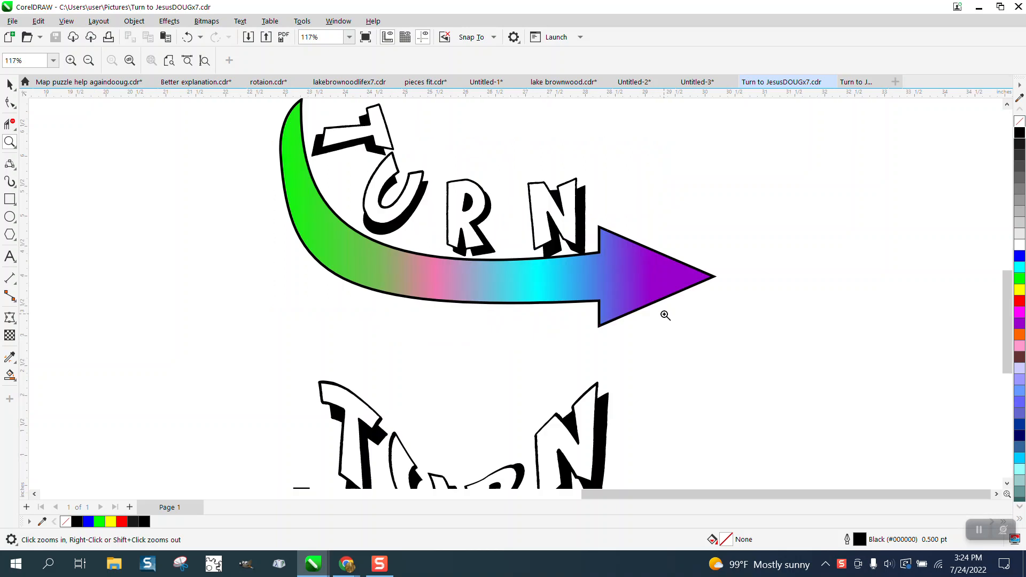
Examine the letter outlines and edges of both curved TURN designs above the gradient arrows.
{"action": "scroll", "coordinate": [430, 261], "scroll_direction": "down", "scroll_amount": 2}
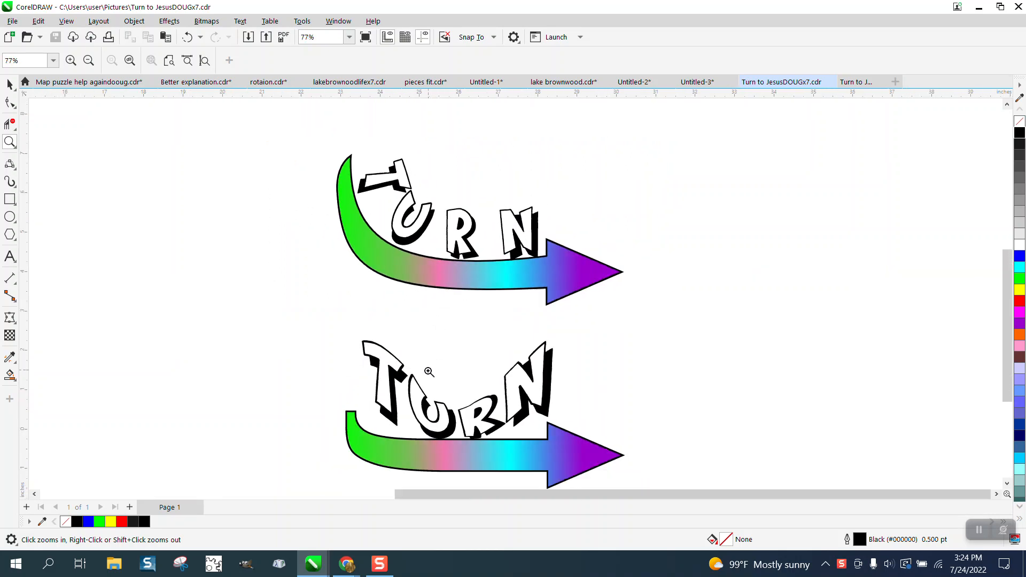
{"action": "scroll", "coordinate": [396, 361], "scroll_direction": "up", "scroll_amount": 12}
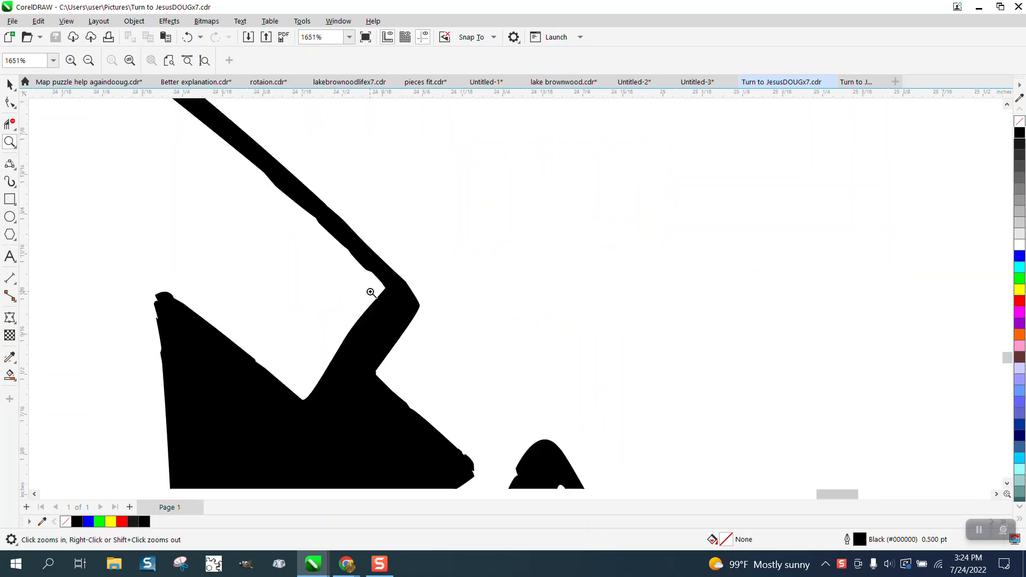
{"action": "scroll", "coordinate": [366, 282], "scroll_direction": "up", "scroll_amount": 3}
{"action": "scroll", "coordinate": [446, 390], "scroll_direction": "up", "scroll_amount": 4}
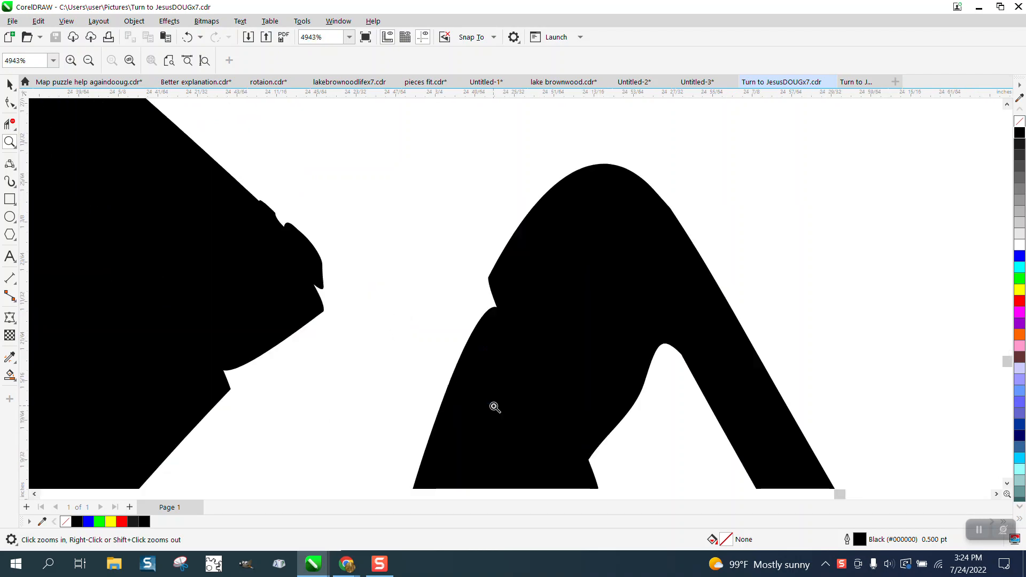
{"action": "scroll", "coordinate": [387, 269], "scroll_direction": "down", "scroll_amount": 8}
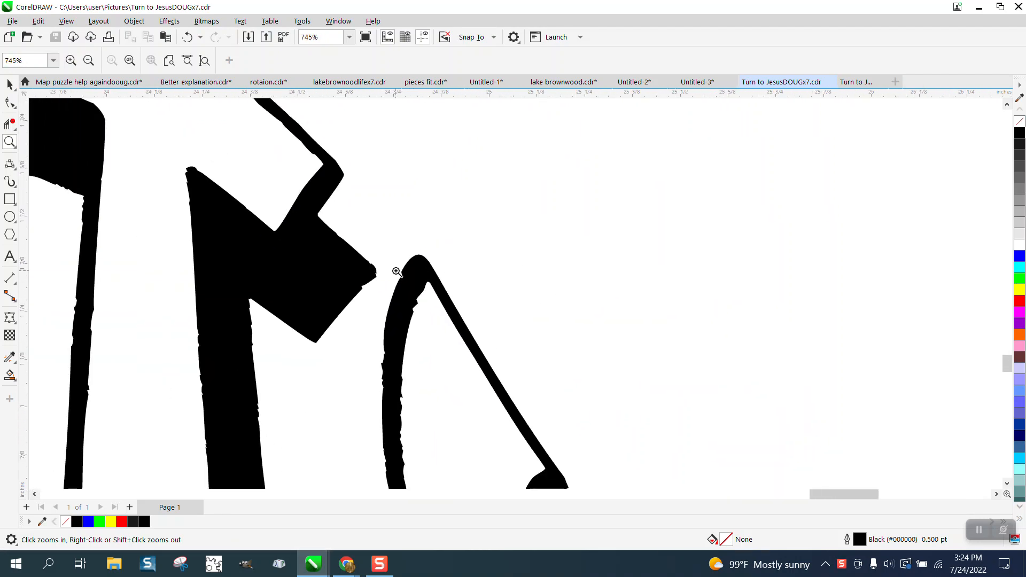
{"action": "scroll", "coordinate": [396, 271], "scroll_direction": "down", "scroll_amount": 6}
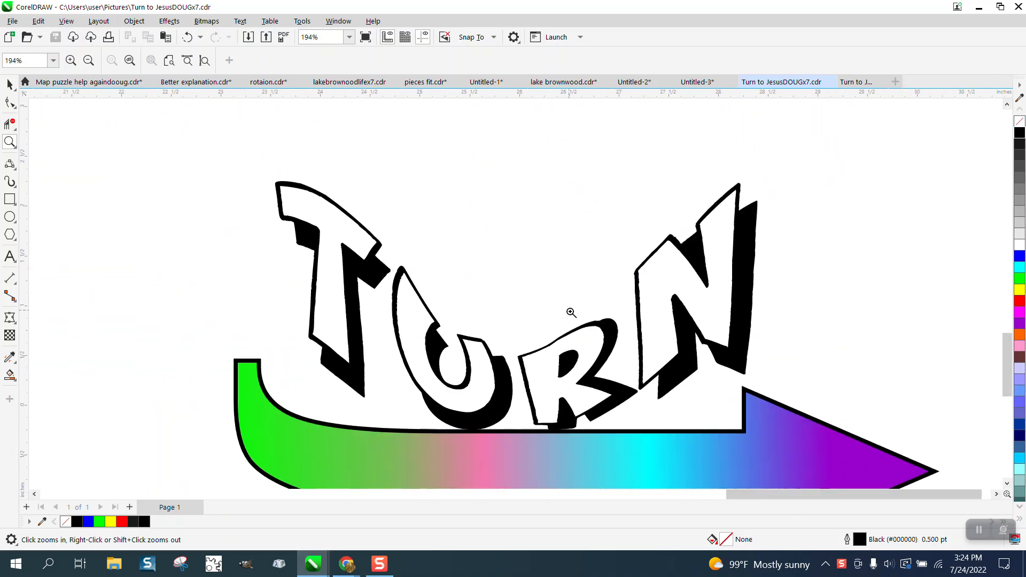
{"action": "scroll", "coordinate": [651, 342], "scroll_direction": "up", "scroll_amount": 8}
{"action": "scroll", "coordinate": [437, 255], "scroll_direction": "down", "scroll_amount": 7}
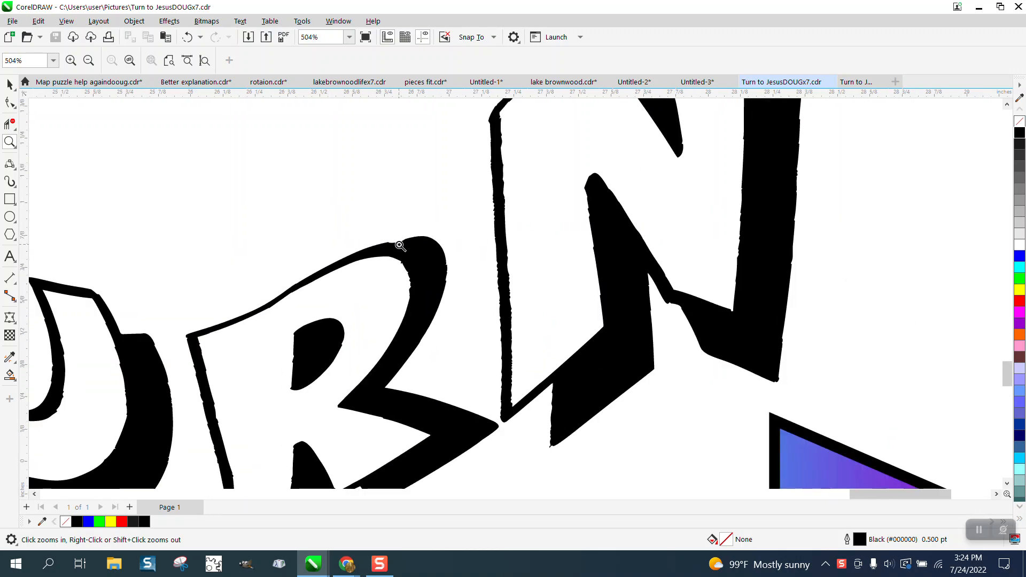
{"action": "scroll", "coordinate": [479, 256], "scroll_direction": "down", "scroll_amount": 3}
{"action": "scroll", "coordinate": [543, 247], "scroll_direction": "down", "scroll_amount": 2}
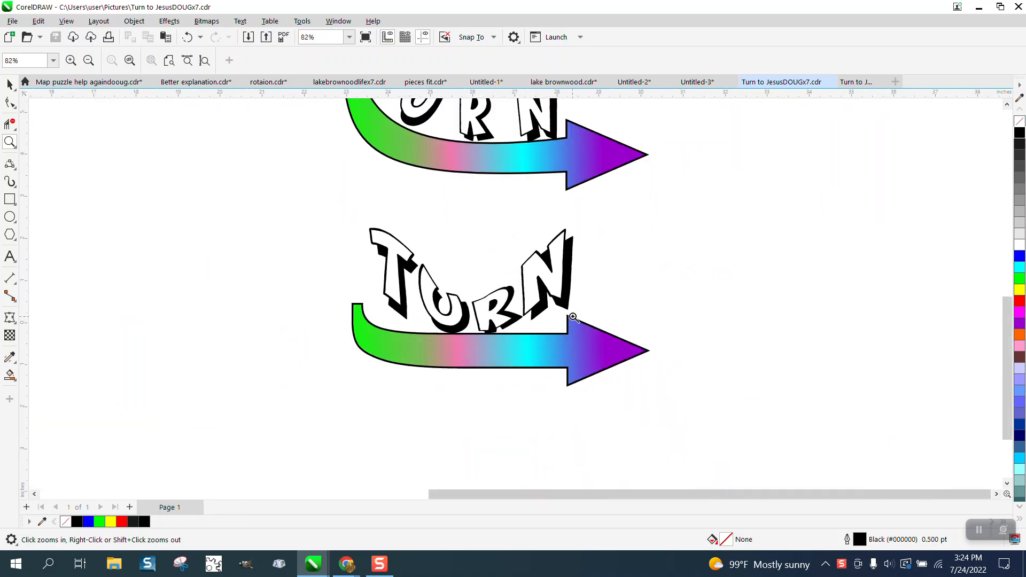
{"action": "scroll", "coordinate": [568, 279], "scroll_direction": "down", "scroll_amount": 1}
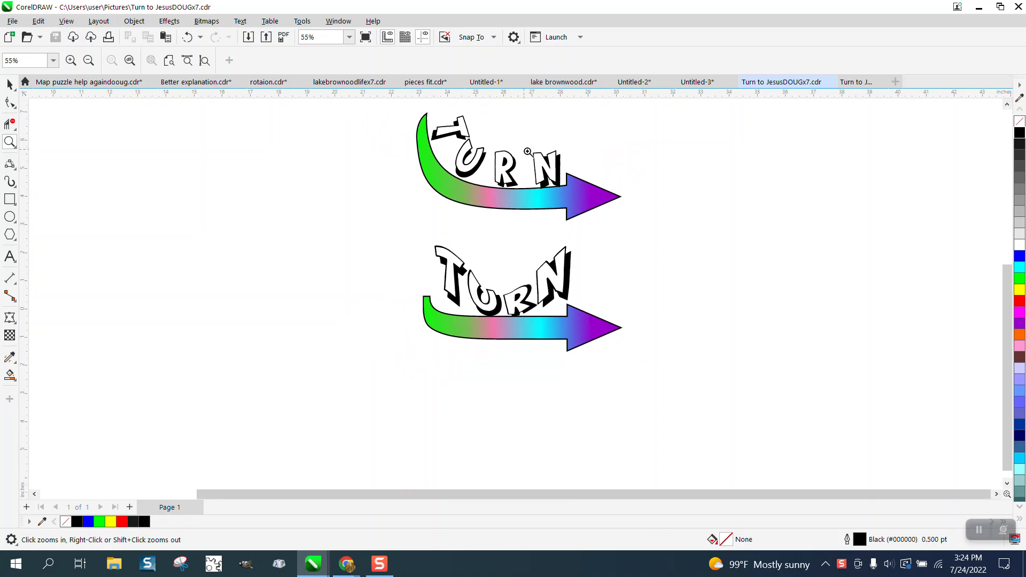
{"action": "left_click_drag", "start_coordinate": [527, 151], "coordinate": [564, 170]}
{"action": "scroll", "coordinate": [374, 182], "scroll_direction": "down", "scroll_amount": 3}
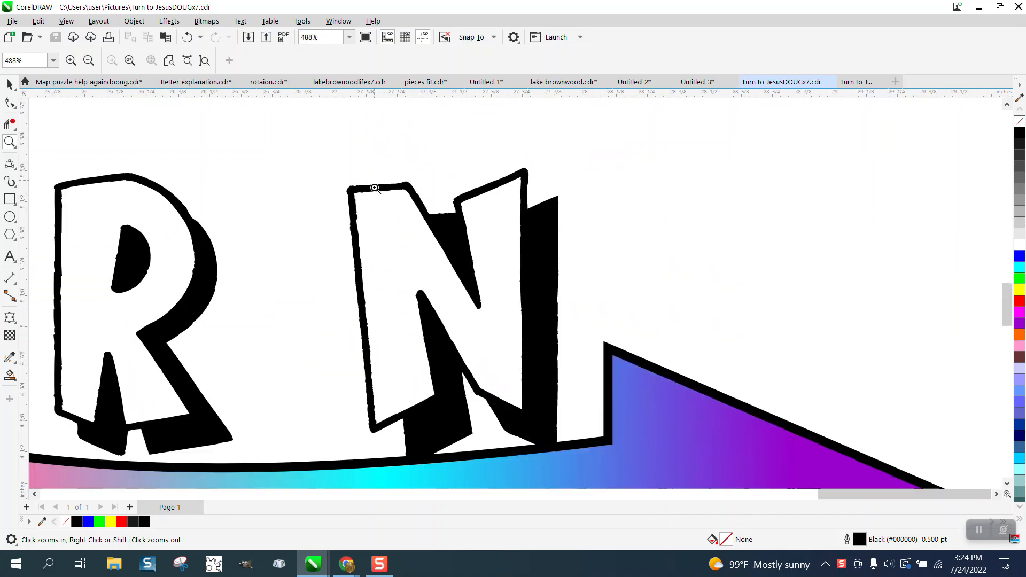
{"action": "scroll", "coordinate": [374, 188], "scroll_direction": "down", "scroll_amount": 3}
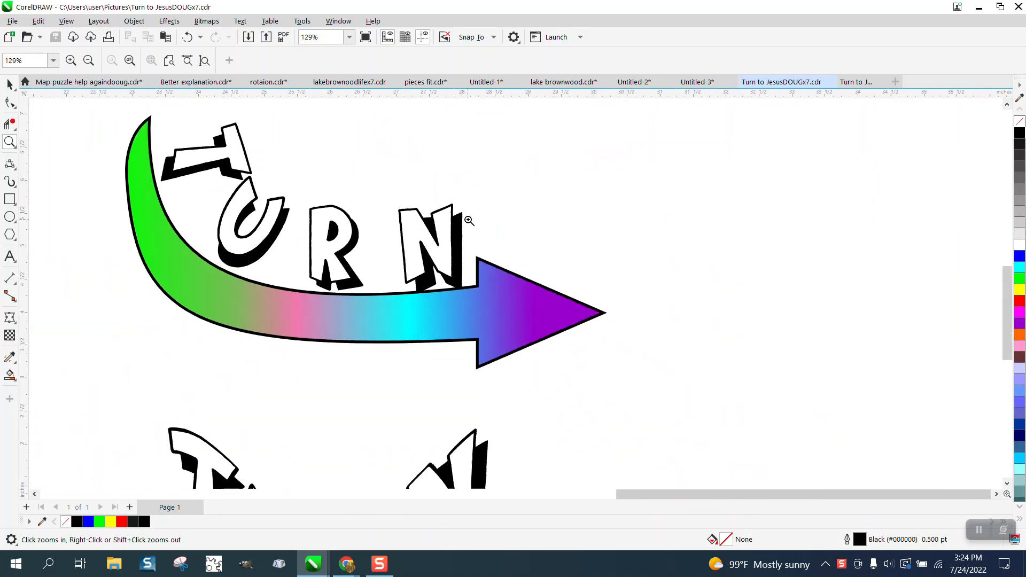
{"action": "scroll", "coordinate": [469, 221], "scroll_direction": "down", "scroll_amount": 2}
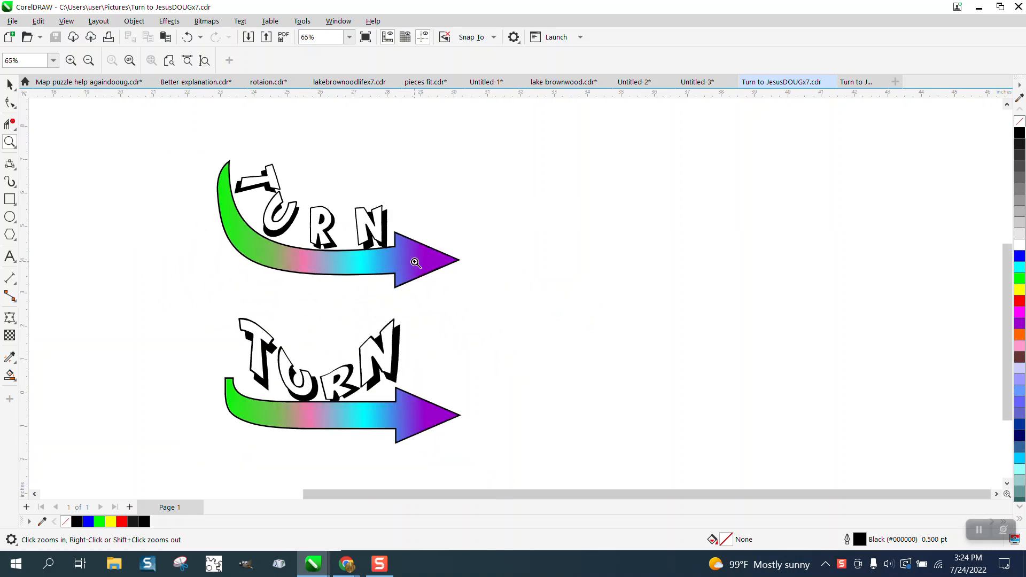
{"action": "scroll", "coordinate": [416, 262], "scroll_direction": "down", "scroll_amount": 1}
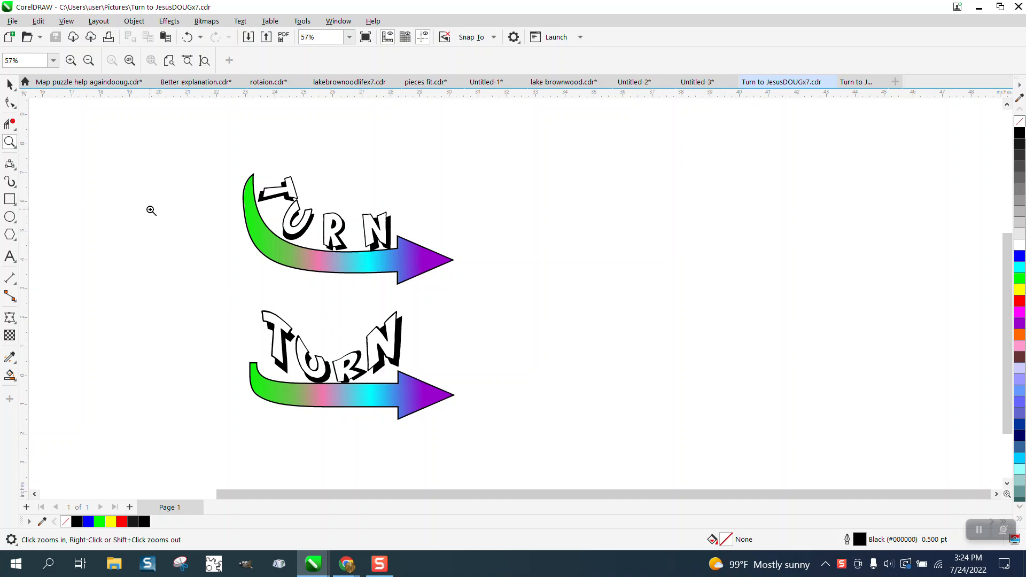
Add artistic text reading TURN in the empty area beside the arrow designs and enlarge it to about 13.2 in wide.
{"action": "left_click", "coordinate": [10, 256]}
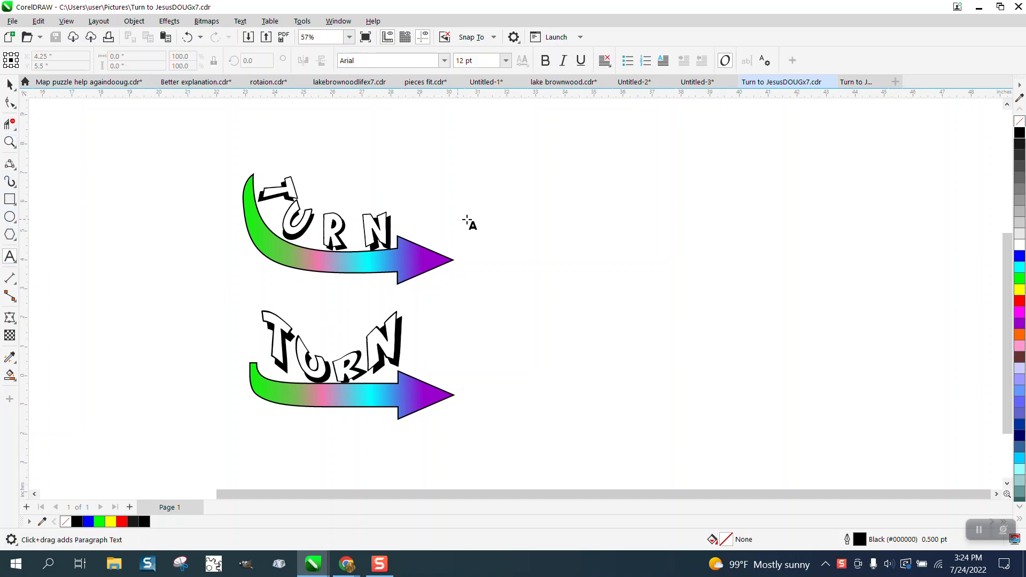
{"action": "left_click", "coordinate": [559, 210]}
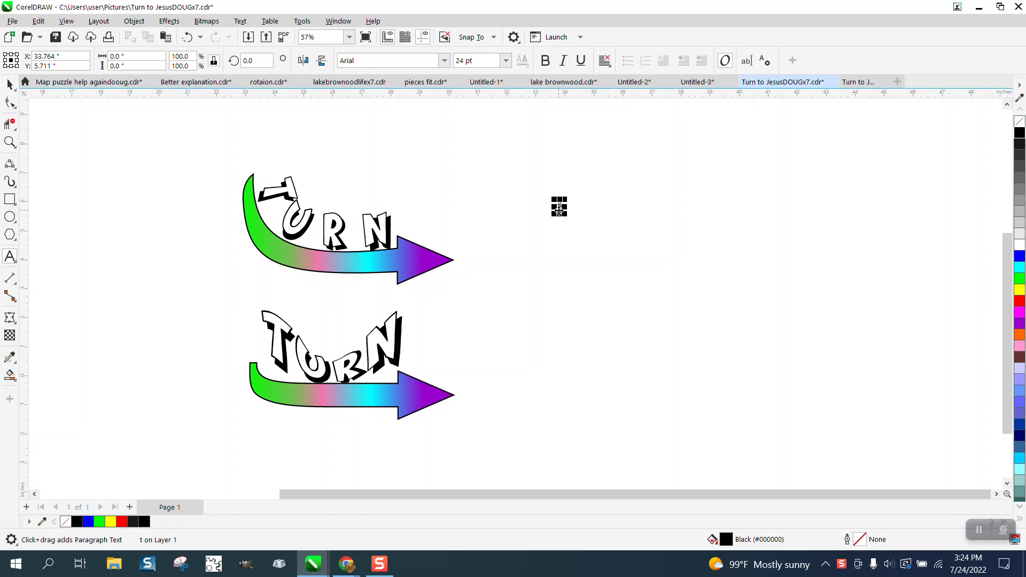
{"action": "type", "text": "turn"}
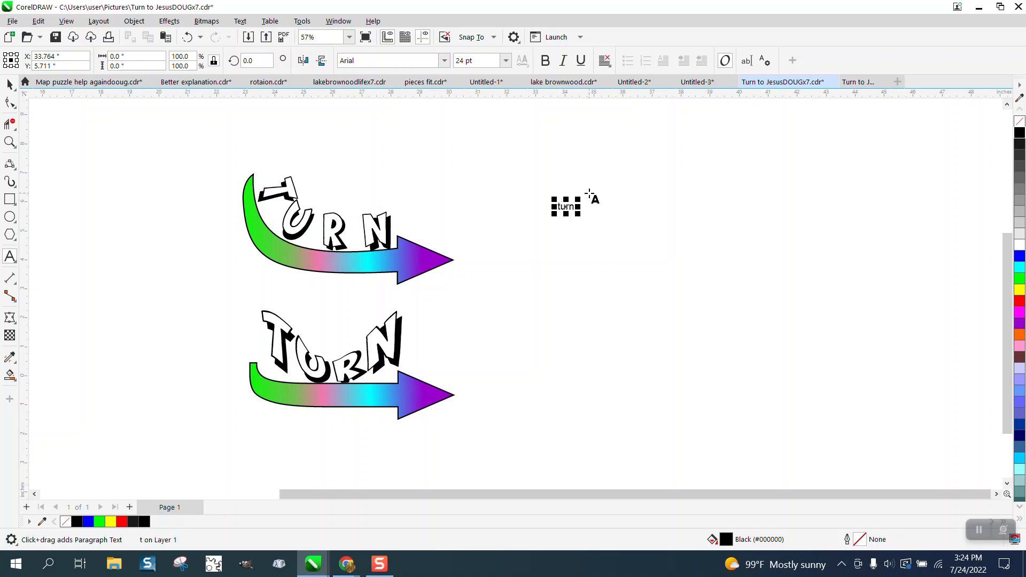
{"action": "key", "text": "BackSpace"}
{"action": "key", "text": "BackSpace"}
{"action": "key", "text": "BackSpace"}
{"action": "key", "text": "BackSpace"}
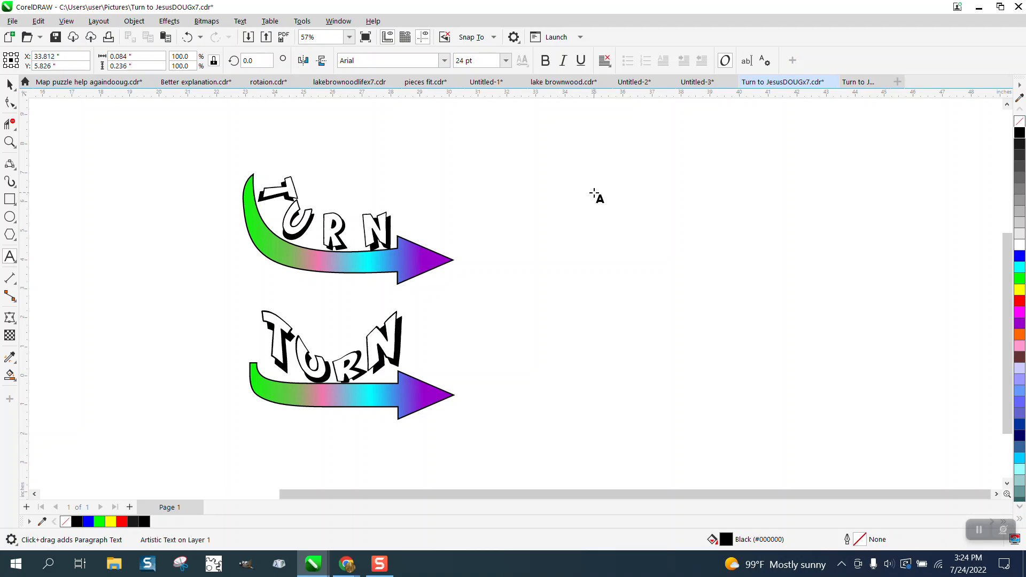
{"action": "type", "text": "TURN"}
{"action": "left_click_drag", "start_coordinate": [591, 216], "coordinate": [944, 311]}
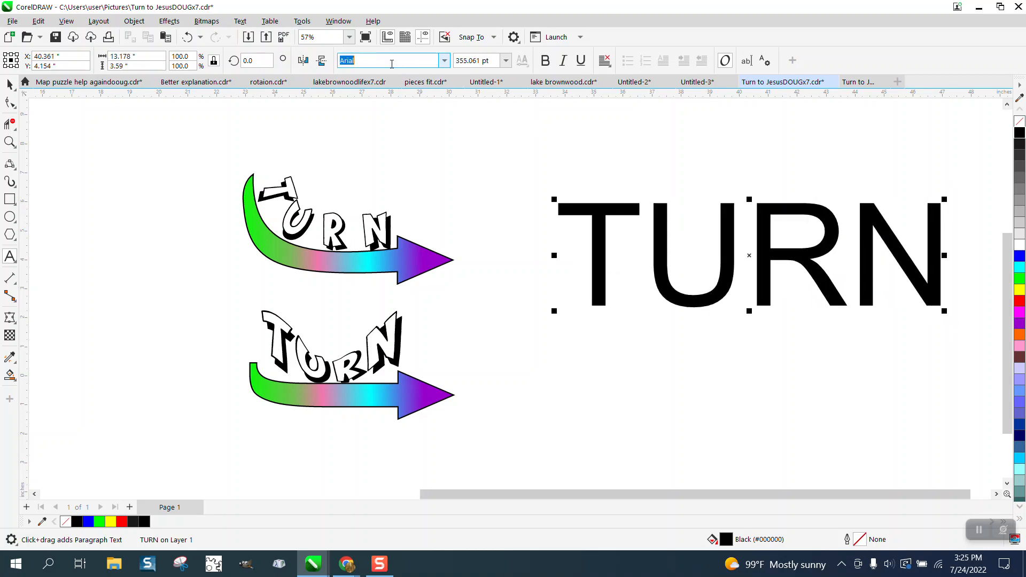
Set the font of the large TURN text to Ming in Bling.
{"action": "type", "text": "Min"}
{"action": "key", "text": "Escape"}
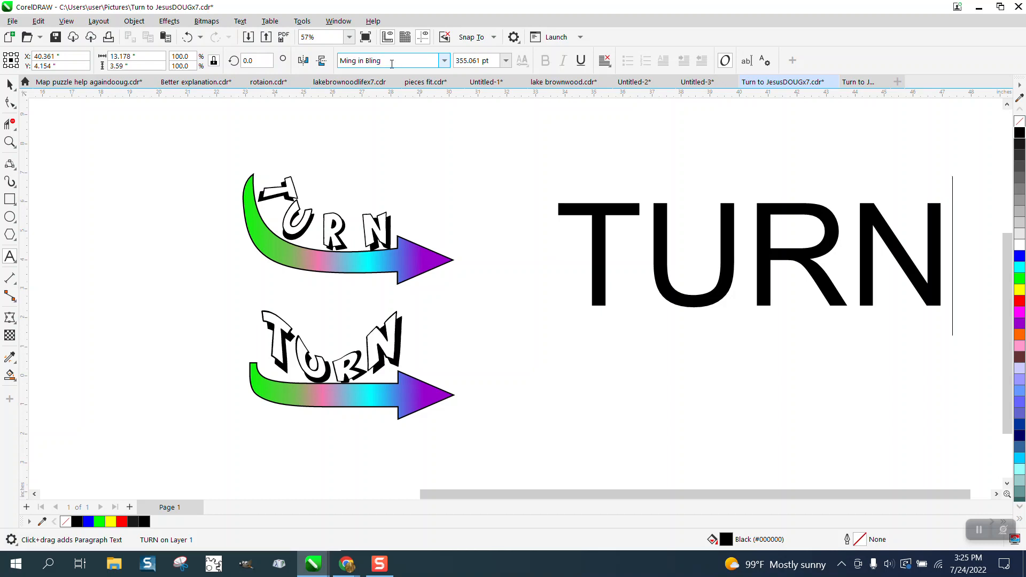
{"action": "key", "text": "Escape"}
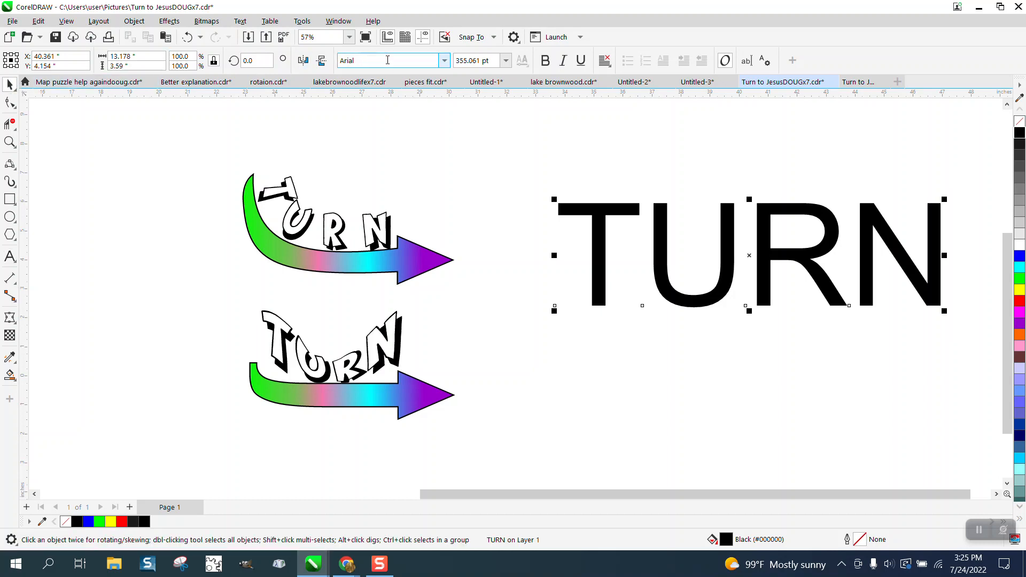
{"action": "left_click", "coordinate": [445, 60]}
{"action": "left_click", "coordinate": [380, 99]}
Draw a yellow-filled rectangle about 14.25 × 6.2 in around the large TURN text and place it behind the lettering.
{"action": "left_click", "coordinate": [10, 199]}
{"action": "left_click_drag", "start_coordinate": [492, 172], "coordinate": [906, 353]}
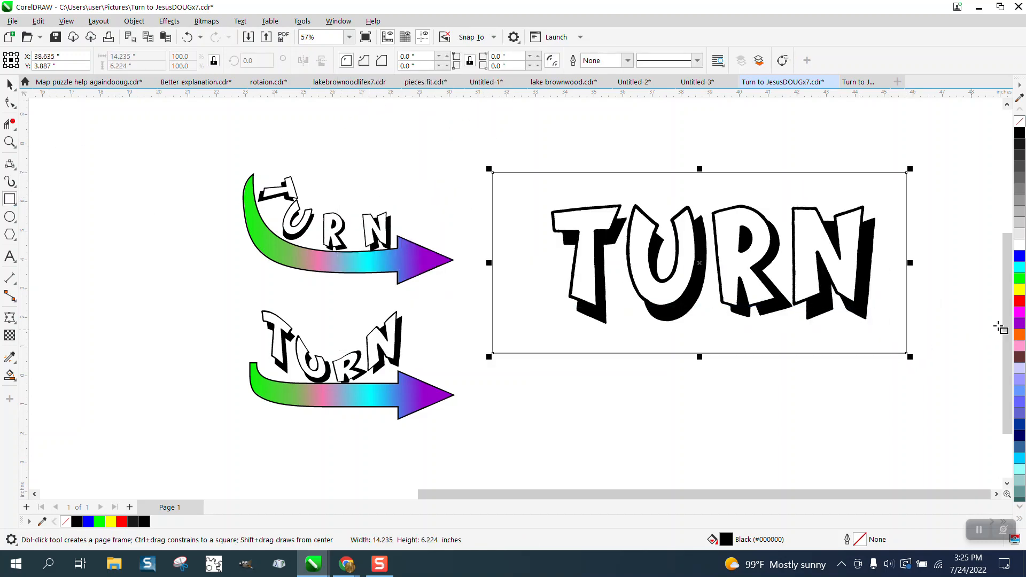
{"action": "left_click", "coordinate": [1019, 290]}
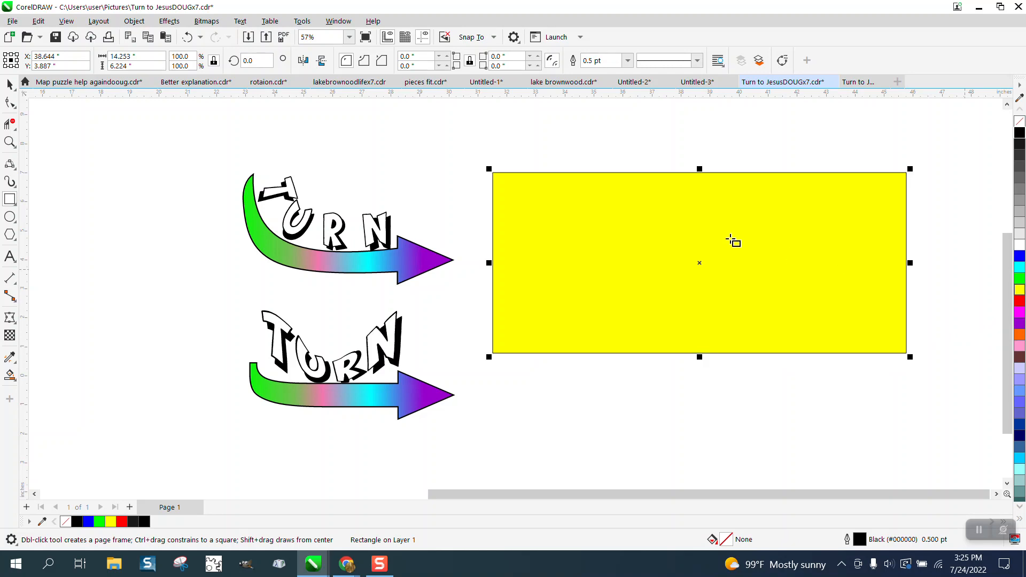
{"action": "left_click", "coordinate": [141, 23]}
{"action": "mouse_move", "coordinate": [154, 234]}
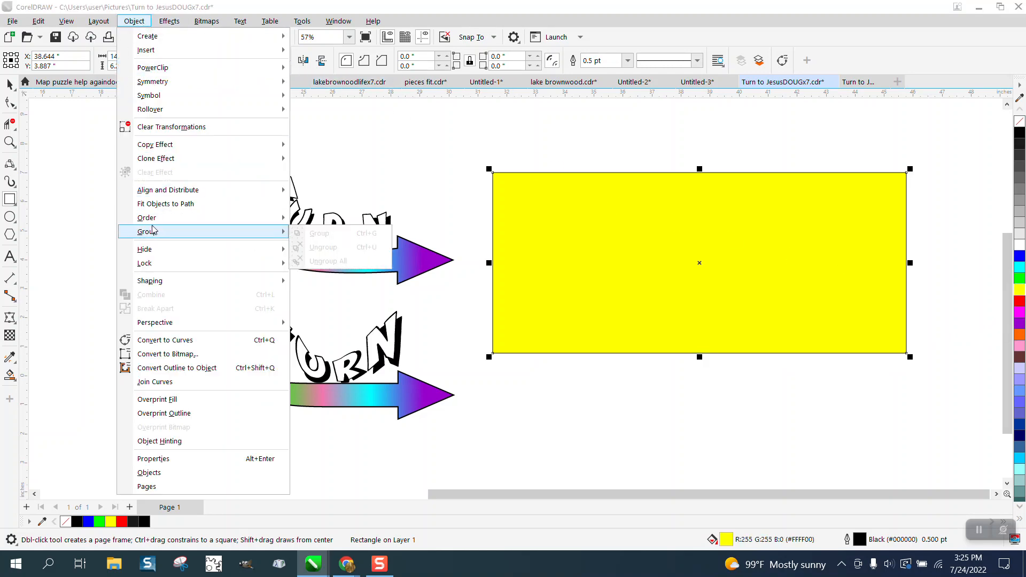
{"action": "left_click", "coordinate": [317, 235]}
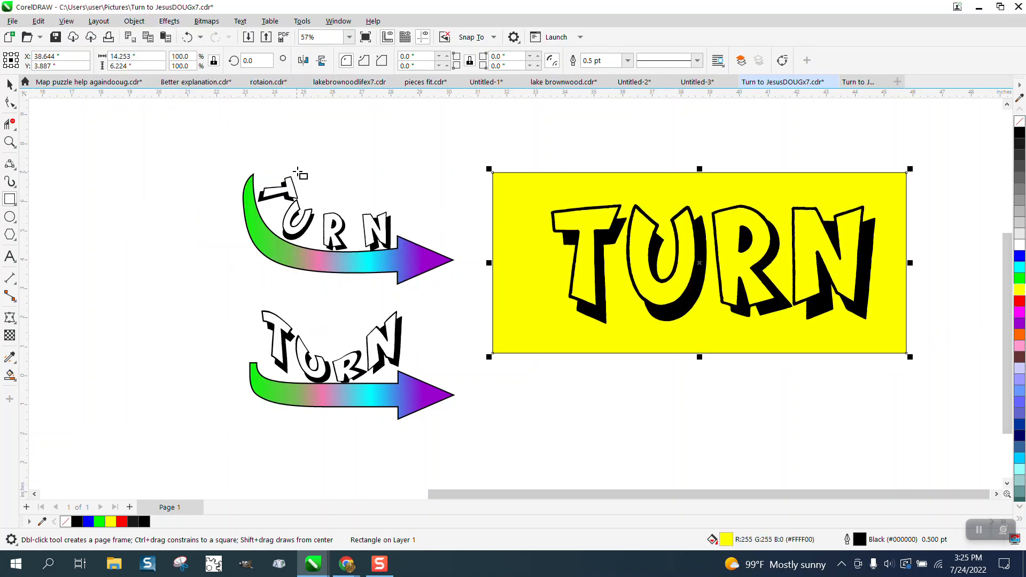
{"action": "key", "text": "space"}
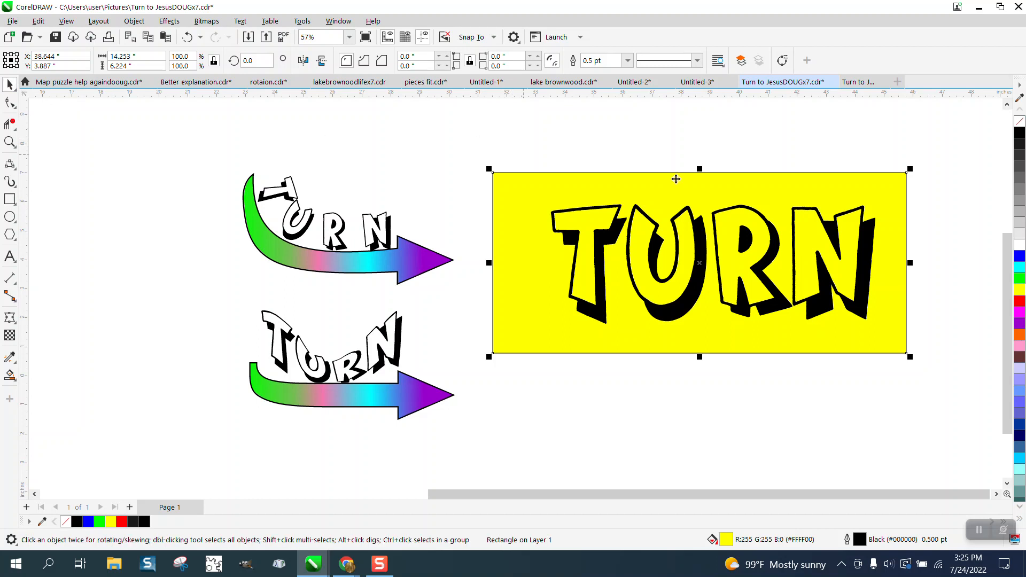
Examine the TURN letter edges and interiors against the yellow rectangle and compare them with the two arrow designs.
{"action": "left_click", "coordinate": [687, 174]}
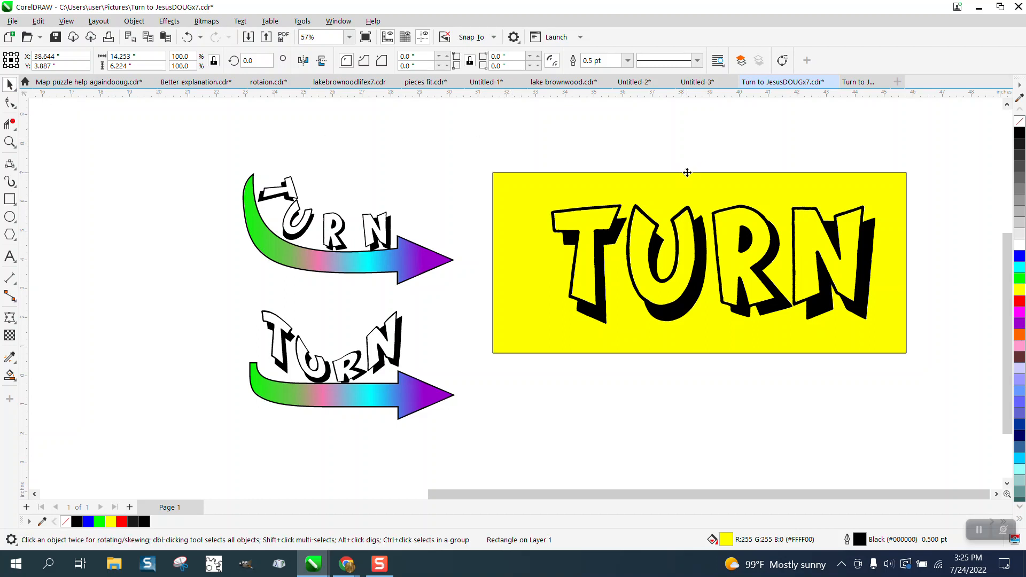
{"action": "left_click", "coordinate": [12, 143]}
{"action": "key", "text": "z"}
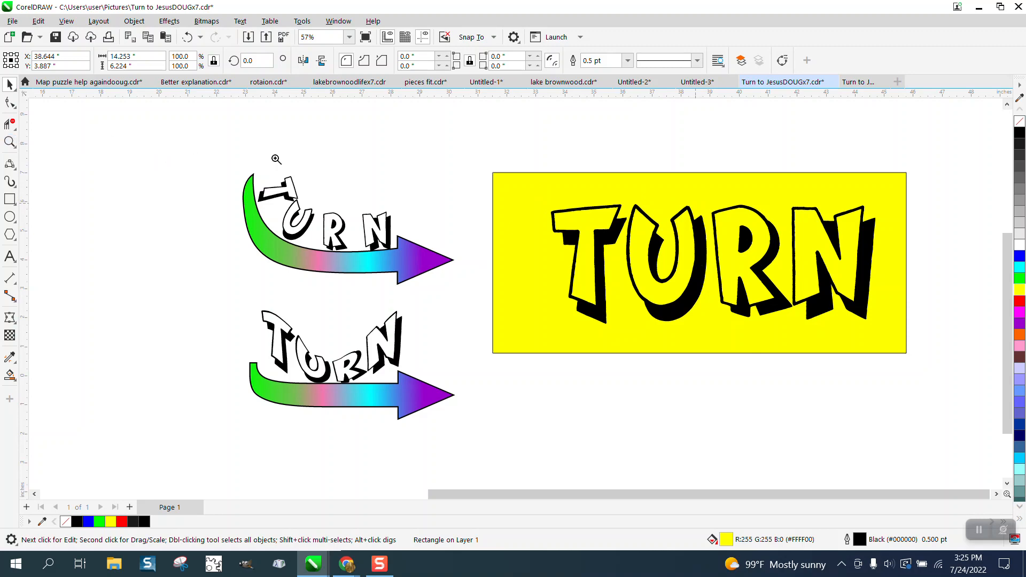
{"action": "left_click_drag", "start_coordinate": [715, 202], "coordinate": [787, 242]}
{"action": "right_click", "coordinate": [577, 161]}
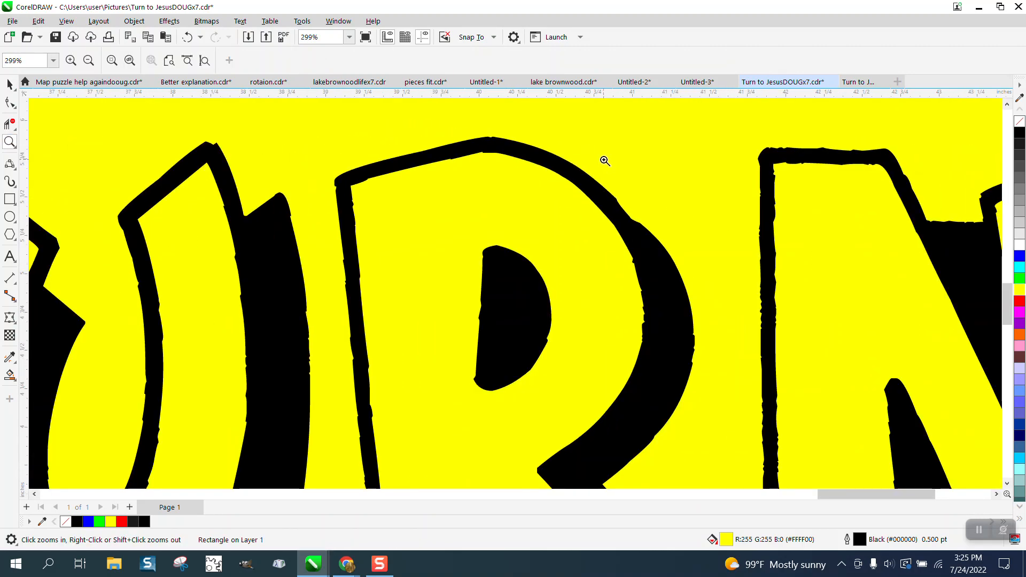
{"action": "scroll", "coordinate": [604, 161], "scroll_direction": "down", "scroll_amount": 6}
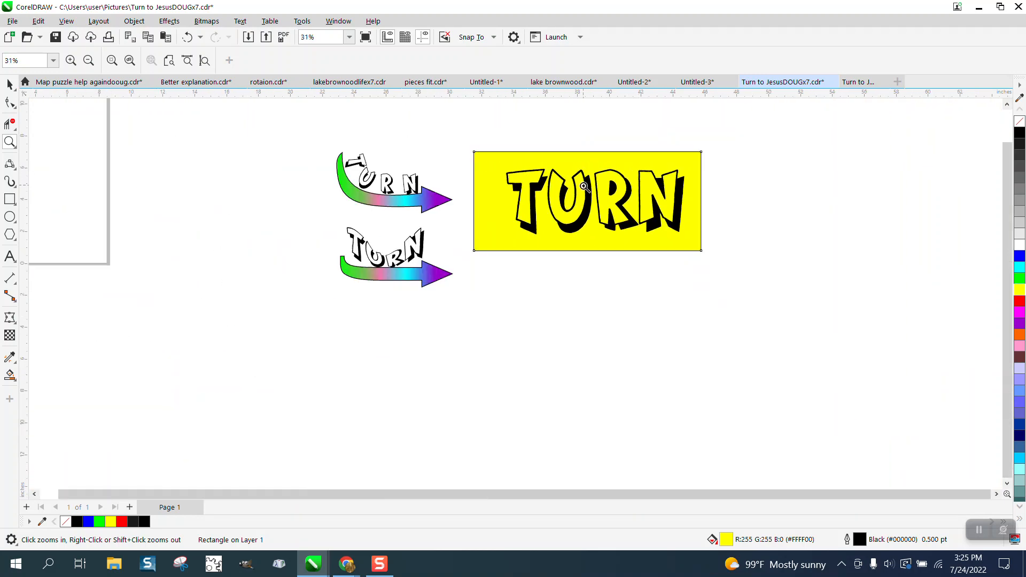
{"action": "left_click_drag", "start_coordinate": [316, 146], "coordinate": [532, 329]}
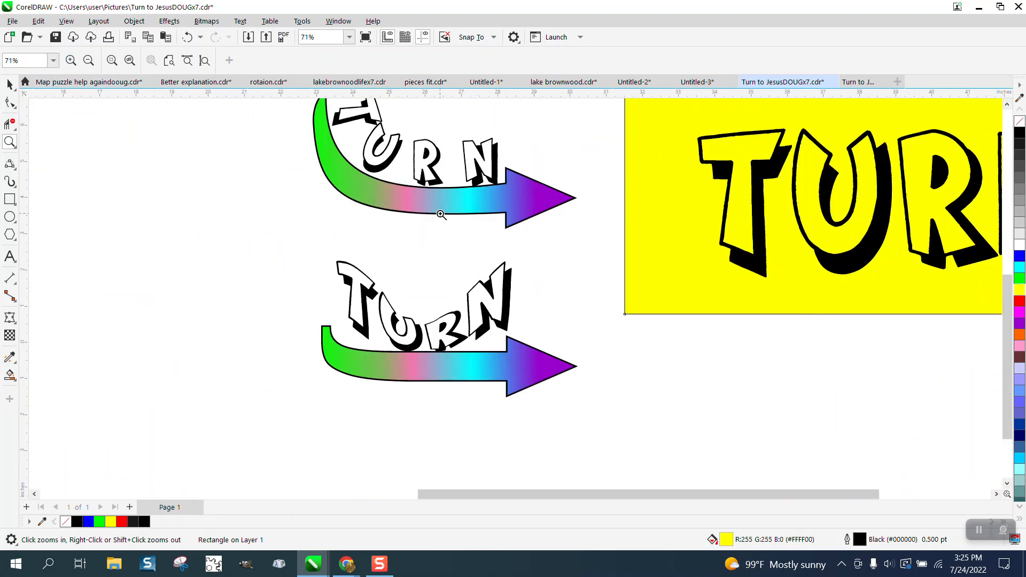
{"action": "scroll", "coordinate": [441, 214], "scroll_direction": "down", "scroll_amount": 1}
Delete the yellow rectangle behind the large TURN text.
{"action": "left_click", "coordinate": [10, 84]}
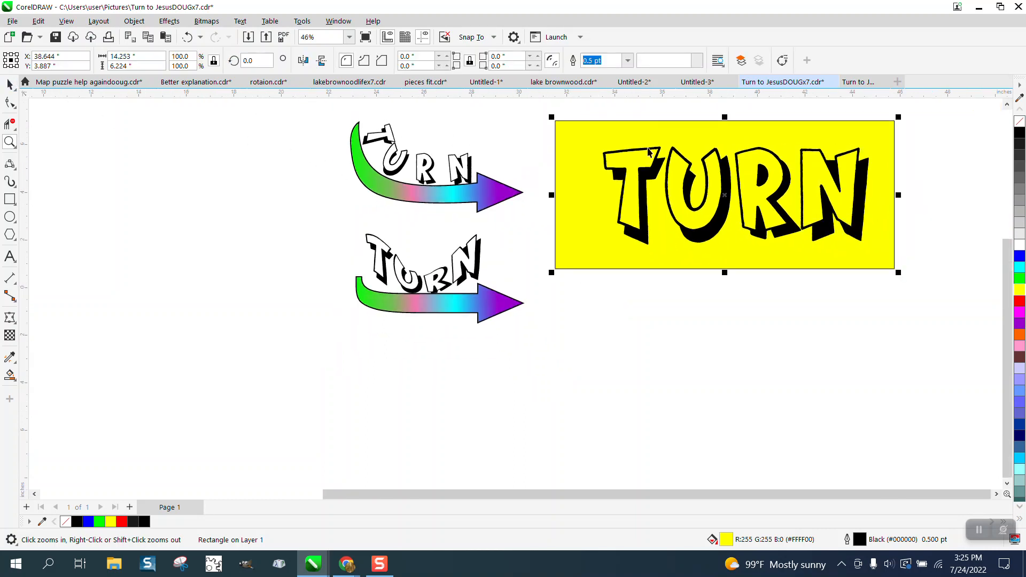
{"action": "left_click", "coordinate": [650, 145]}
{"action": "left_click", "coordinate": [650, 130]}
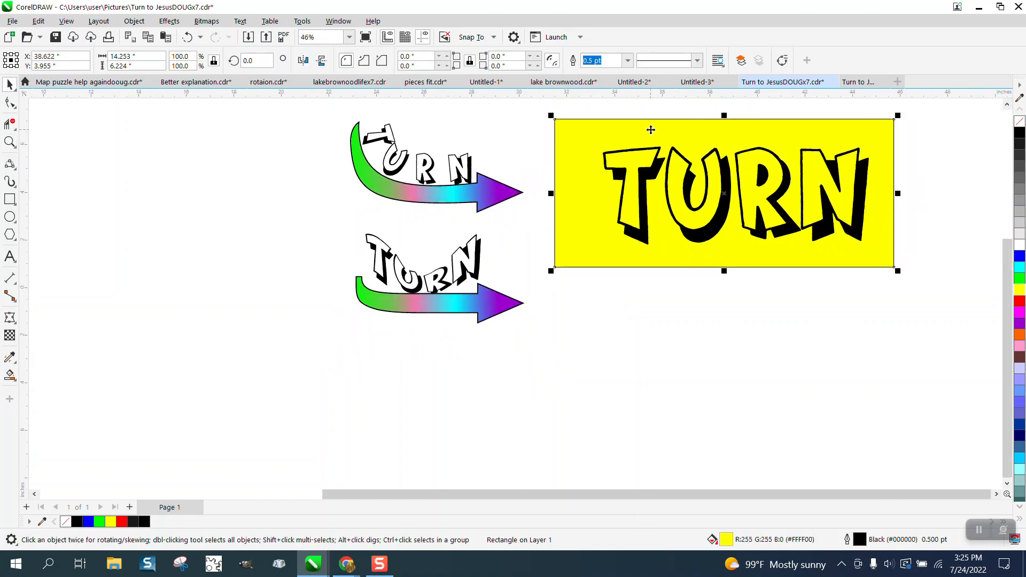
{"action": "key", "text": "Delete"}
Scale the large TURN text down proportionally to about half its size.
{"action": "left_click", "coordinate": [852, 167]}
{"action": "left_click_drag", "start_coordinate": [873, 143], "coordinate": [737, 194]}
{"action": "left_click", "coordinate": [782, 171]}
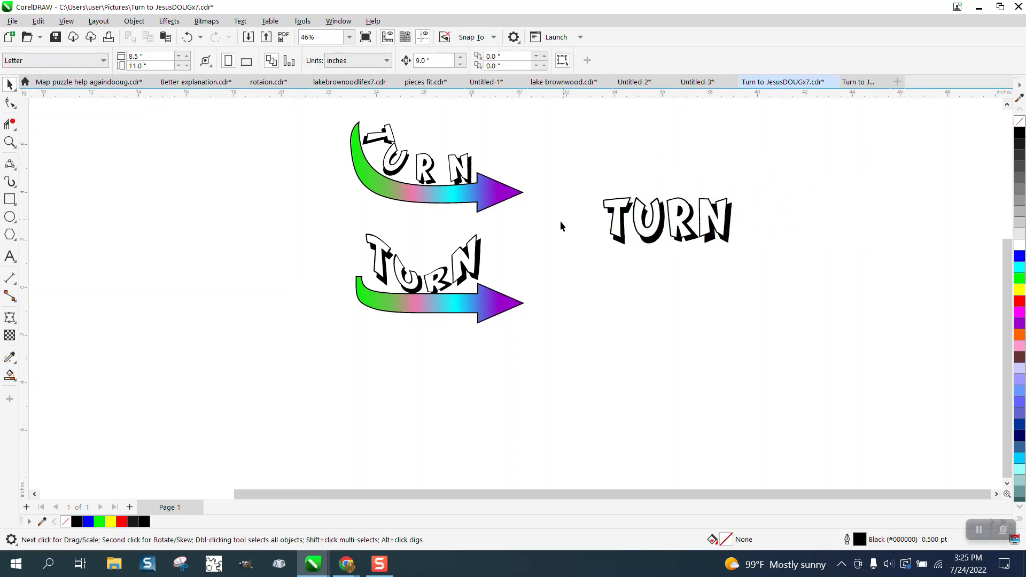
Draw a rectangle about 6.9 × 1.3 in directly below the lower gradient arrow, matching its length.
{"action": "left_click", "coordinate": [500, 305]}
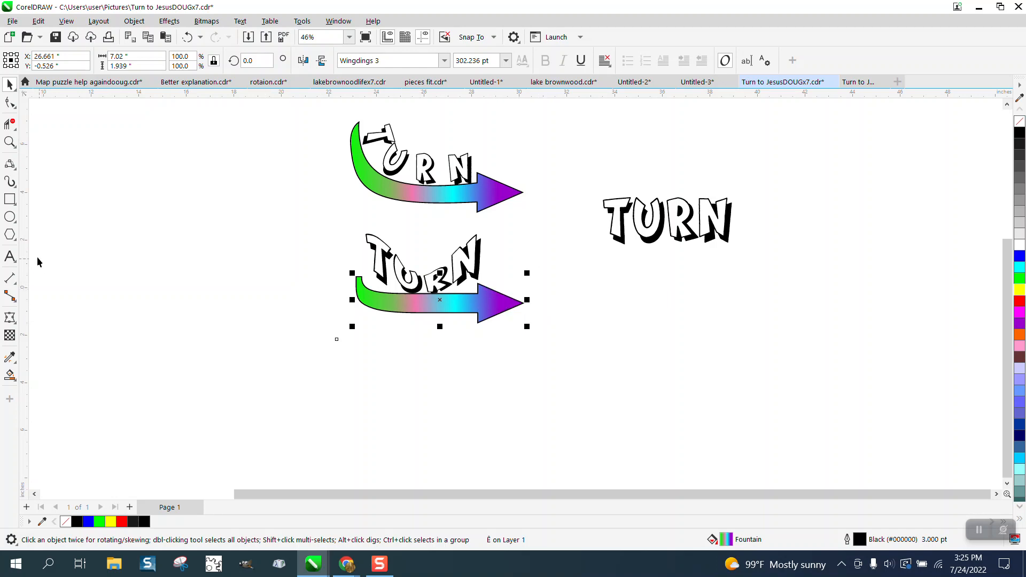
{"action": "left_click", "coordinate": [10, 199]}
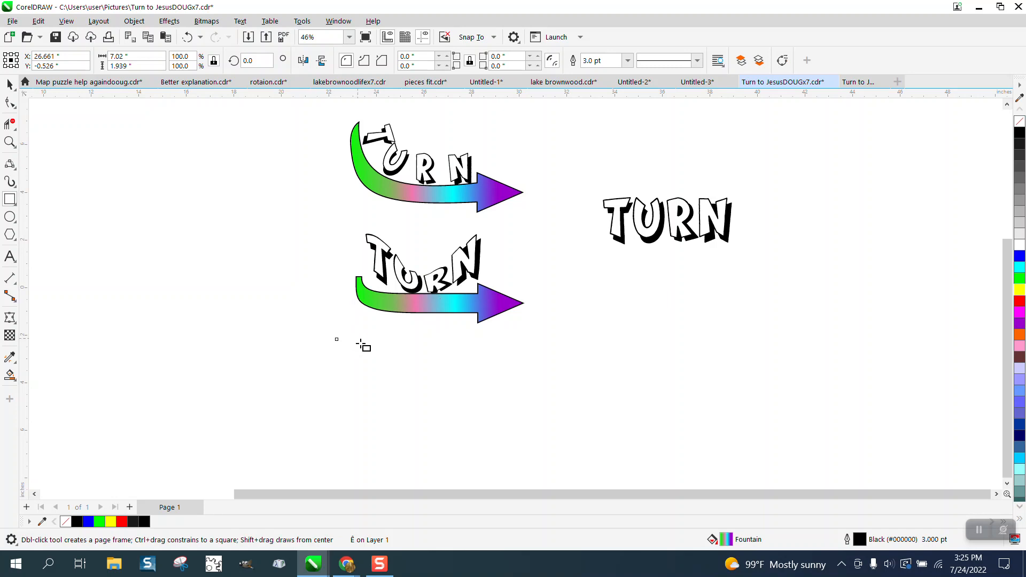
{"action": "left_click_drag", "start_coordinate": [359, 339], "coordinate": [522, 371]}
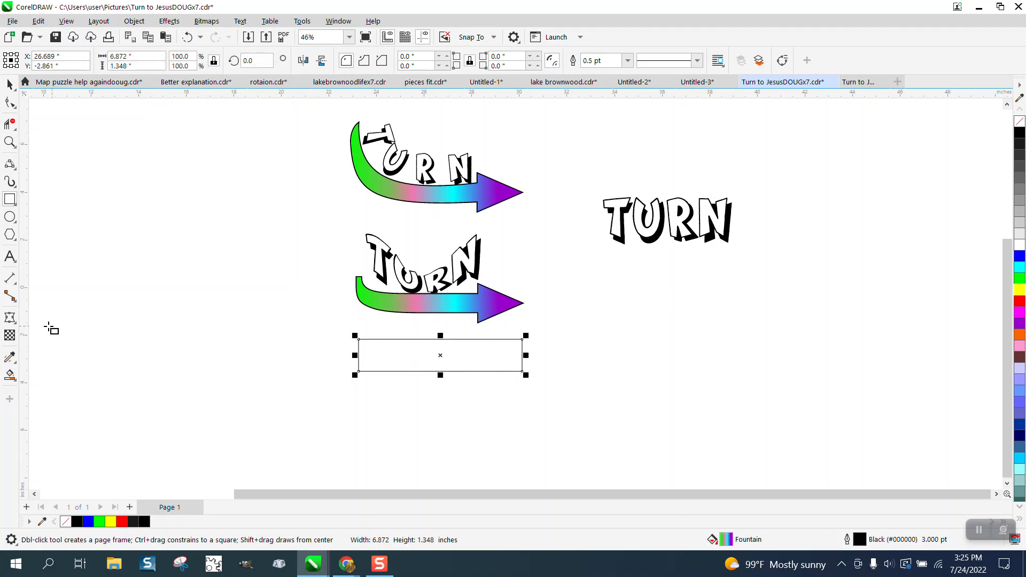
Copy the lower arrow's gradient fill and outline onto the rectangle below it, and delete that rectangle.
{"action": "left_click", "coordinate": [16, 367]}
{"action": "left_click", "coordinate": [53, 372]}
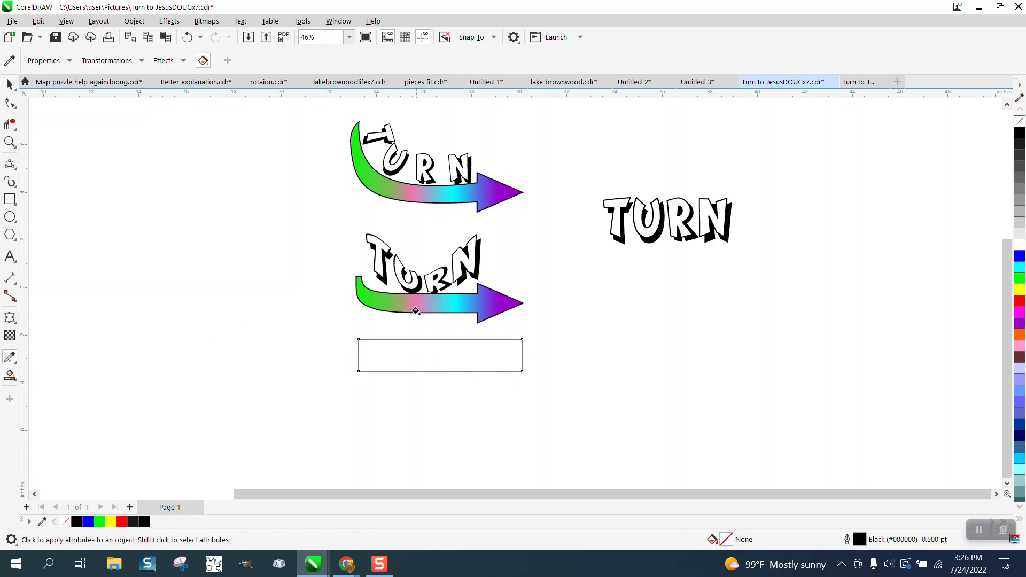
{"action": "left_click", "coordinate": [419, 353]}
{"action": "left_click", "coordinate": [9, 84]}
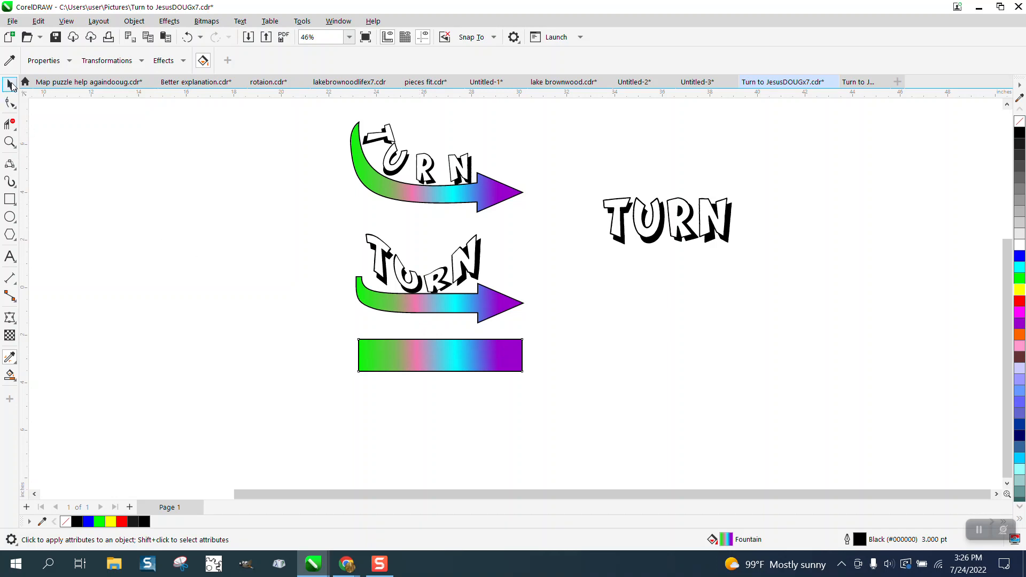
{"action": "key", "text": "Delete"}
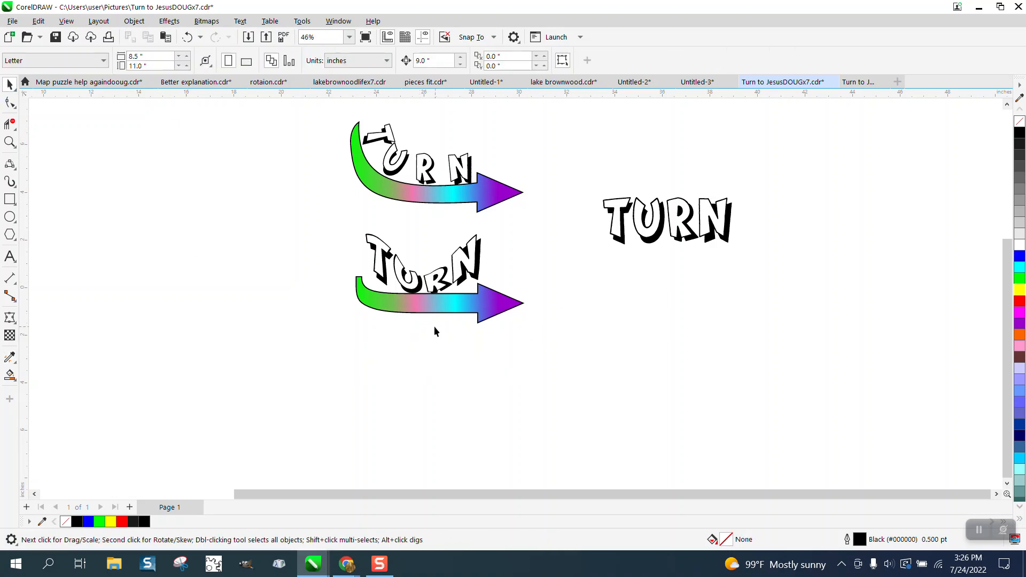
Shift the lower arrow slightly away from its TURN text and duplicate the text and arrow together beside the originals.
{"action": "left_click", "coordinate": [468, 310]}
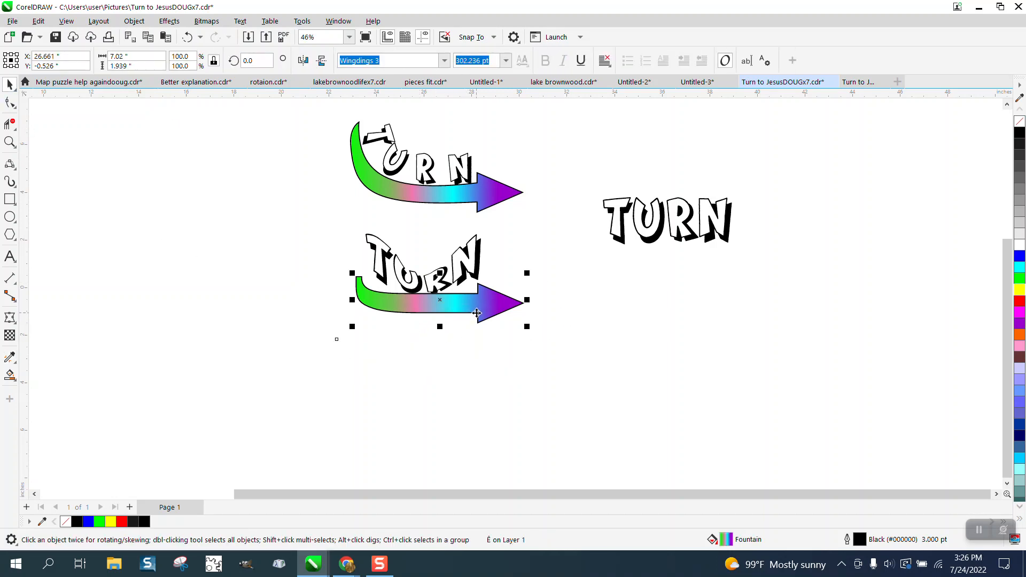
{"action": "mouse_move", "coordinate": [477, 314]}
{"action": "left_mouse_down"}
{"action": "mouse_move", "coordinate": [514, 354]}
{"action": "mouse_move", "coordinate": [466, 292]}
{"action": "mouse_move", "coordinate": [493, 314]}
{"action": "mouse_move", "coordinate": [487, 323]}
{"action": "left_mouse_up"}
{"action": "left_click_drag", "start_coordinate": [345, 229], "coordinate": [570, 361]}
{"action": "key", "text": "ctrl+d"}
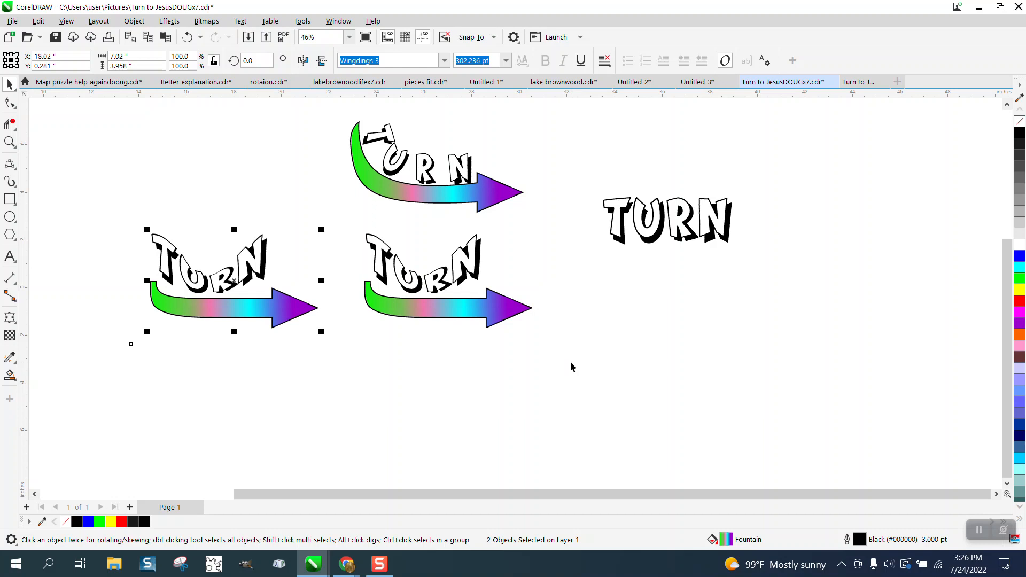
Move the original lower arrow to the empty area below the straight TURN text and convert it to curves.
{"action": "left_click", "coordinate": [448, 314]}
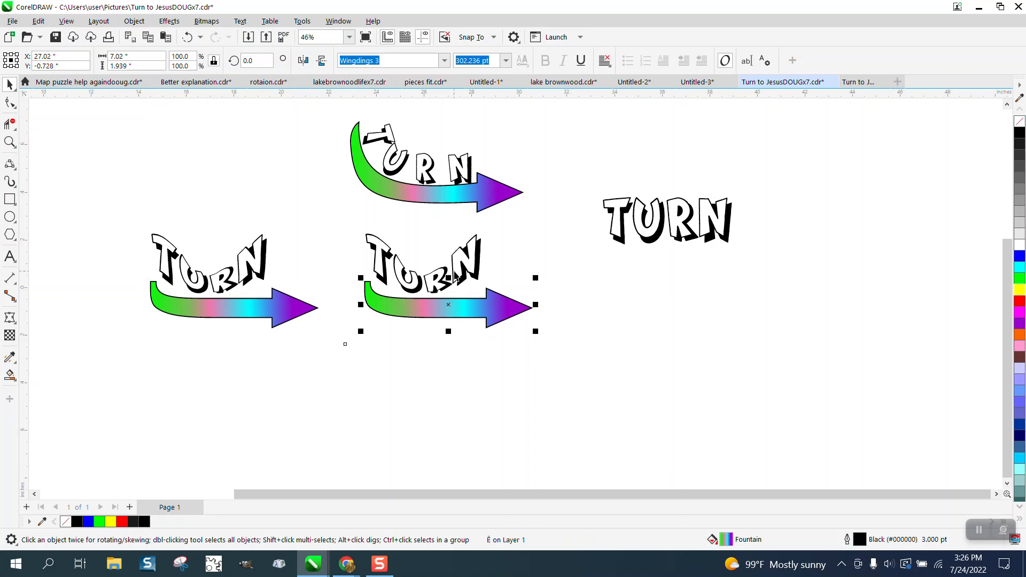
{"action": "left_click_drag", "start_coordinate": [449, 309], "coordinate": [639, 369]}
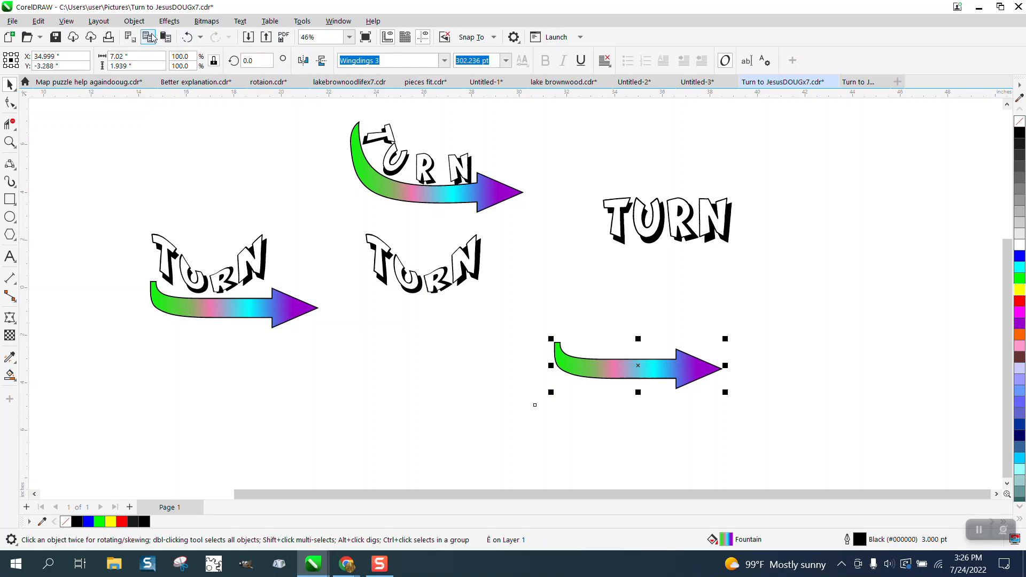
{"action": "left_click", "coordinate": [137, 22]}
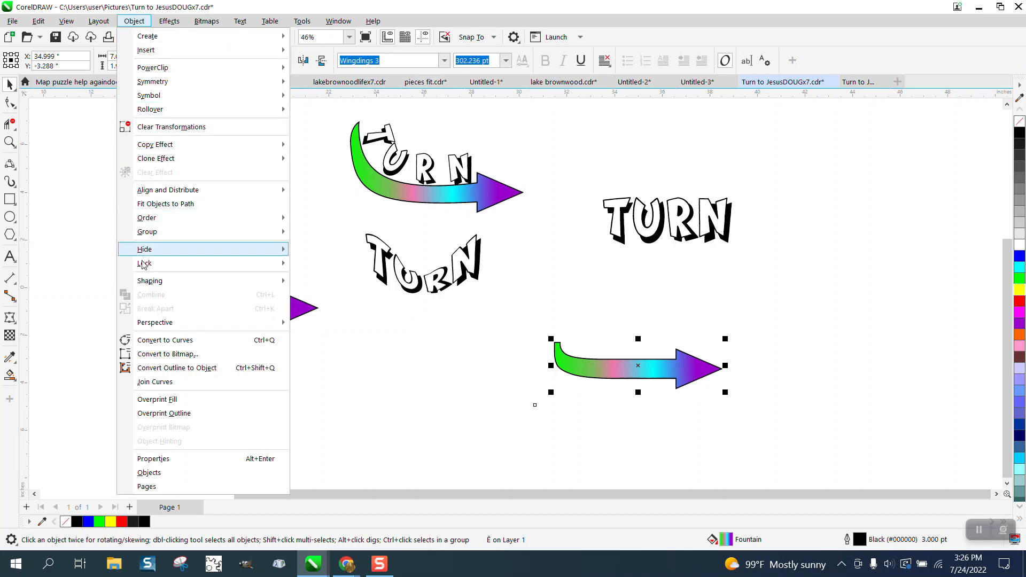
{"action": "left_click", "coordinate": [166, 340]}
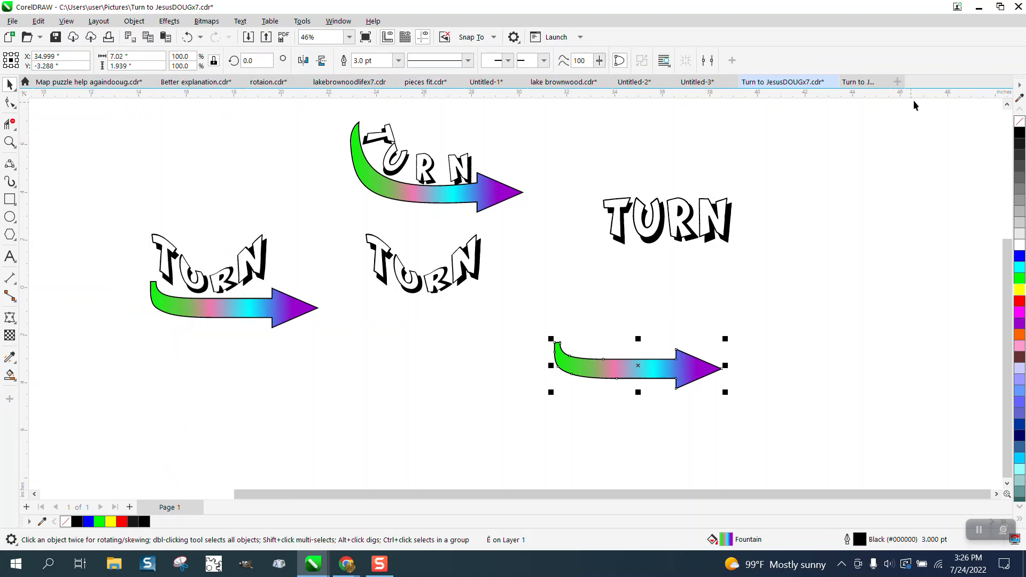
Remove the converted arrow's fill and set its outline width to Hairline.
{"action": "left_click", "coordinate": [1019, 122]}
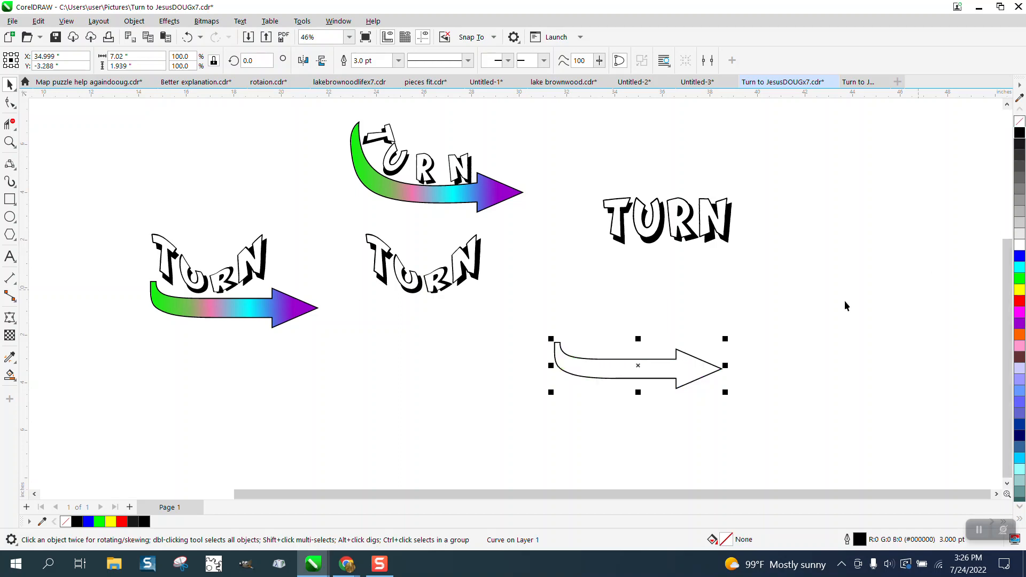
{"action": "left_click", "coordinate": [398, 61]}
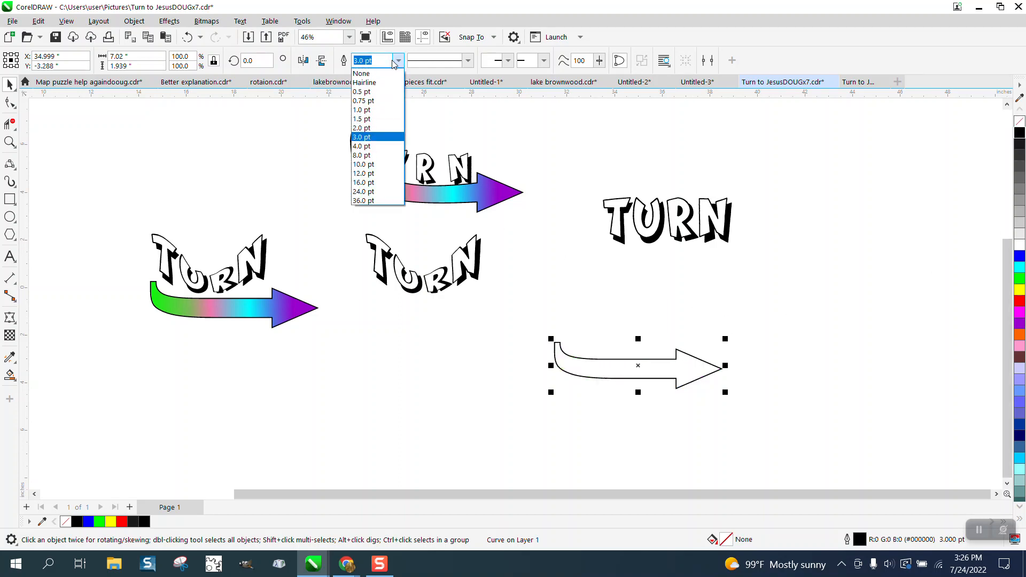
{"action": "left_click", "coordinate": [376, 83]}
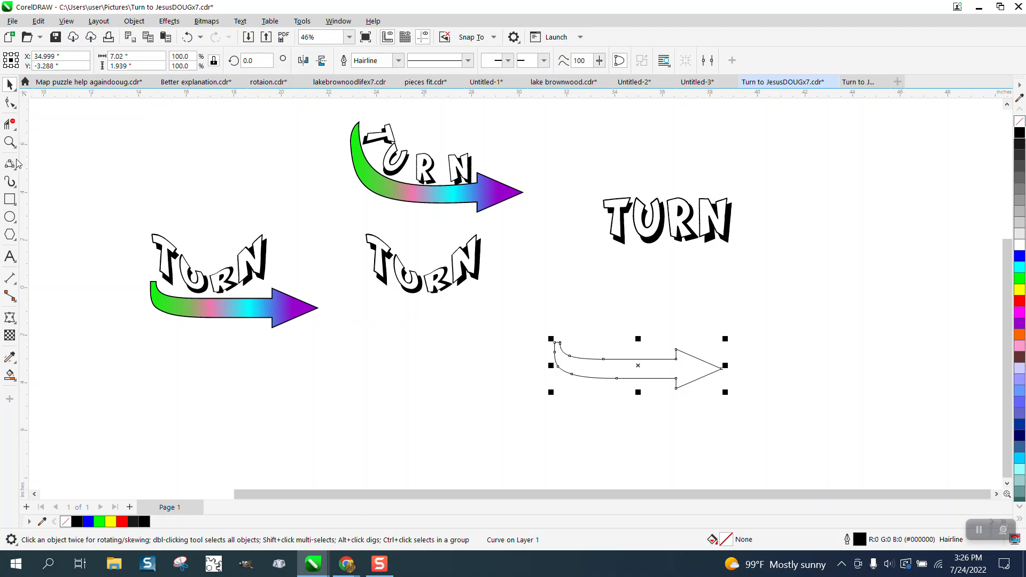
Try to stretch the arrow's tail upward by its end nodes and delete the three nodes in its bend.
{"action": "left_click", "coordinate": [10, 141]}
{"action": "left_click_drag", "start_coordinate": [336, 112], "coordinate": [528, 231]}
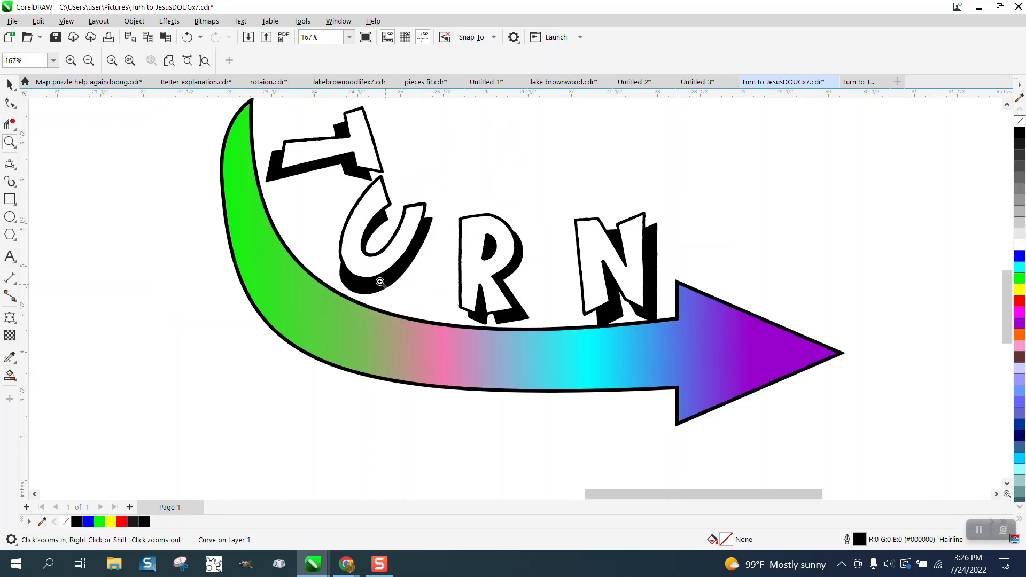
{"action": "scroll", "coordinate": [331, 146], "scroll_direction": "down", "scroll_amount": 5}
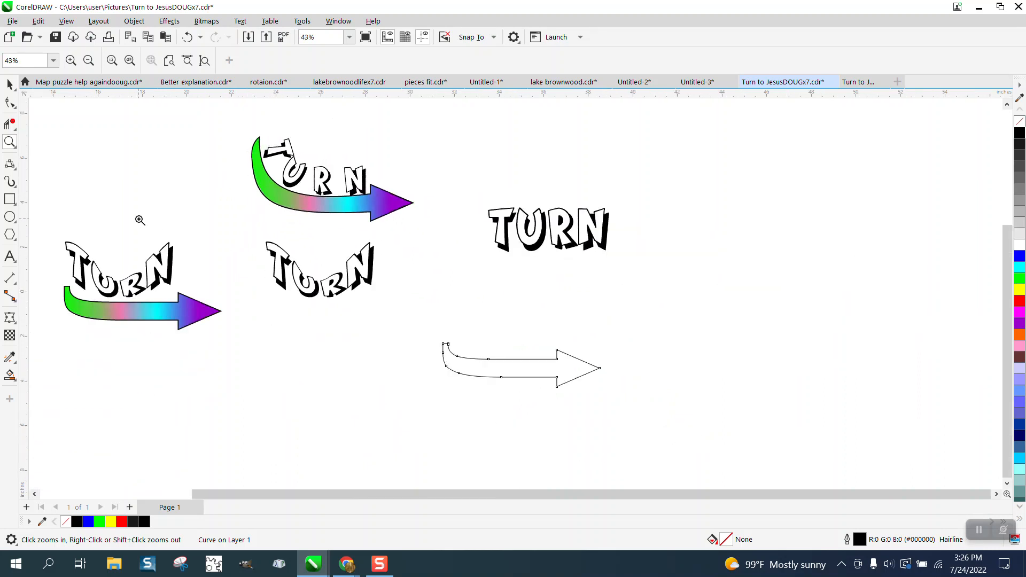
{"action": "left_click_drag", "start_coordinate": [447, 356], "coordinate": [630, 399]}
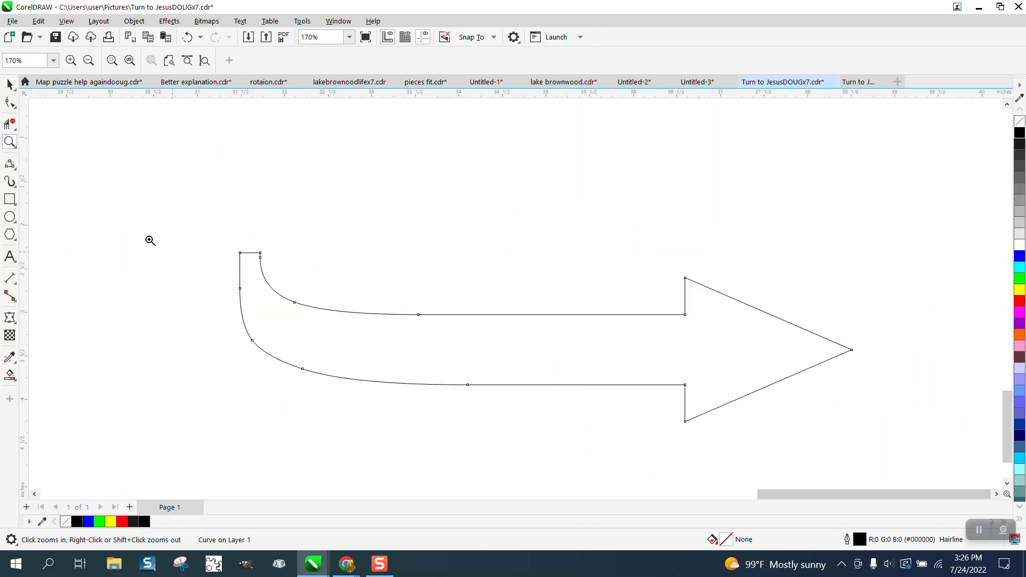
{"action": "left_click", "coordinate": [9, 101]}
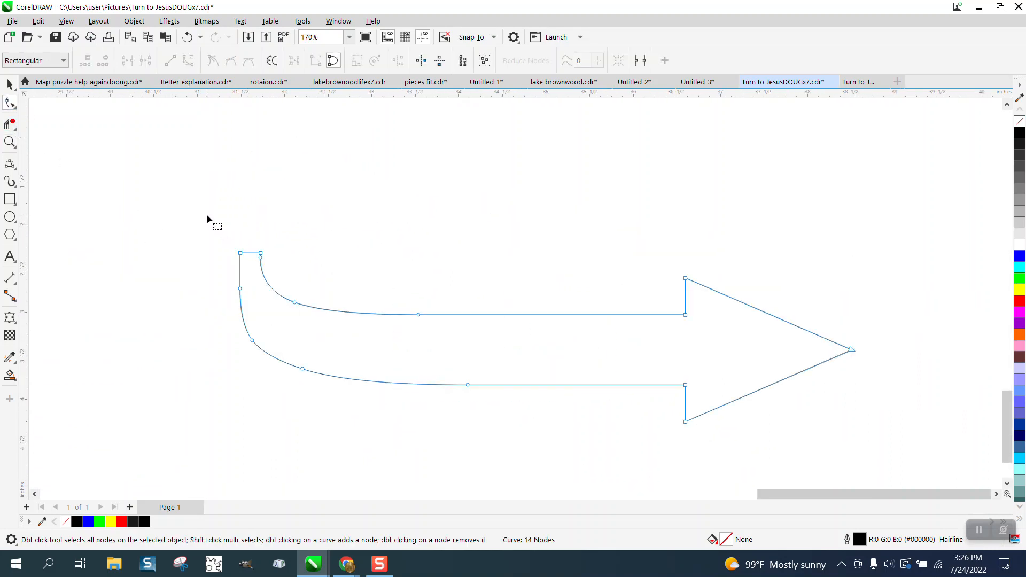
{"action": "left_click_drag", "start_coordinate": [270, 293], "coordinate": [271, 294]}
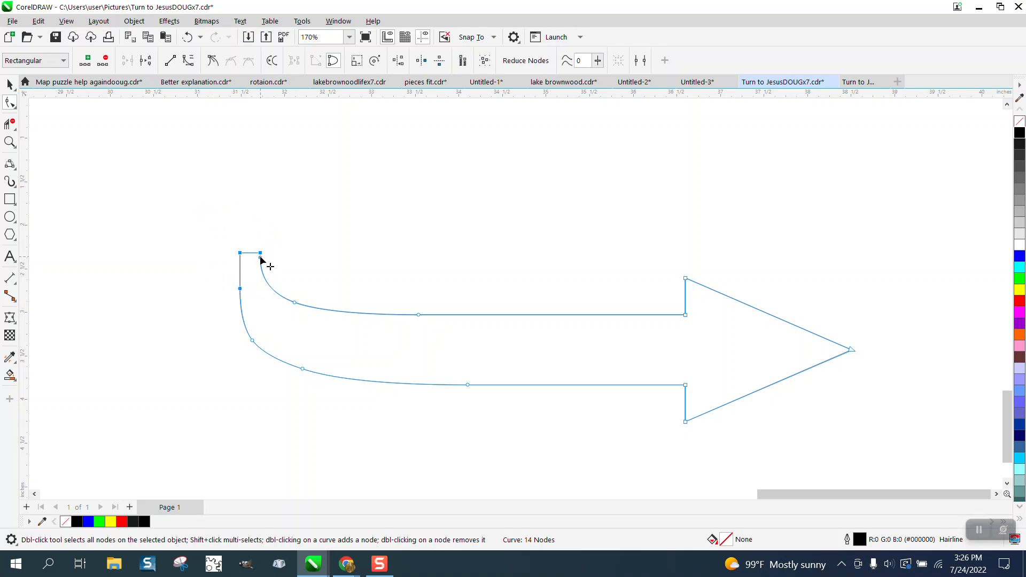
{"action": "left_click_drag", "start_coordinate": [261, 254], "coordinate": [244, 126]}
{"action": "left_click_drag", "start_coordinate": [315, 278], "coordinate": [265, 351]}
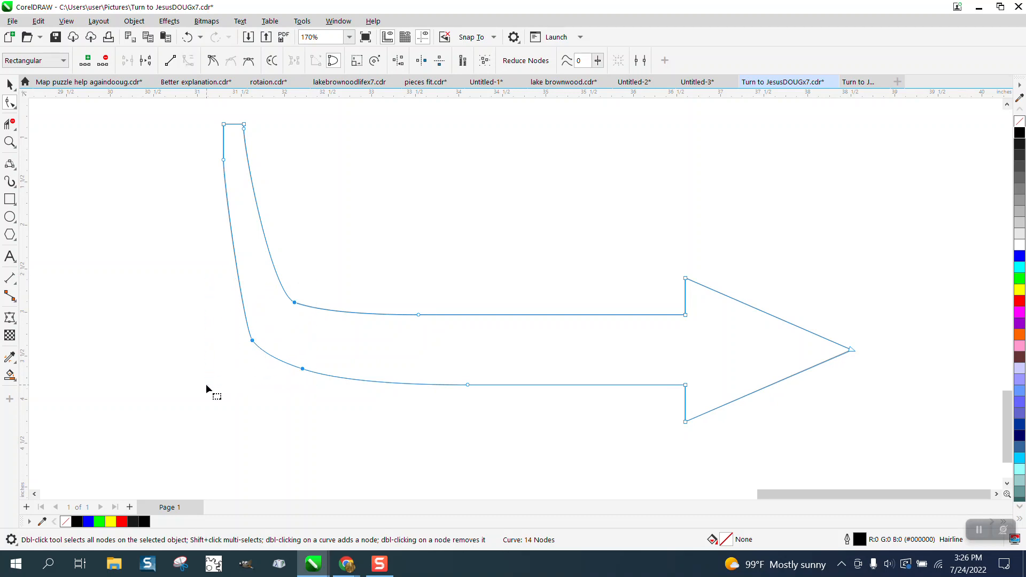
{"action": "key", "text": "Delete"}
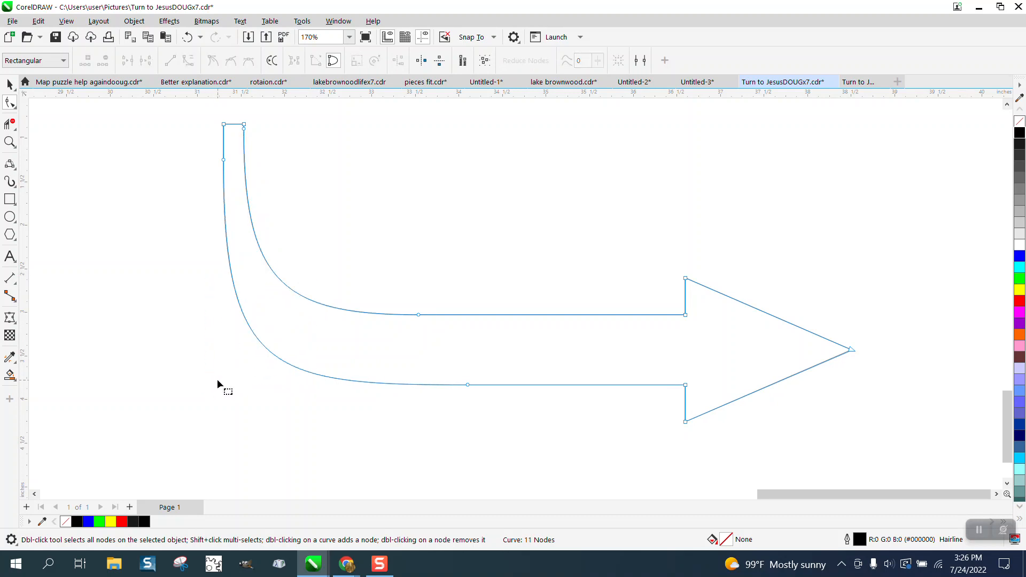
Undo the tail stretch and the deletion of the bend nodes.
{"action": "scroll", "coordinate": [355, 300], "scroll_direction": "down", "scroll_amount": 4}
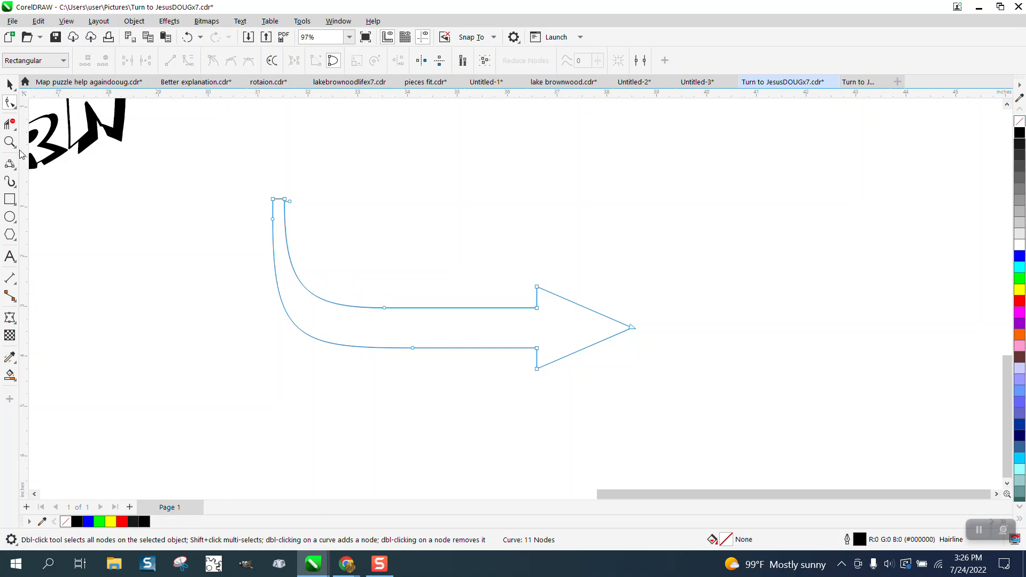
{"action": "key", "text": "z"}
{"action": "left_click_drag", "start_coordinate": [228, 160], "coordinate": [430, 307]}
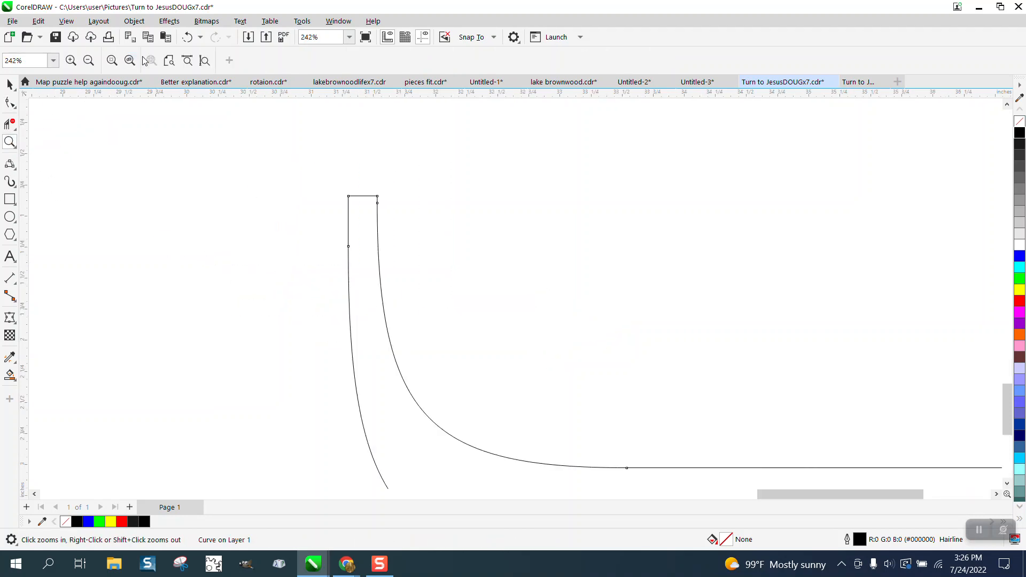
{"action": "left_click", "coordinate": [192, 38]}
Select the four nodes at the end of the arrow's tail and move them upward to lengthen the tail.
{"action": "scroll", "coordinate": [337, 214], "scroll_direction": "down", "scroll_amount": 3}
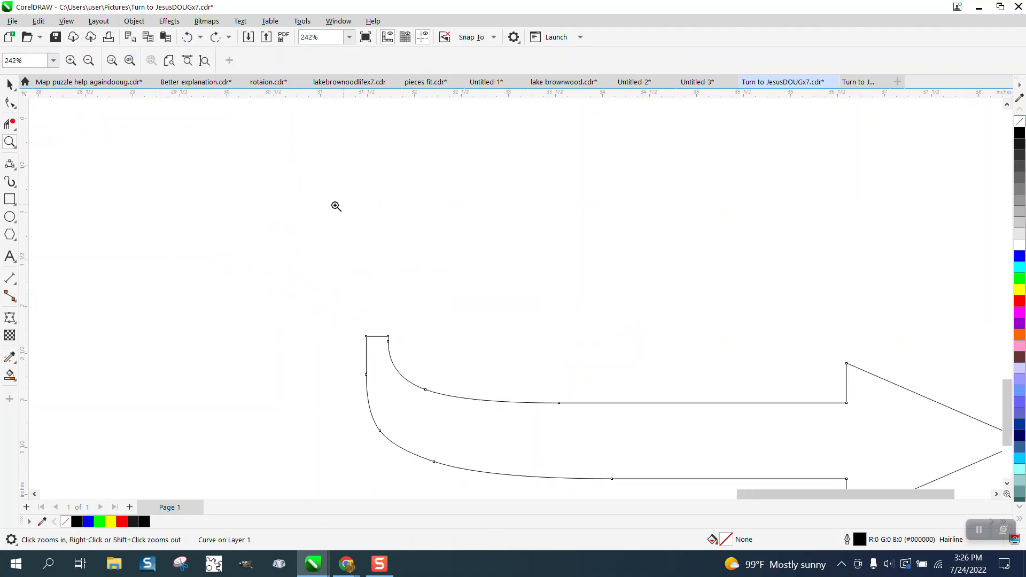
{"action": "left_click_drag", "start_coordinate": [395, 368], "coordinate": [395, 367]}
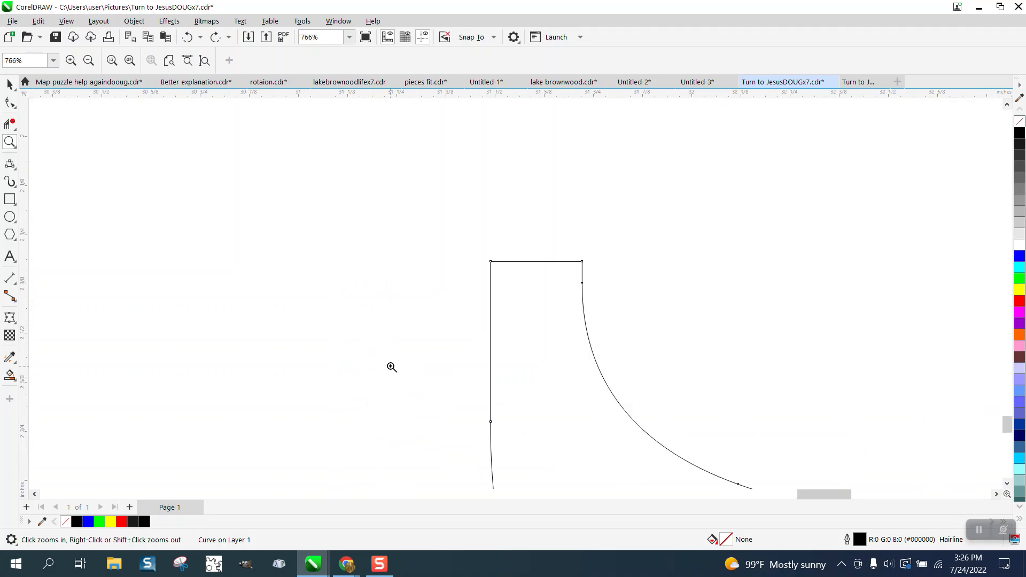
{"action": "scroll", "coordinate": [335, 289], "scroll_direction": "down", "scroll_amount": 2}
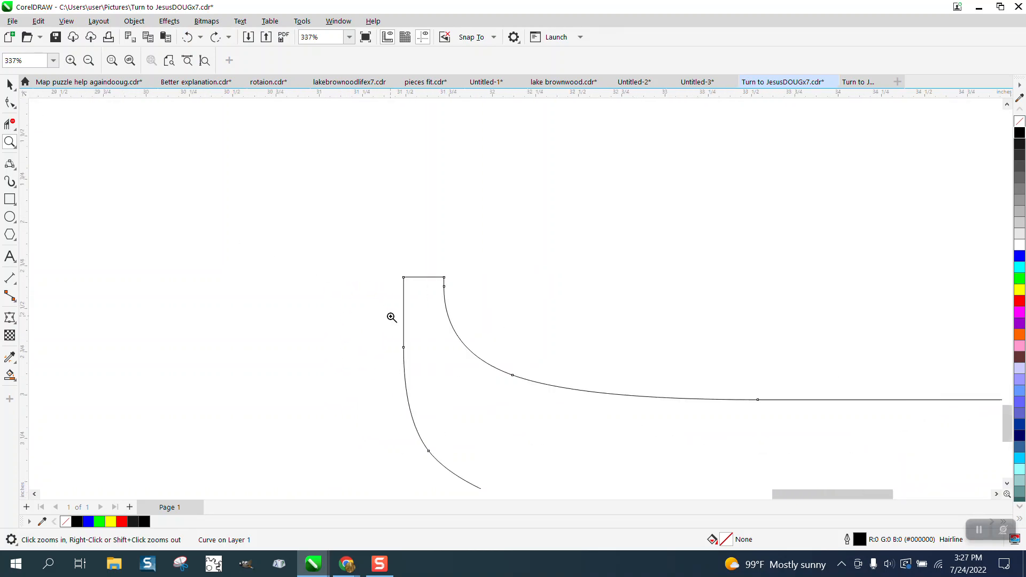
{"action": "left_click_drag", "start_coordinate": [380, 266], "coordinate": [457, 389]}
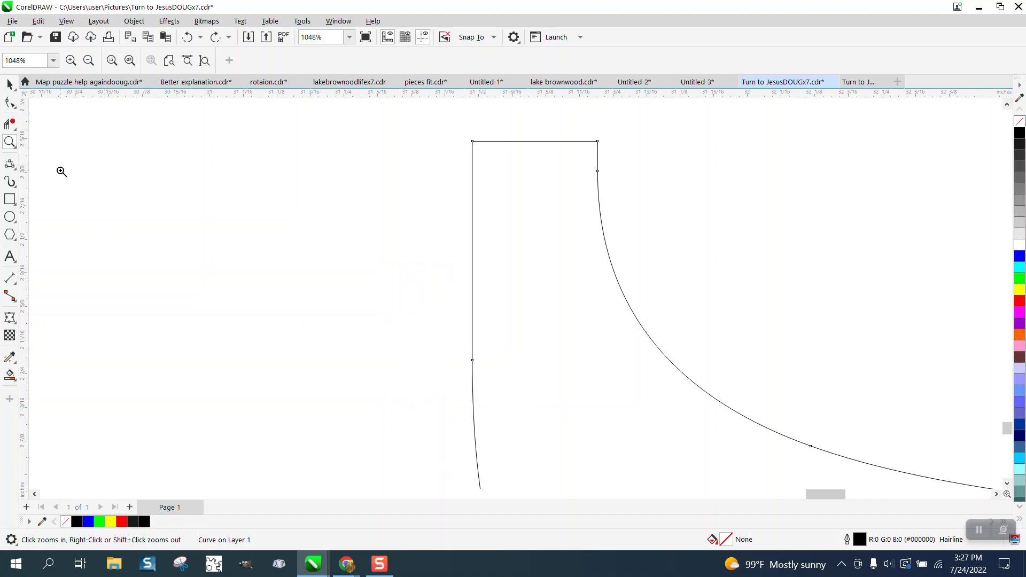
{"action": "scroll", "coordinate": [113, 205], "scroll_direction": "down", "scroll_amount": 2}
{"action": "left_click", "coordinate": [10, 103]}
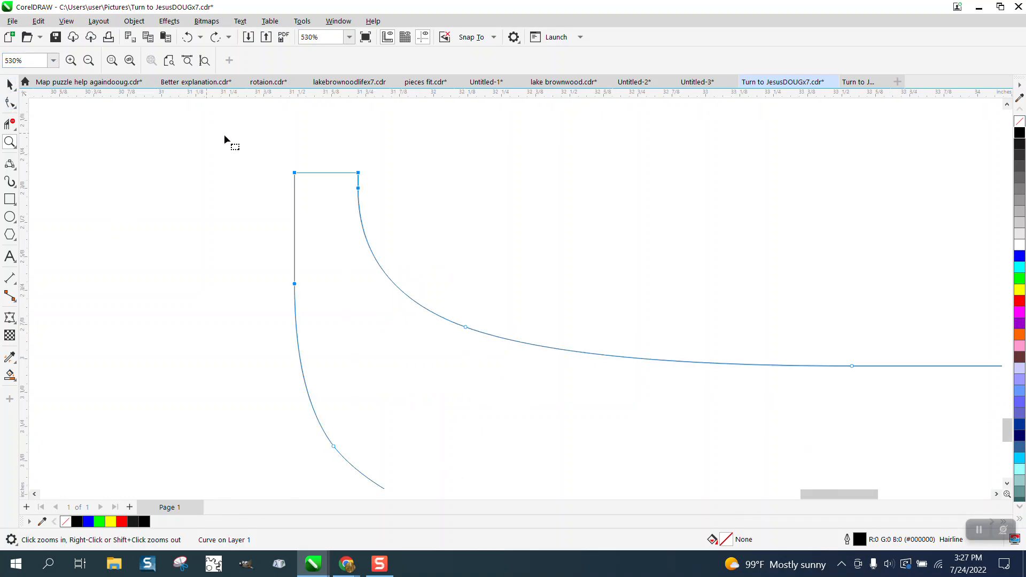
{"action": "left_click_drag", "start_coordinate": [235, 149], "coordinate": [372, 308]}
{"action": "scroll", "coordinate": [381, 289], "scroll_direction": "down", "scroll_amount": 2}
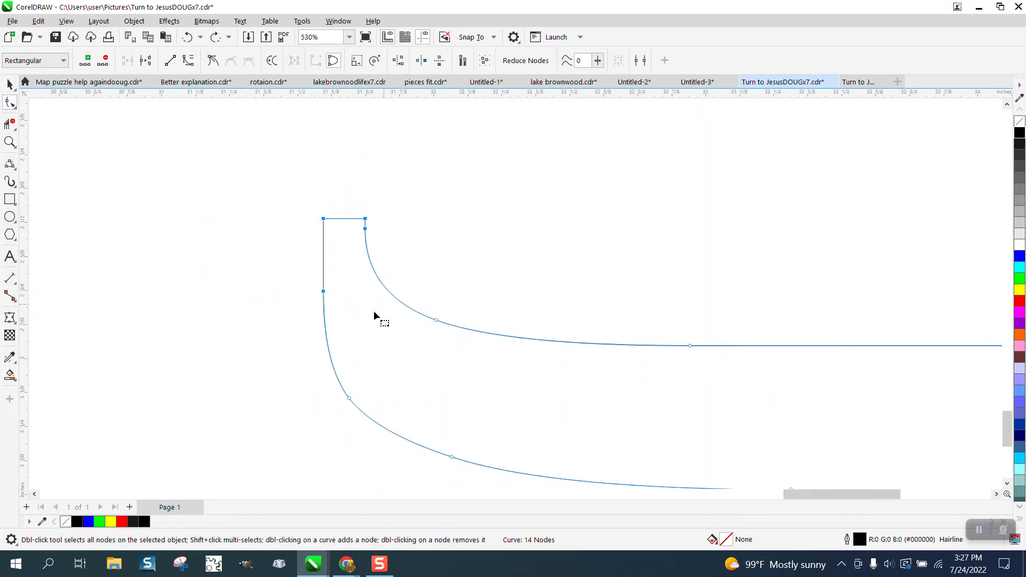
{"action": "left_click_drag", "start_coordinate": [368, 247], "coordinate": [361, 109]}
Delete the three nodes in the arrow's bend to smooth both curves.
{"action": "left_click_drag", "start_coordinate": [460, 247], "coordinate": [299, 434]}
{"action": "key", "text": "Delete"}
{"action": "scroll", "coordinate": [299, 432], "scroll_direction": "down", "scroll_amount": 3}
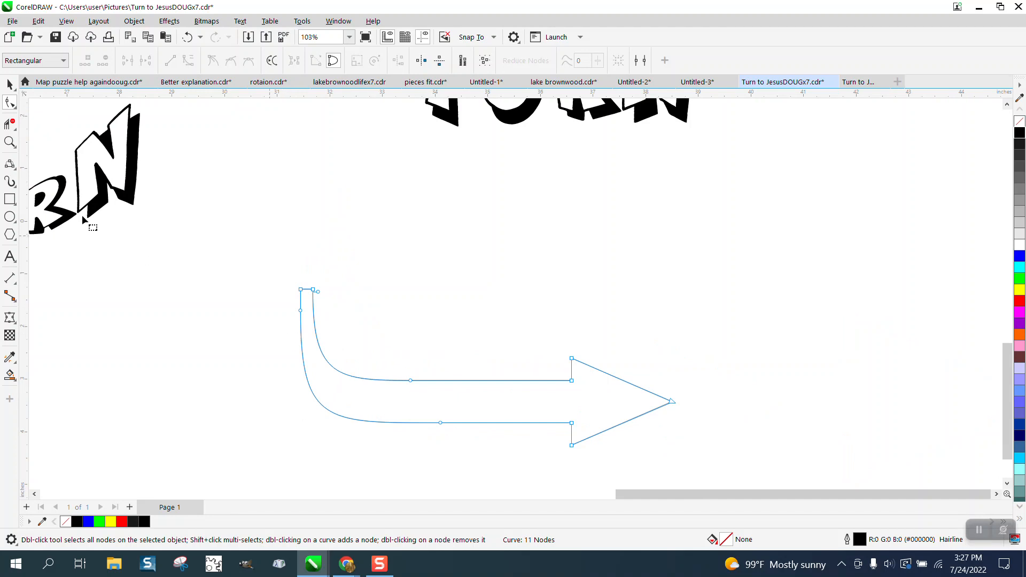
Delete the extra node just below the tail end on each side of the arrow.
{"action": "left_click", "coordinate": [10, 141]}
{"action": "left_click_drag", "start_coordinate": [248, 247], "coordinate": [415, 380]}
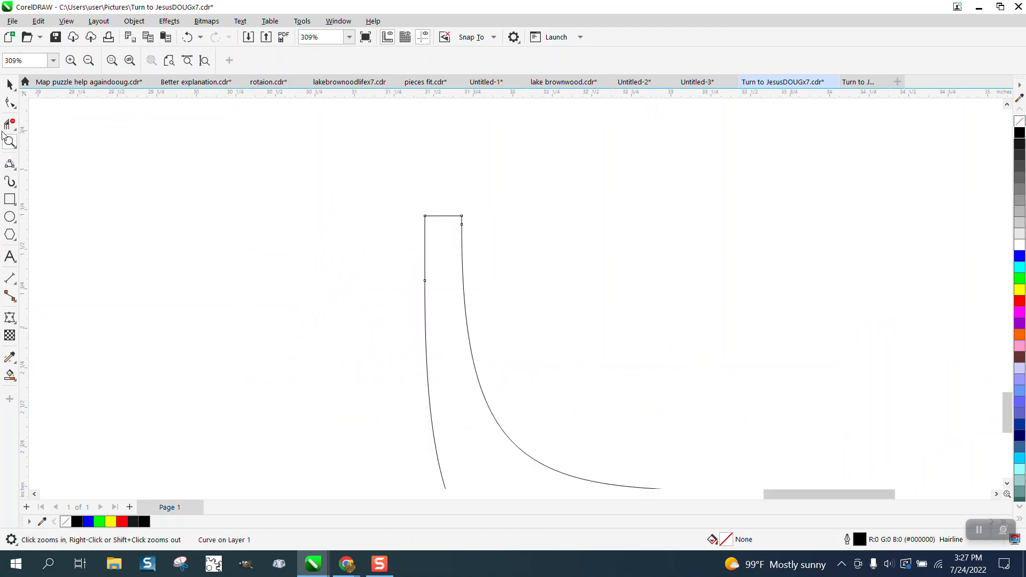
{"action": "left_click", "coordinate": [9, 102]}
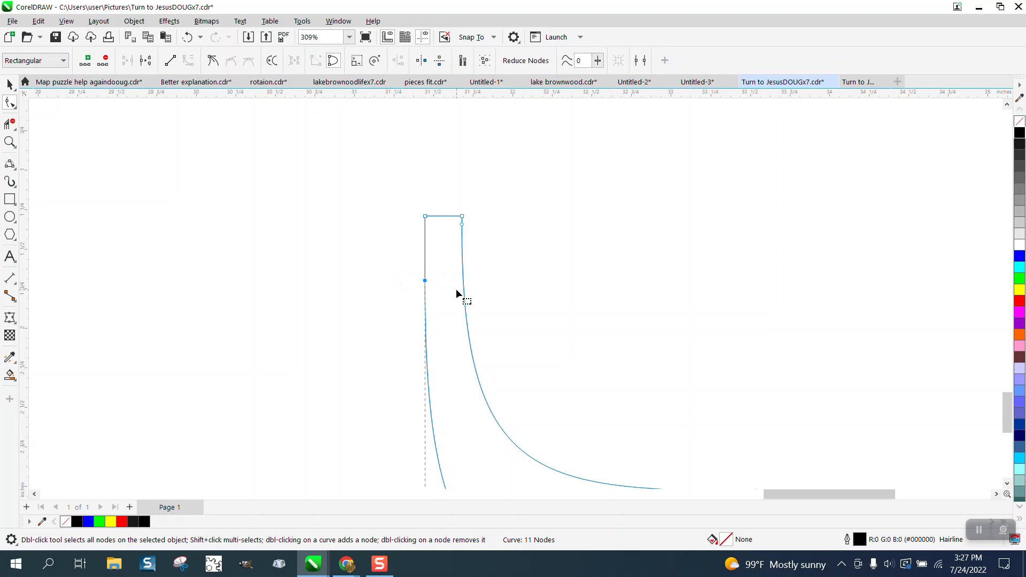
{"action": "key", "text": "Delete"}
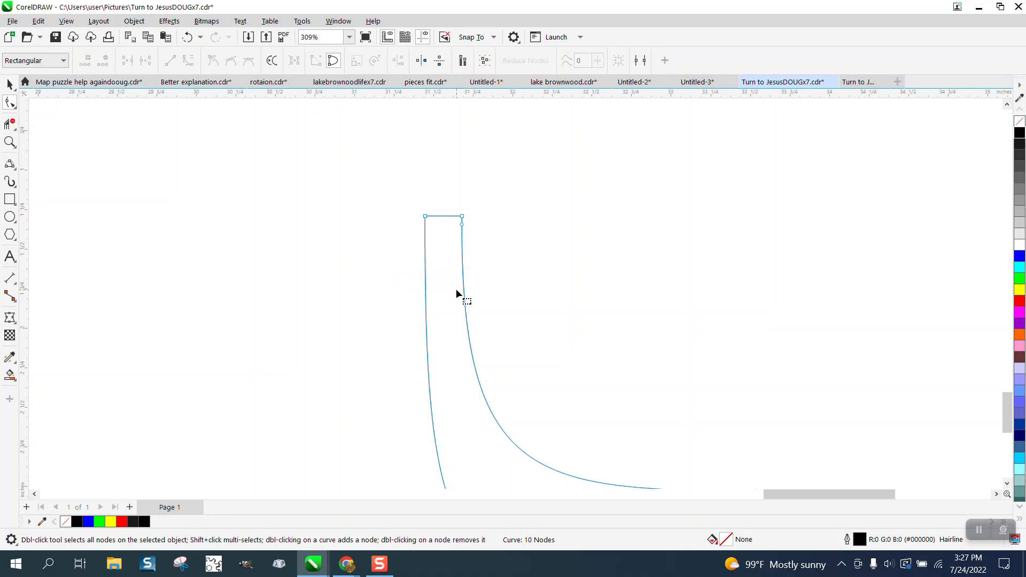
{"action": "left_click", "coordinate": [462, 224]}
{"action": "key", "text": "Delete"}
Move the tail's two remaining end nodes farther up and slightly outward to widen the bend.
{"action": "scroll", "coordinate": [452, 257], "scroll_direction": "down", "scroll_amount": 2}
{"action": "scroll", "coordinate": [421, 231], "scroll_direction": "down", "scroll_amount": 1}
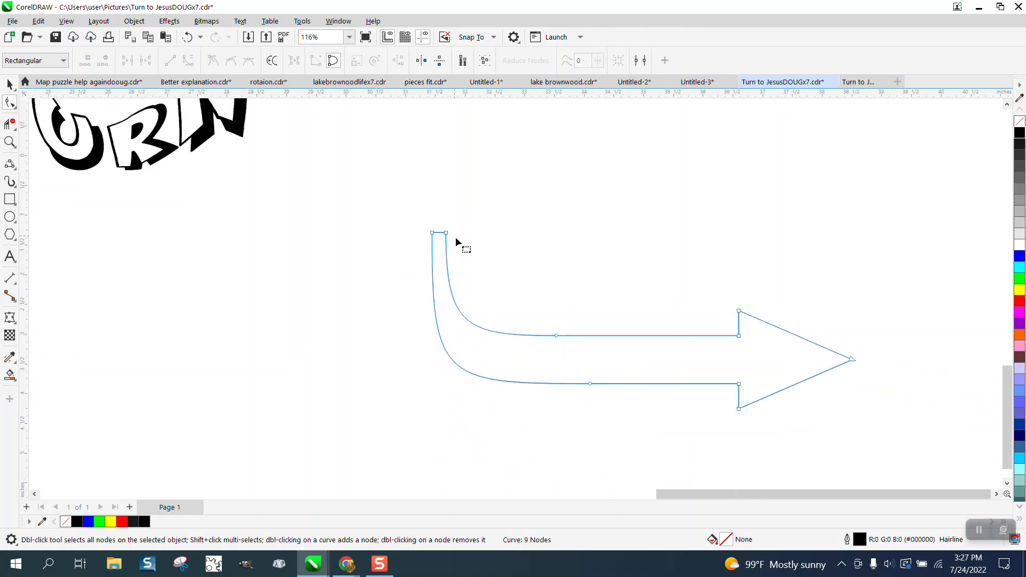
{"action": "left_click_drag", "start_coordinate": [407, 210], "coordinate": [441, 185]}
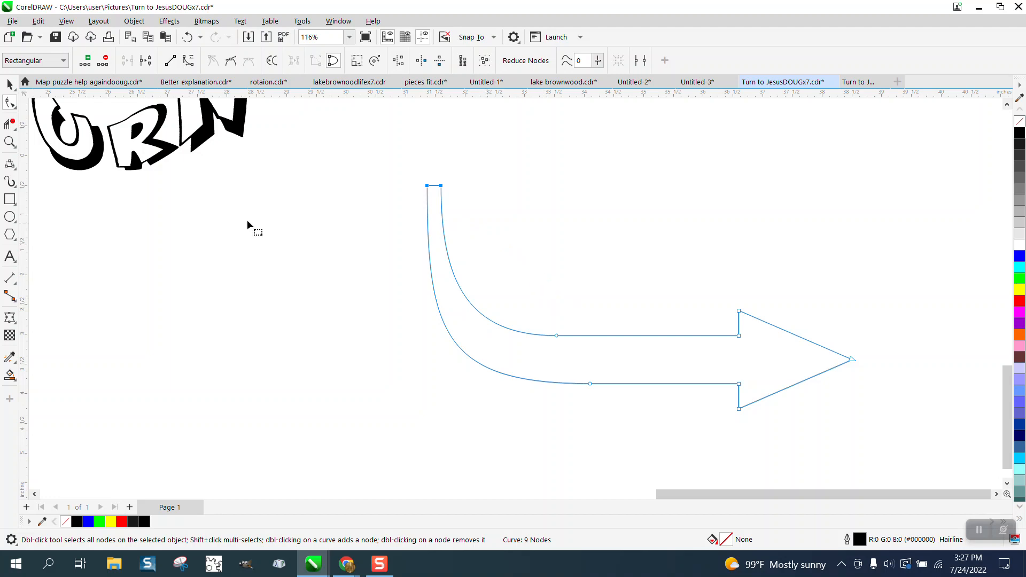
Add a node on the outer edge just below the arrow's tail end and delete the tail's outer corner node.
{"action": "scroll", "coordinate": [319, 339], "scroll_direction": "down", "scroll_amount": 5}
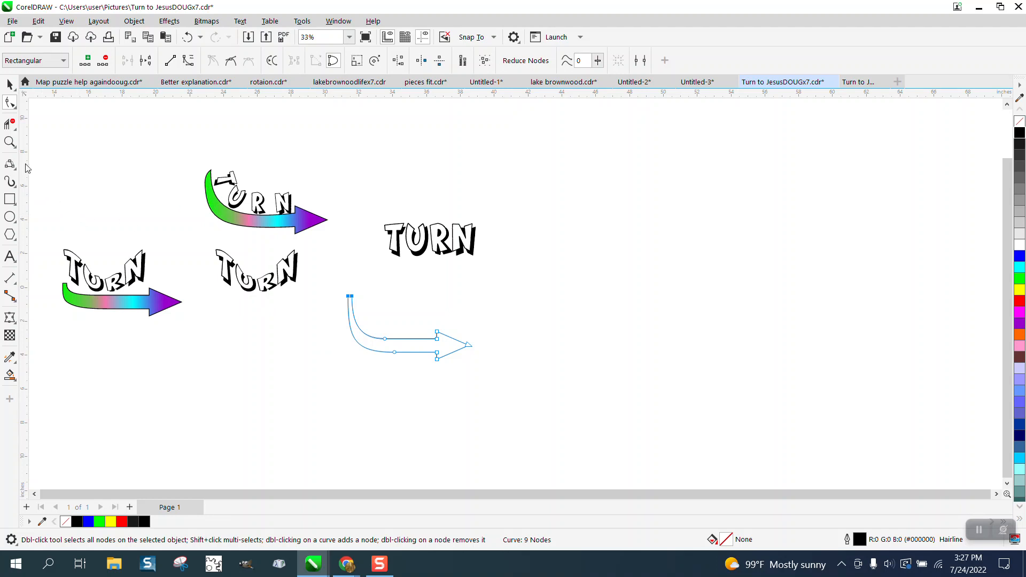
{"action": "left_click", "coordinate": [9, 142]}
{"action": "left_click_drag", "start_coordinate": [339, 277], "coordinate": [415, 321]}
{"action": "left_click", "coordinate": [10, 102]}
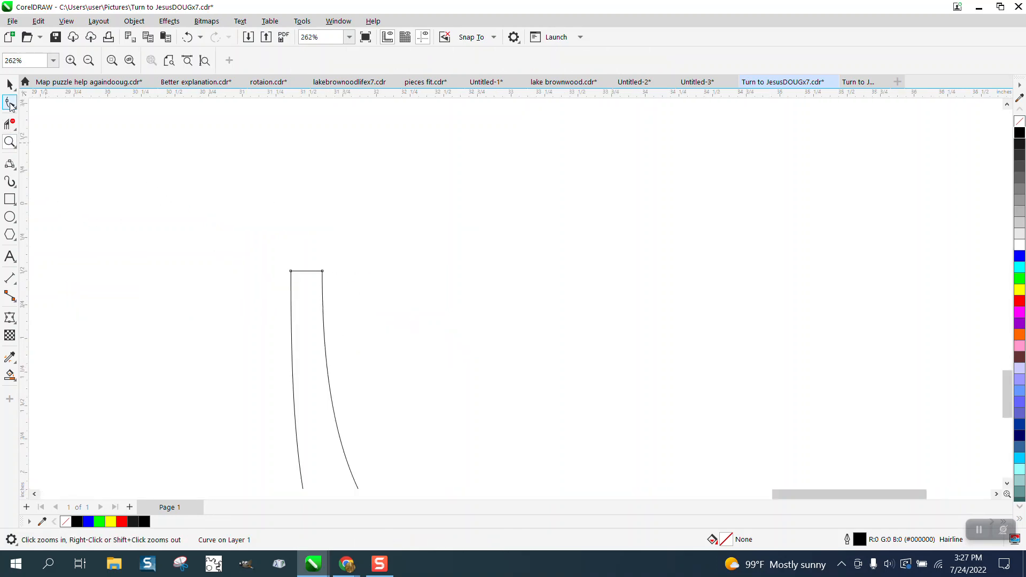
{"action": "double_click", "coordinate": [291, 319]}
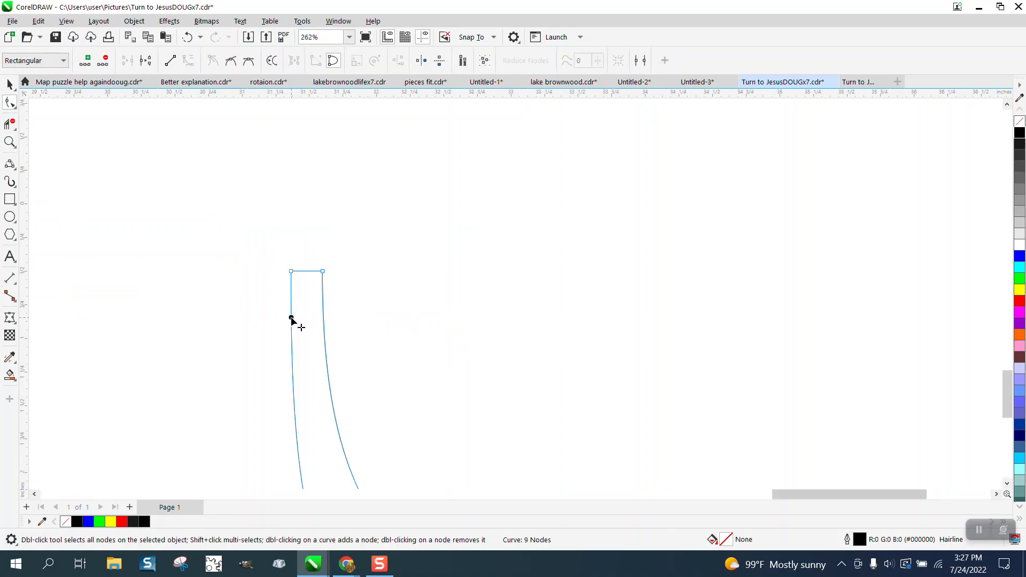
{"action": "left_click_drag", "start_coordinate": [279, 263], "coordinate": [304, 286]}
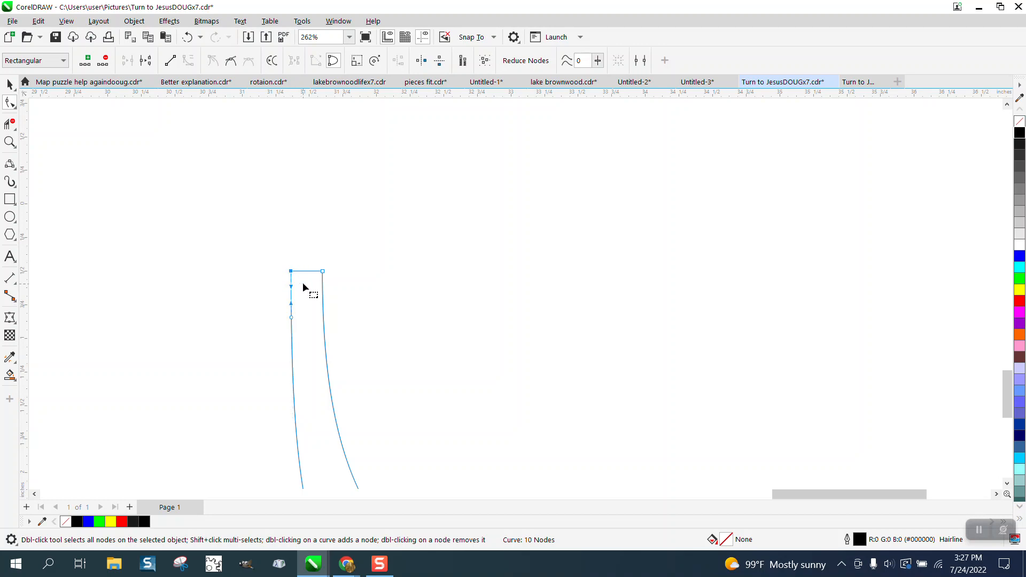
{"action": "key", "text": "Delete"}
Move the added outer node farther down and angle the tail-end curve handle downward to form a slanted, pointed tip.
{"action": "left_click_drag", "start_coordinate": [291, 320], "coordinate": [292, 356]}
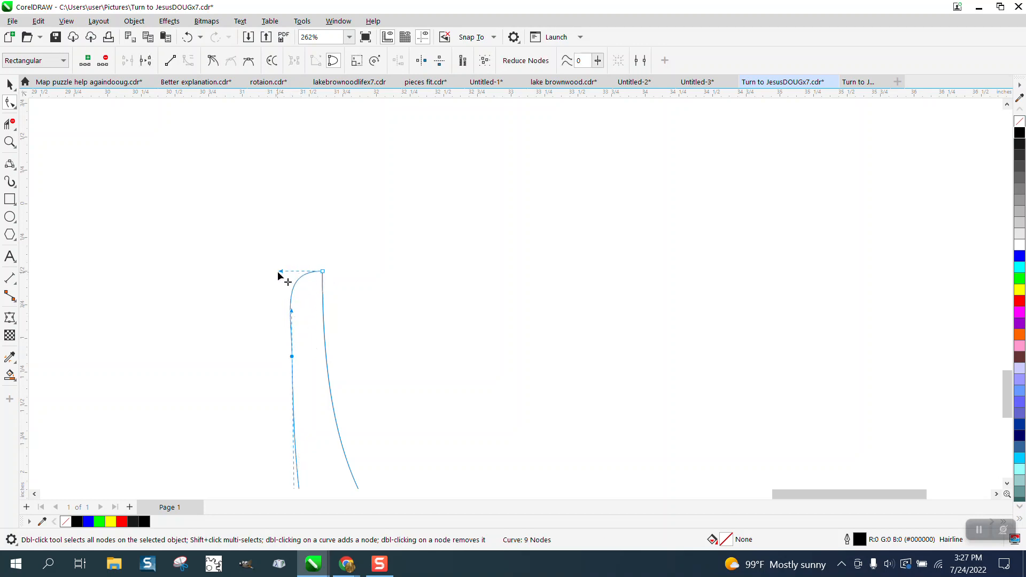
{"action": "left_click_drag", "start_coordinate": [280, 271], "coordinate": [280, 302]}
{"action": "left_click", "coordinate": [291, 309]}
{"action": "scroll", "coordinate": [260, 347], "scroll_direction": "down", "scroll_amount": 2}
{"action": "scroll", "coordinate": [260, 347], "scroll_direction": "down", "scroll_amount": 2}
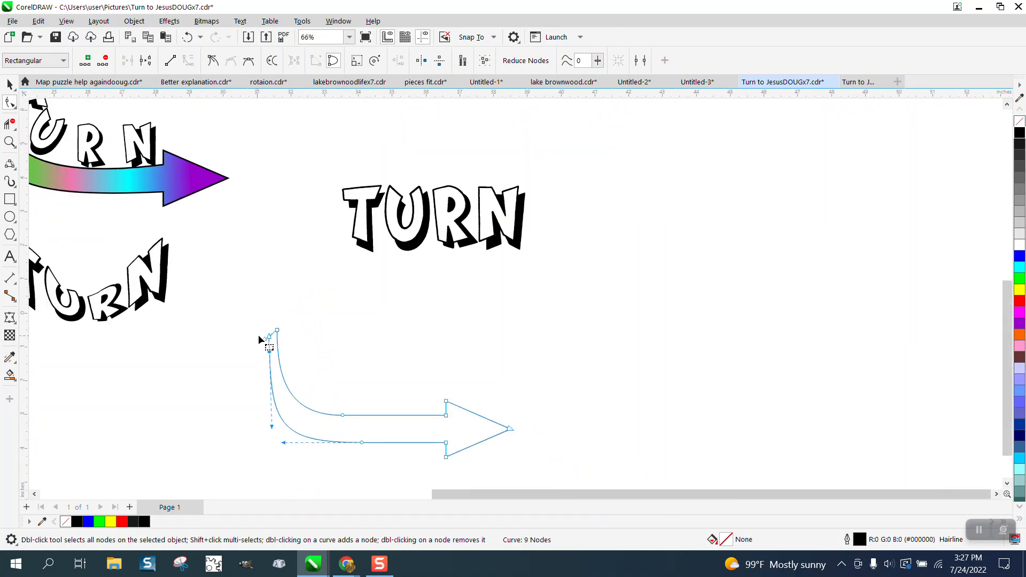
Change the added node on the tail's outer edge to a cusp and adjust its upper curve handle.
{"action": "left_click", "coordinate": [10, 141]}
{"action": "left_click_drag", "start_coordinate": [251, 316], "coordinate": [361, 386]}
{"action": "left_click", "coordinate": [9, 103]}
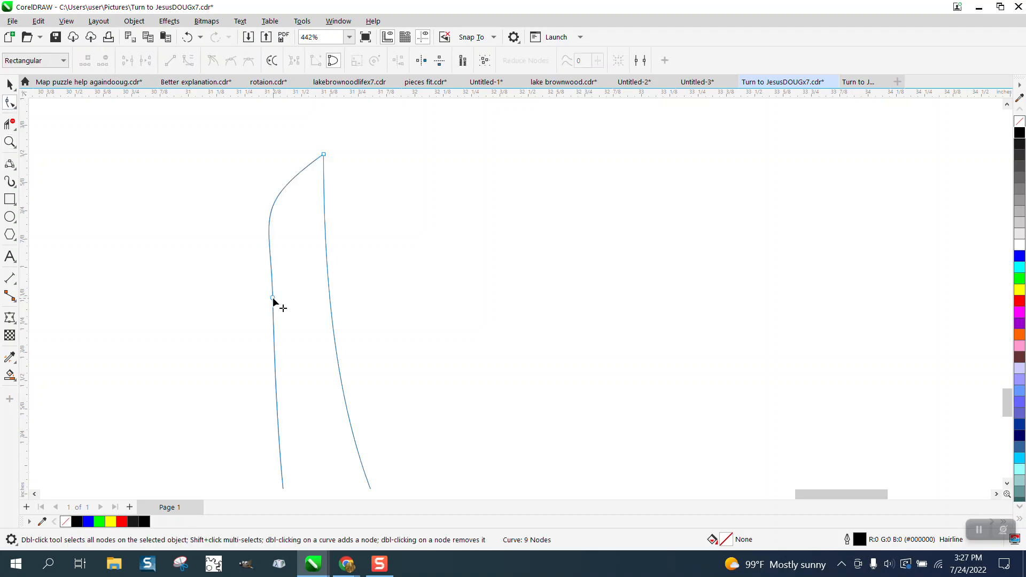
{"action": "left_click", "coordinate": [273, 298]}
{"action": "right_click", "coordinate": [273, 302]}
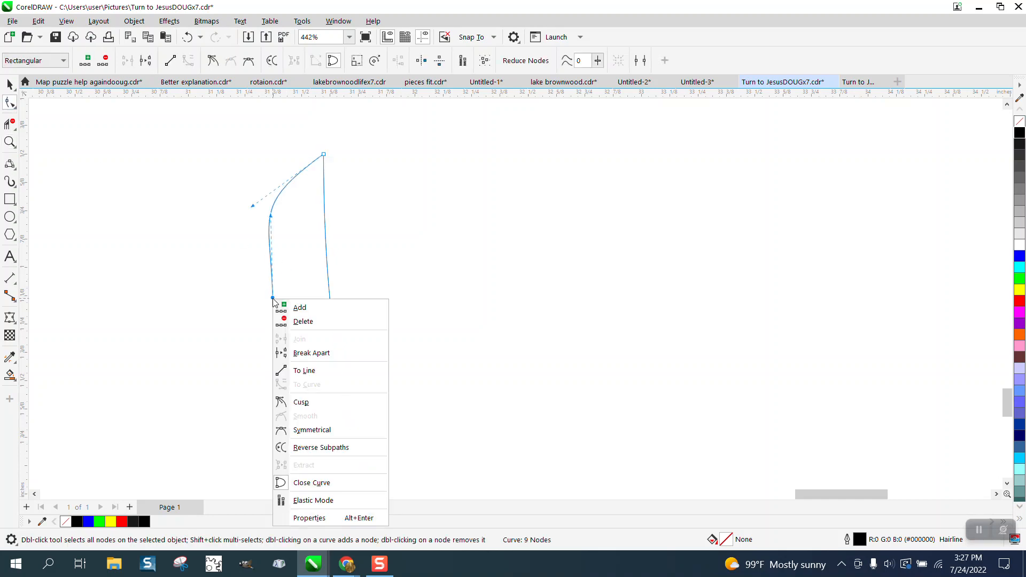
{"action": "left_click", "coordinate": [306, 402]}
{"action": "mouse_move", "coordinate": [271, 216]}
{"action": "left_mouse_down"}
{"action": "mouse_move", "coordinate": [285, 212]}
{"action": "mouse_move", "coordinate": [261, 225]}
{"action": "mouse_move", "coordinate": [272, 229]}
{"action": "left_mouse_up"}
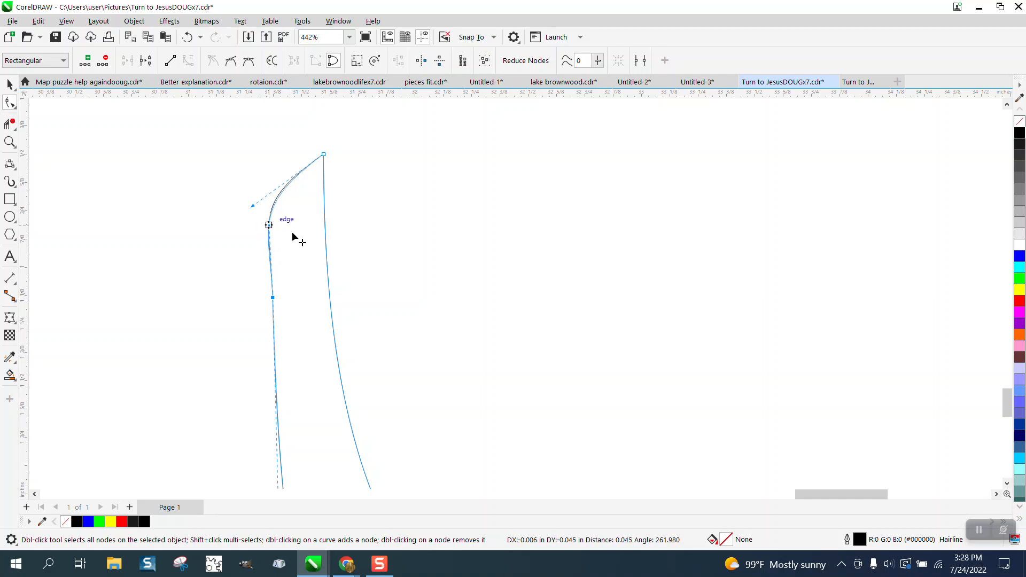
Delete the extra node on the tail's outer edge and pull the tip's inner curve handle outward to form a tapered crescent.
{"action": "scroll", "coordinate": [222, 248], "scroll_direction": "down", "scroll_amount": 2}
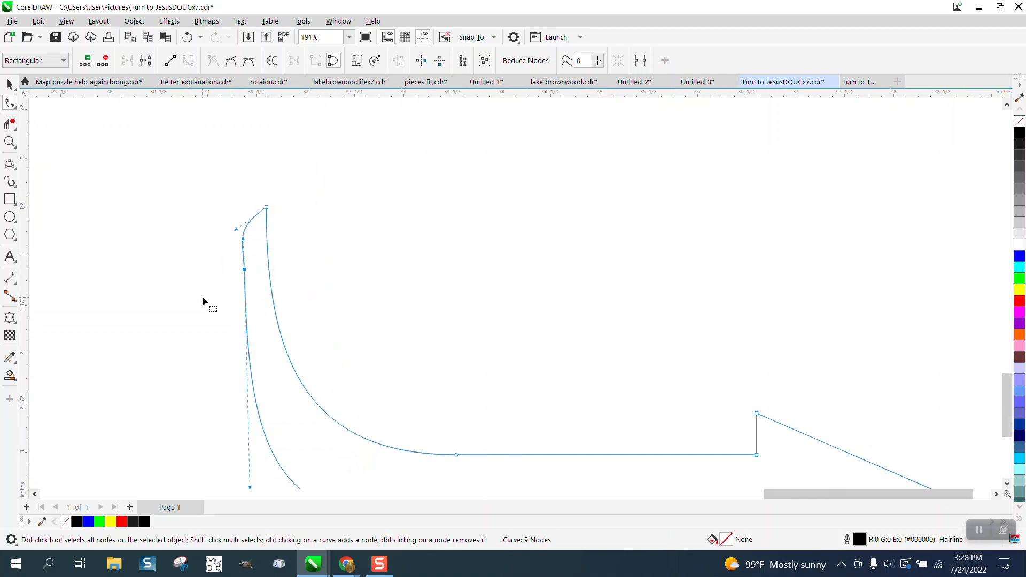
{"action": "key", "text": "Delete"}
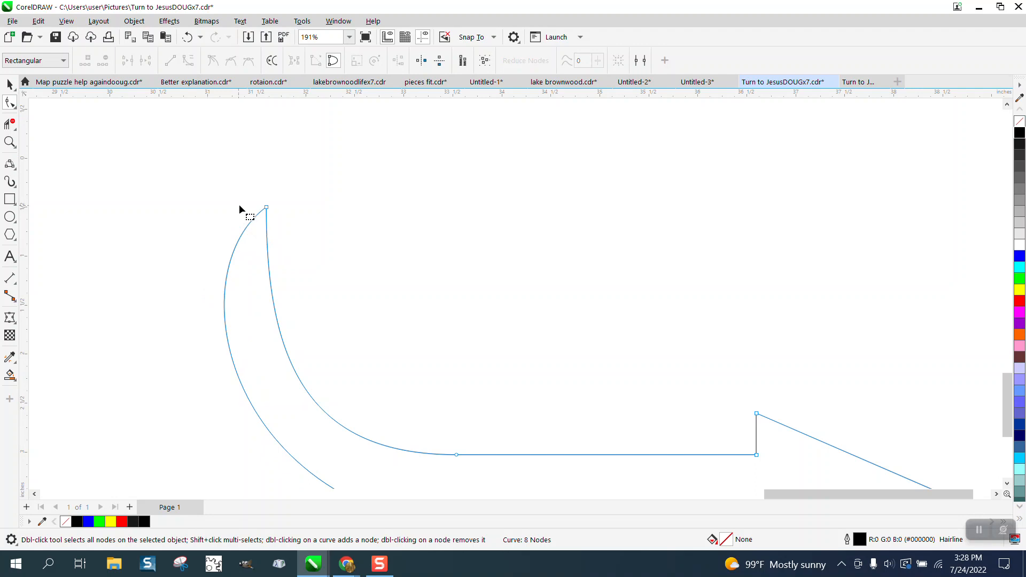
{"action": "left_click", "coordinate": [266, 208]}
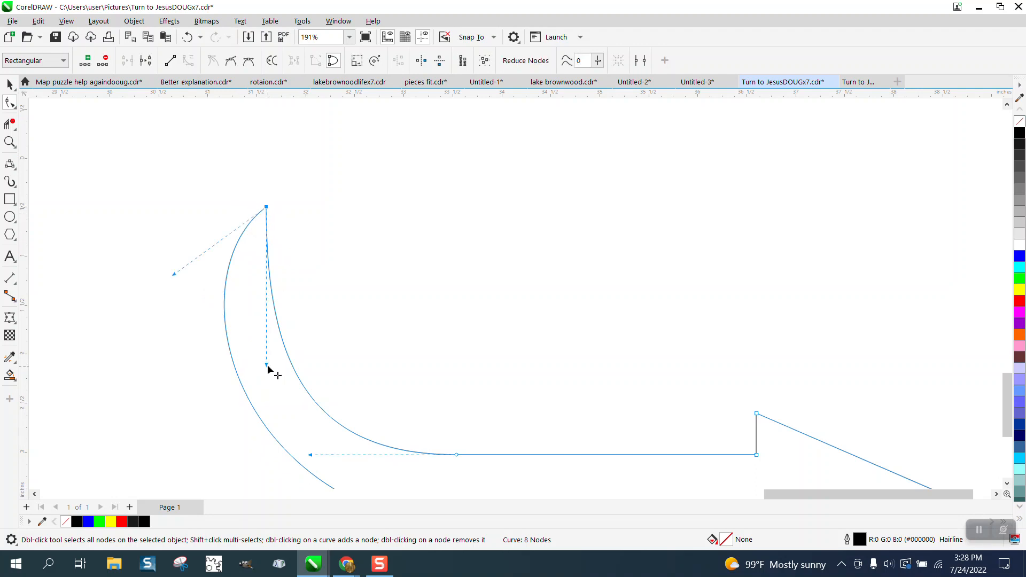
{"action": "left_click_drag", "start_coordinate": [269, 367], "coordinate": [210, 366]}
{"action": "scroll", "coordinate": [169, 294], "scroll_direction": "down", "scroll_amount": 3}
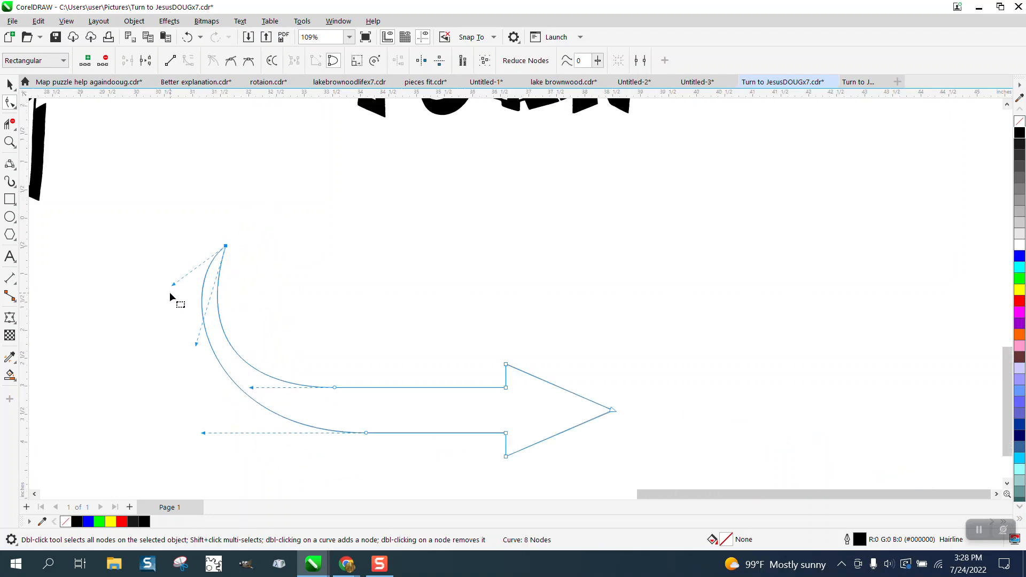
Select all arrow nodes except the tail tip and move them right, widening the arrow to about 7.9 inches.
{"action": "left_click", "coordinate": [10, 84]}
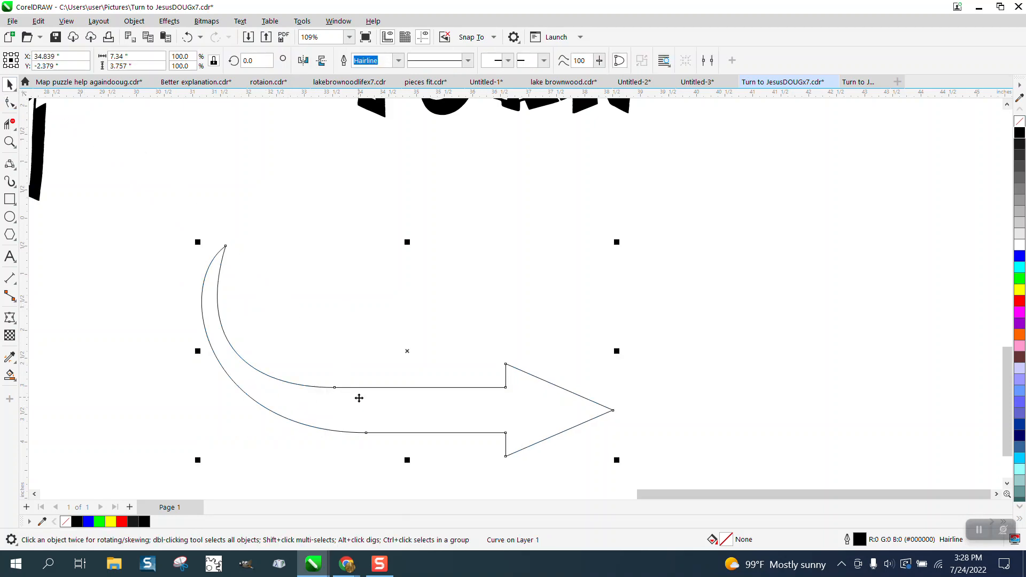
{"action": "scroll", "coordinate": [332, 316], "scroll_direction": "down", "scroll_amount": 1}
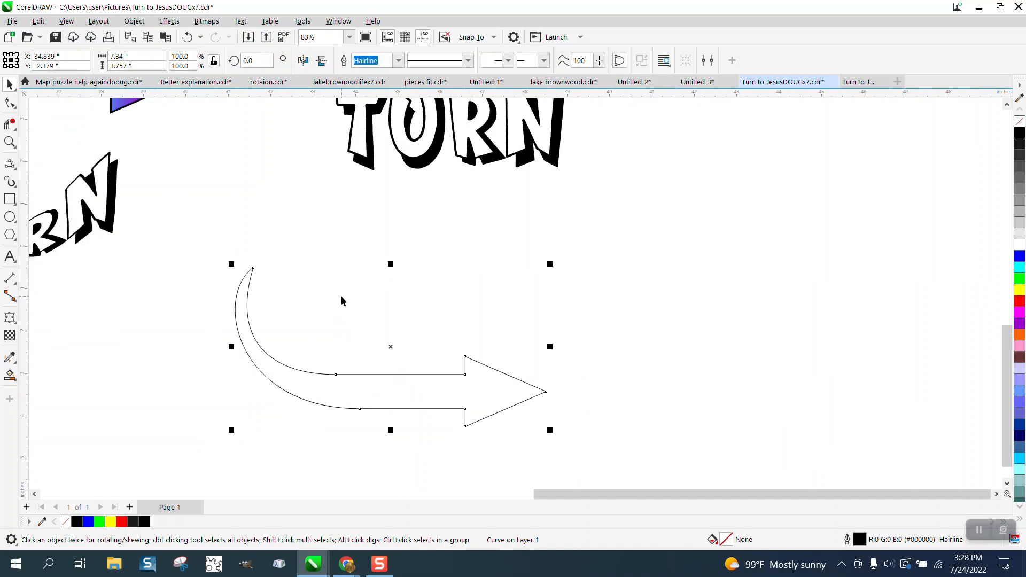
{"action": "left_click", "coordinate": [10, 102]}
{"action": "left_click_drag", "start_coordinate": [307, 318], "coordinate": [477, 415]}
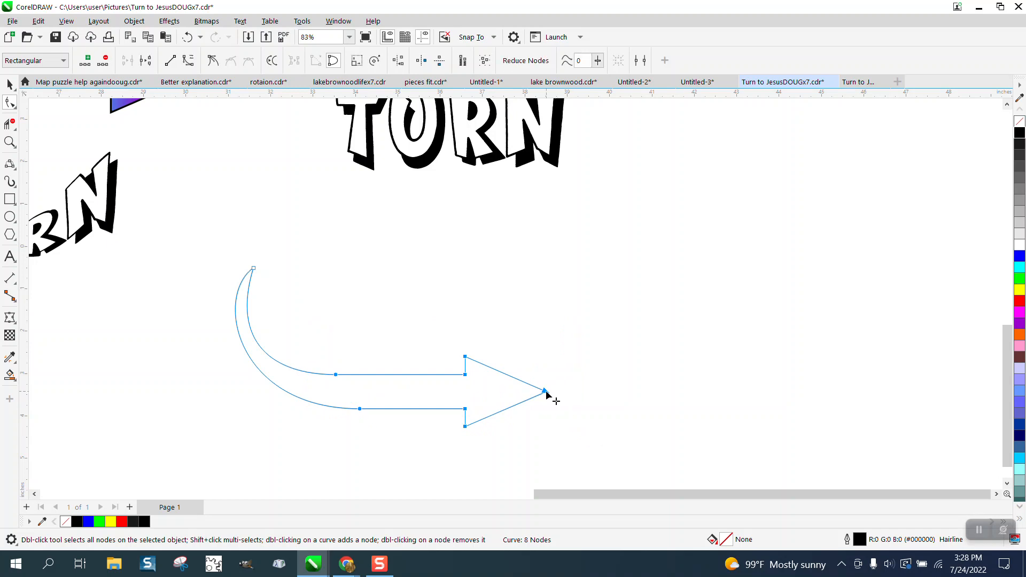
{"action": "left_click_drag", "start_coordinate": [546, 392], "coordinate": [574, 394]}
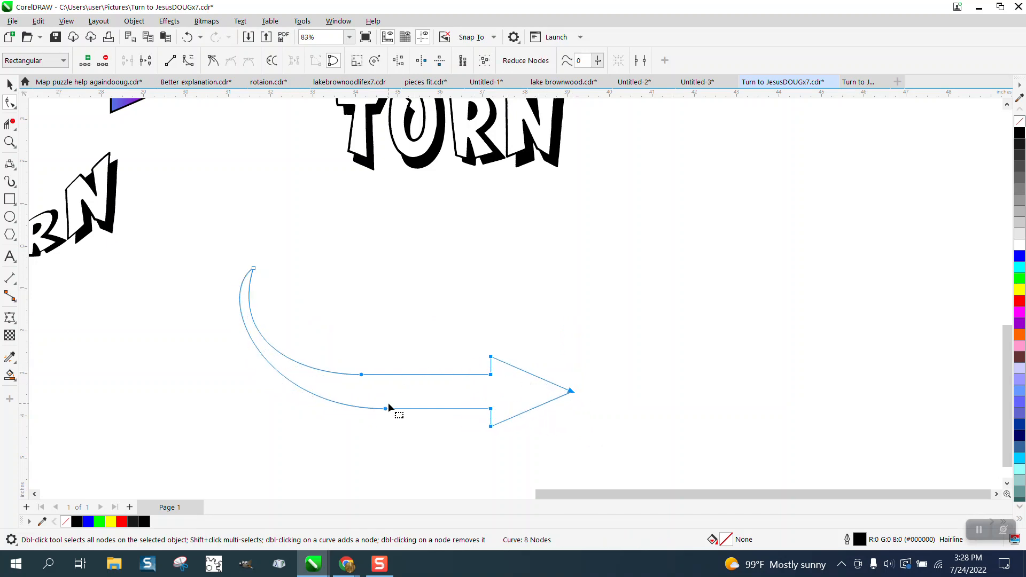
Extend the curve handle of the lower bend node outward to round out the arrow's outer curve.
{"action": "left_click", "coordinate": [389, 406]}
{"action": "left_click_drag", "start_coordinate": [385, 410], "coordinate": [242, 409]}
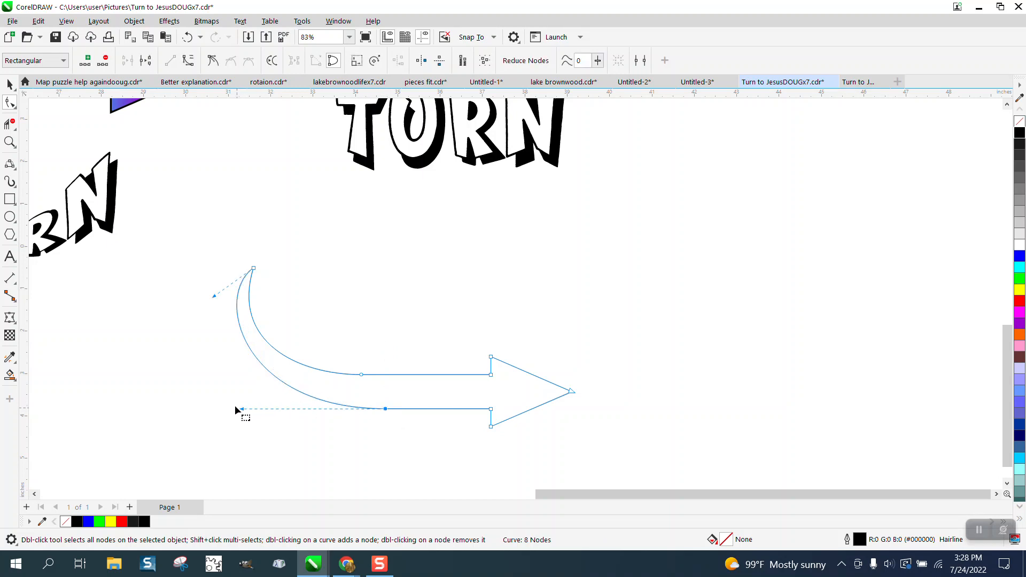
{"action": "left_click", "coordinate": [9, 85]}
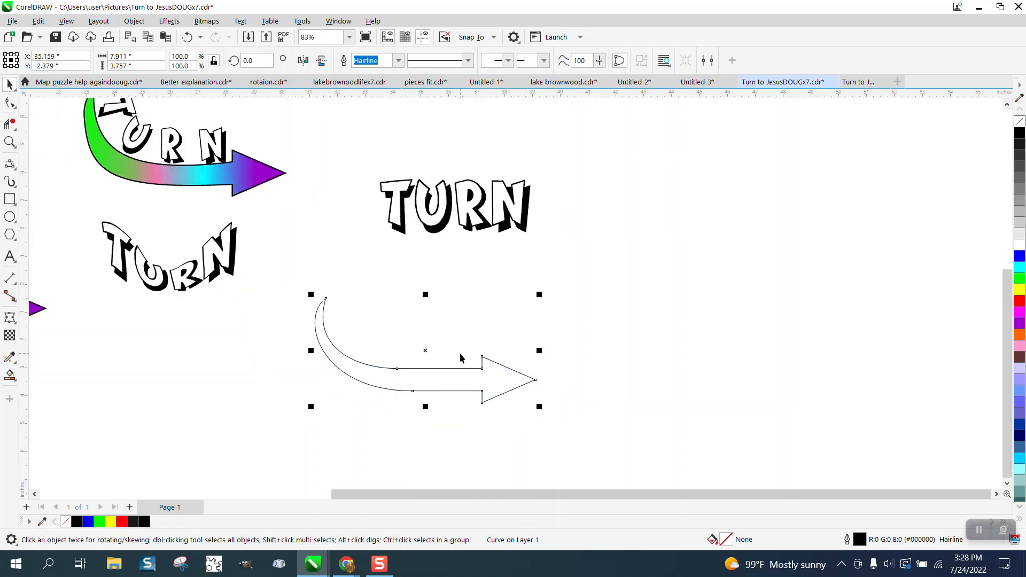
Move the straight TURN text slightly right and down, closer to the outlined arrow.
{"action": "scroll", "coordinate": [458, 354], "scroll_direction": "down", "scroll_amount": 2}
{"action": "left_click_drag", "start_coordinate": [439, 224], "coordinate": [456, 256]}
{"action": "scroll", "coordinate": [365, 298], "scroll_direction": "down", "scroll_amount": 1}
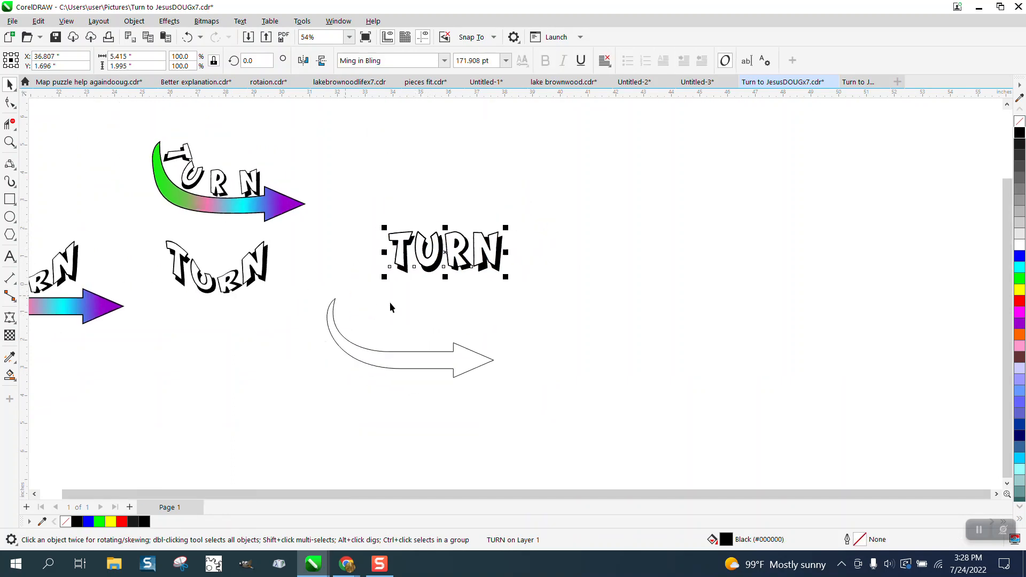
{"action": "scroll", "coordinate": [389, 302], "scroll_direction": "down", "scroll_amount": 1}
Examine the envelopes on the two TURN texts that sit above the gradient arrows.
{"action": "left_click", "coordinate": [270, 204]}
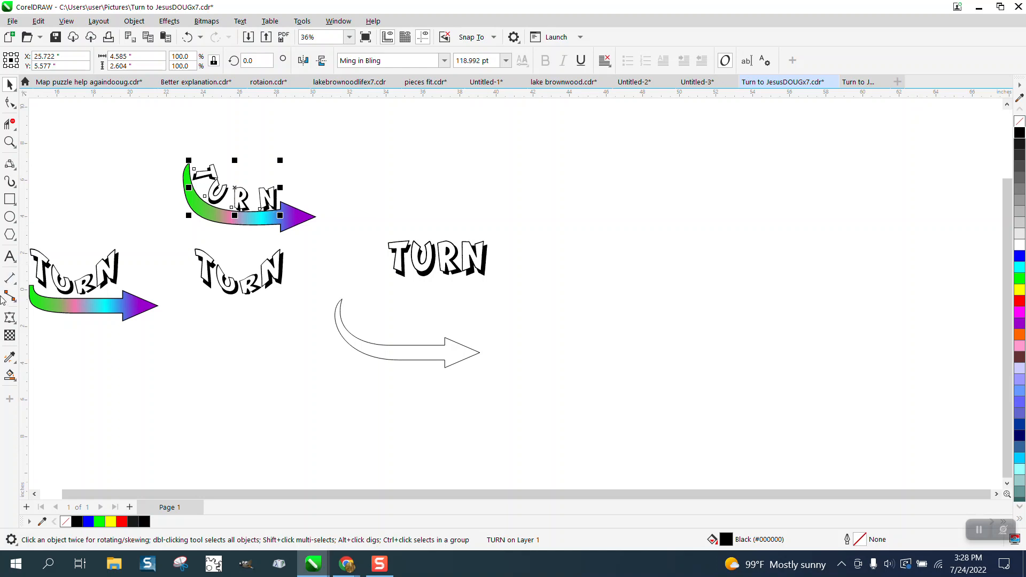
{"action": "left_click", "coordinate": [9, 317]}
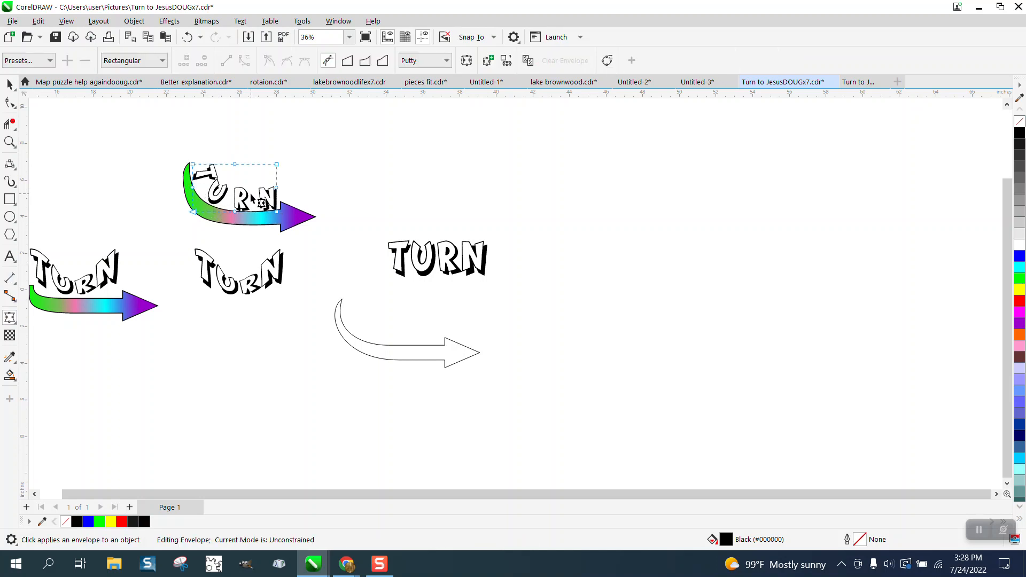
{"action": "scroll", "coordinate": [306, 208], "scroll_direction": "down", "scroll_amount": 1}
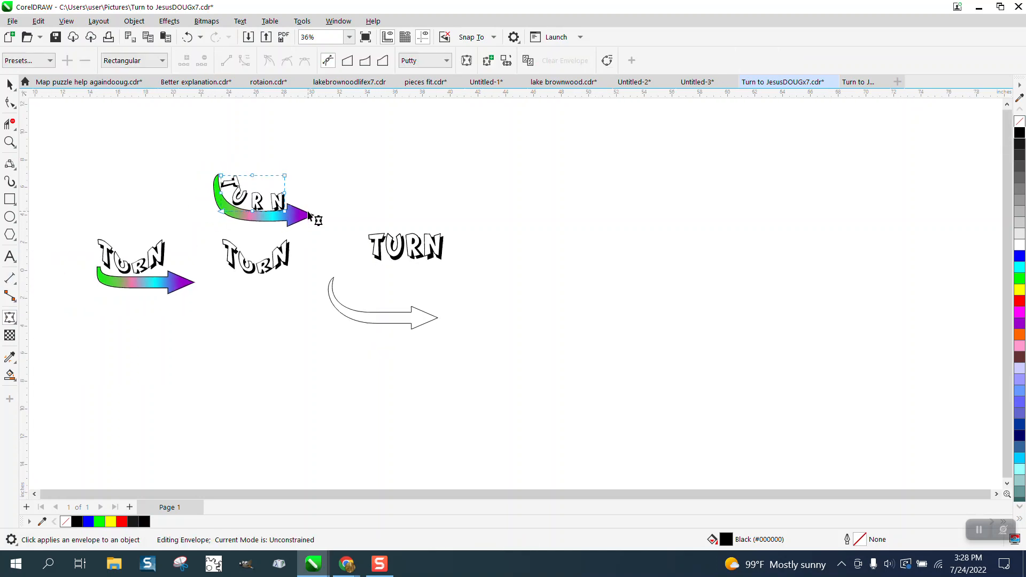
{"action": "left_click", "coordinate": [157, 261]}
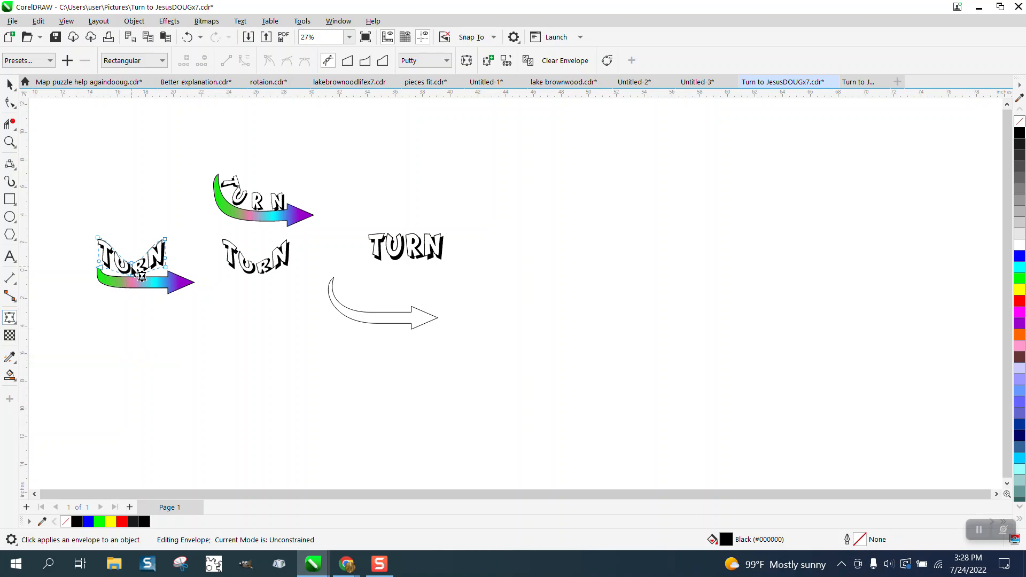
{"action": "left_click", "coordinate": [10, 84]}
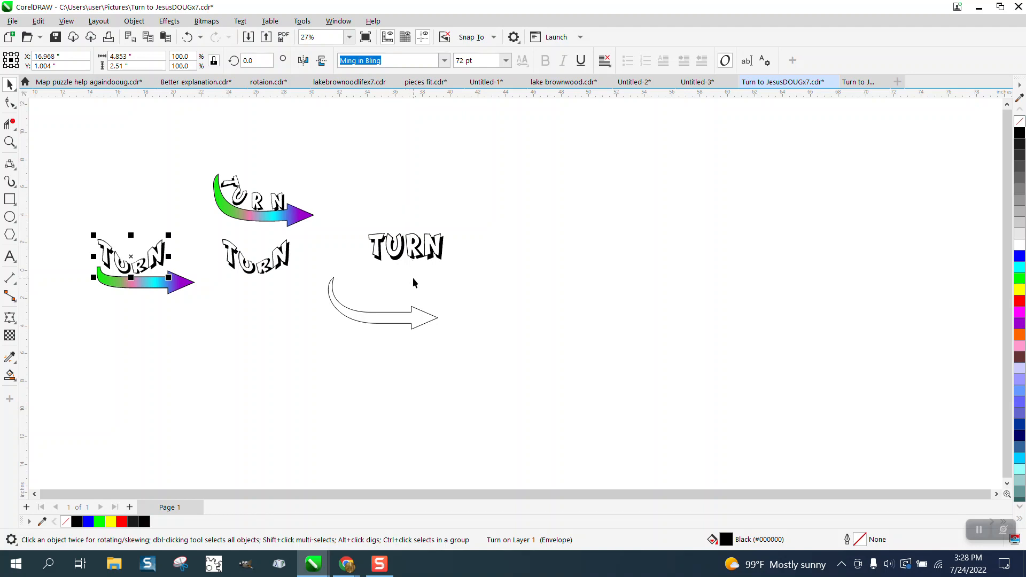
Duplicate the outlined arrow and move the copy 18 inches to the right.
{"action": "left_click", "coordinate": [418, 313]}
{"action": "key", "text": "KP_Add"}
{"action": "key", "text": "Right"}
{"action": "key", "text": "Right"}
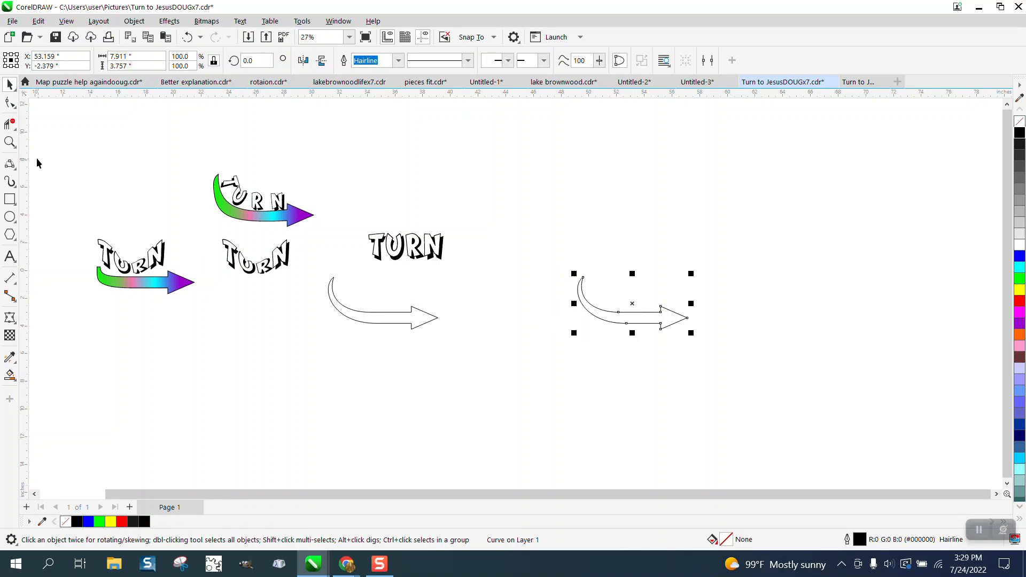
Break the copied arrow's outline apart at the node joining the upper shaft to the head and at the tail tip.
{"action": "left_click", "coordinate": [9, 141]}
{"action": "left_click_drag", "start_coordinate": [568, 279], "coordinate": [795, 385]}
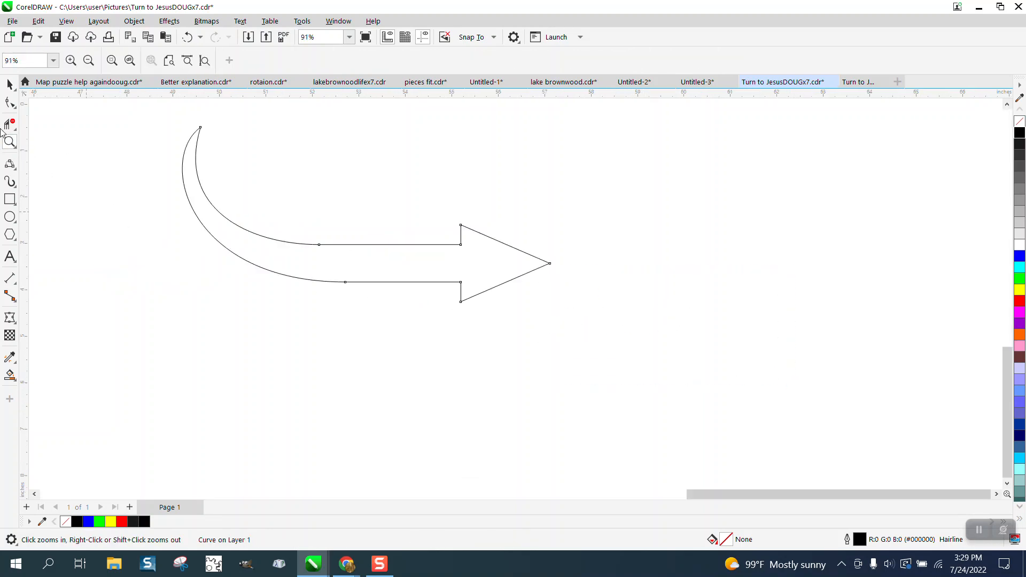
{"action": "left_click", "coordinate": [9, 101]}
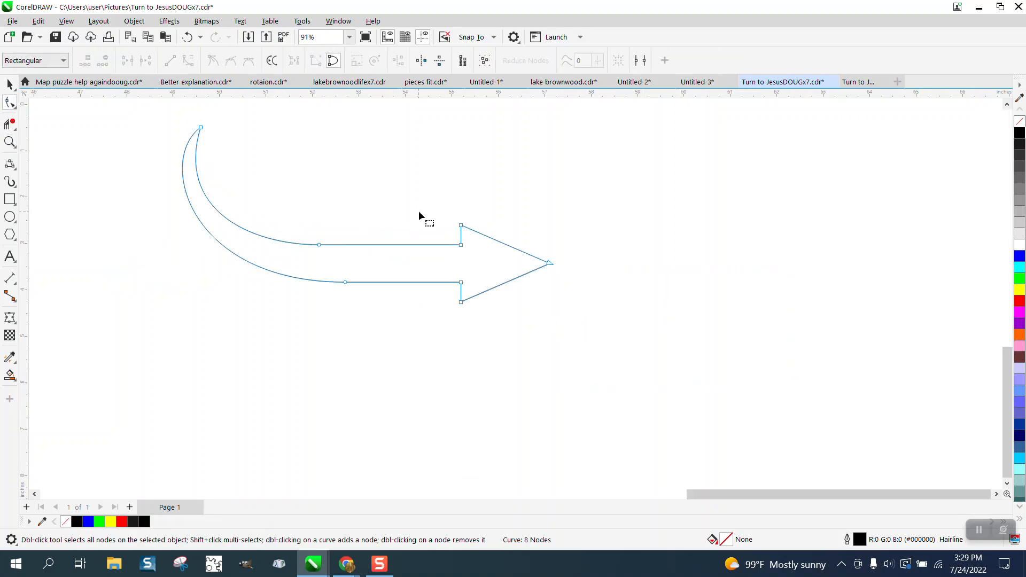
{"action": "left_click", "coordinate": [461, 244]}
{"action": "right_click", "coordinate": [461, 244]}
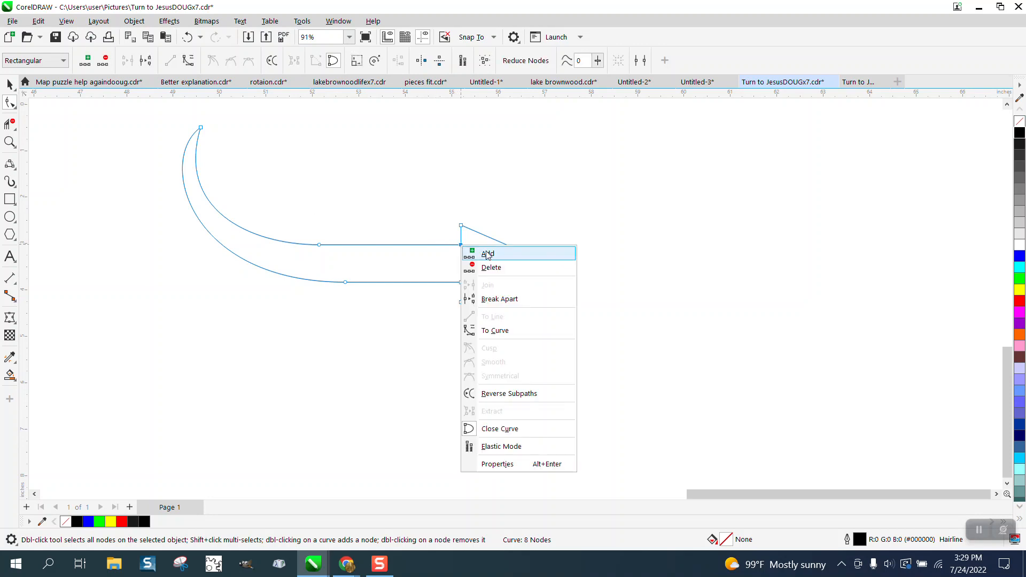
{"action": "left_click", "coordinate": [494, 298]}
{"action": "right_click", "coordinate": [201, 128]}
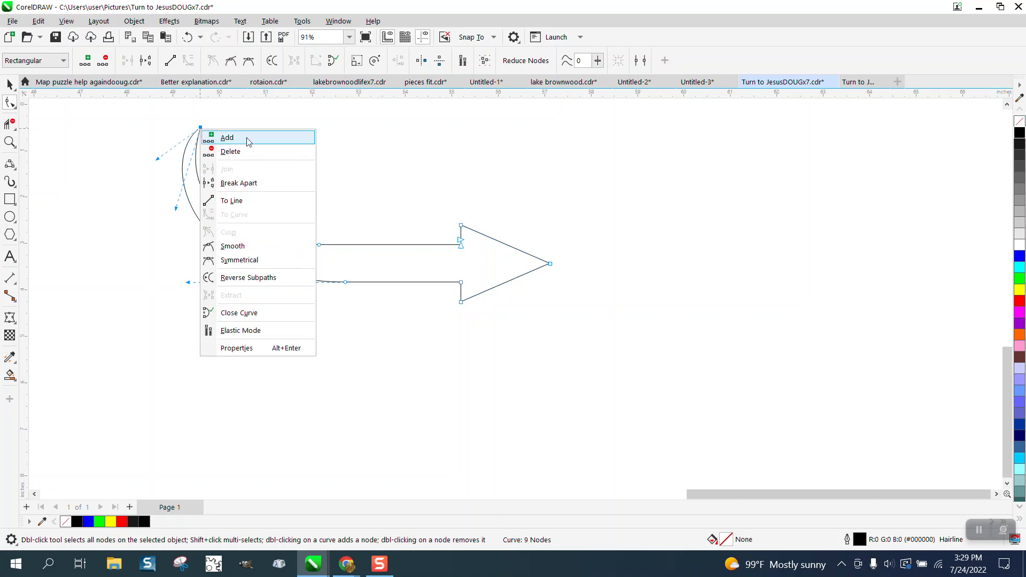
{"action": "left_click", "coordinate": [249, 183]}
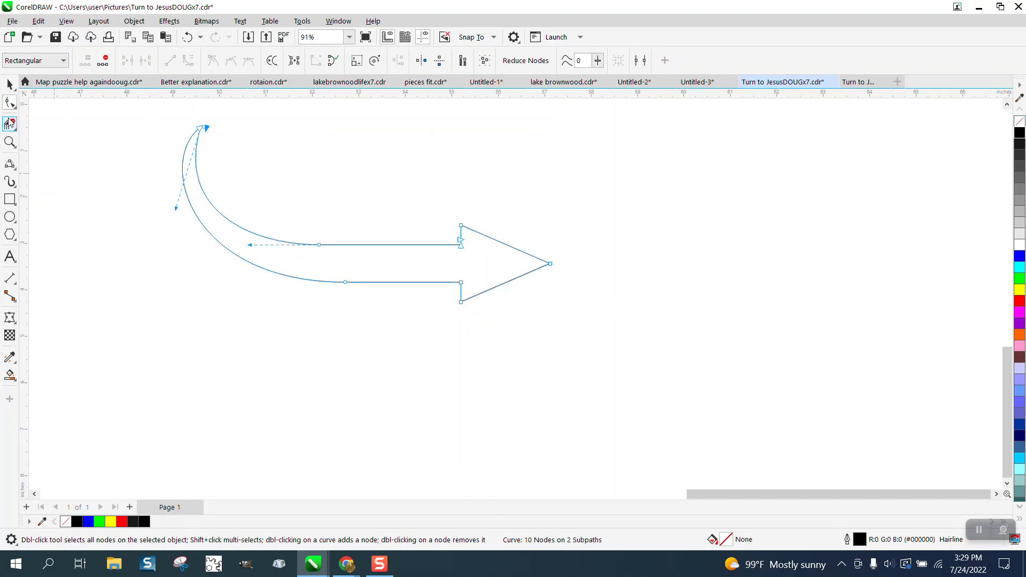
Delete the copied arrow's outer curve and head with Virtual Segment Delete, keeping only the inner upper curve.
{"action": "left_click", "coordinate": [9, 124]}
{"action": "left_click", "coordinate": [241, 264]}
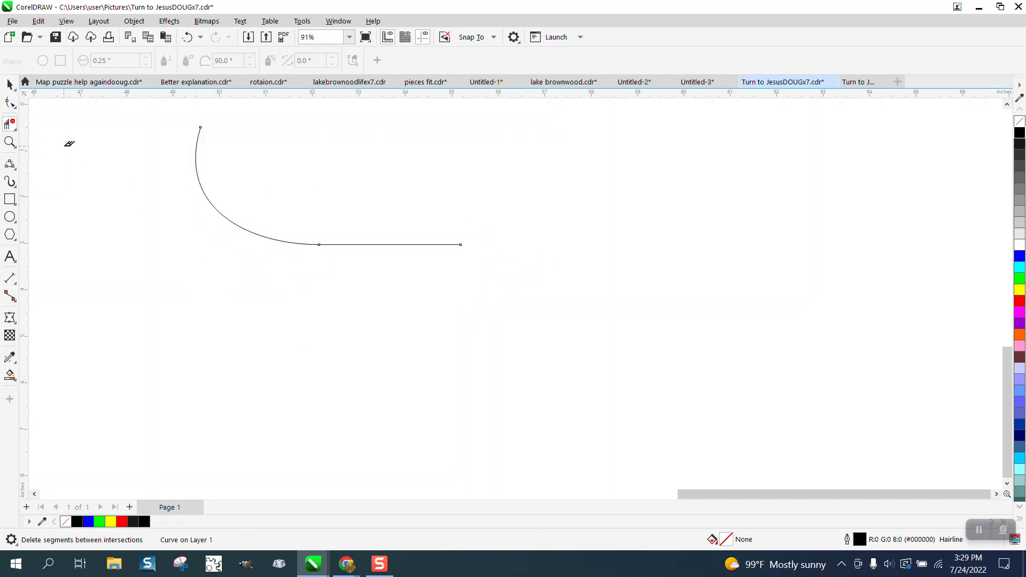
{"action": "left_click", "coordinate": [10, 84]}
Move the straight TURN text just above the isolated curve, centred at about X 53.4, Y -0.9 inches.
{"action": "scroll", "coordinate": [385, 336], "scroll_direction": "down", "scroll_amount": 4}
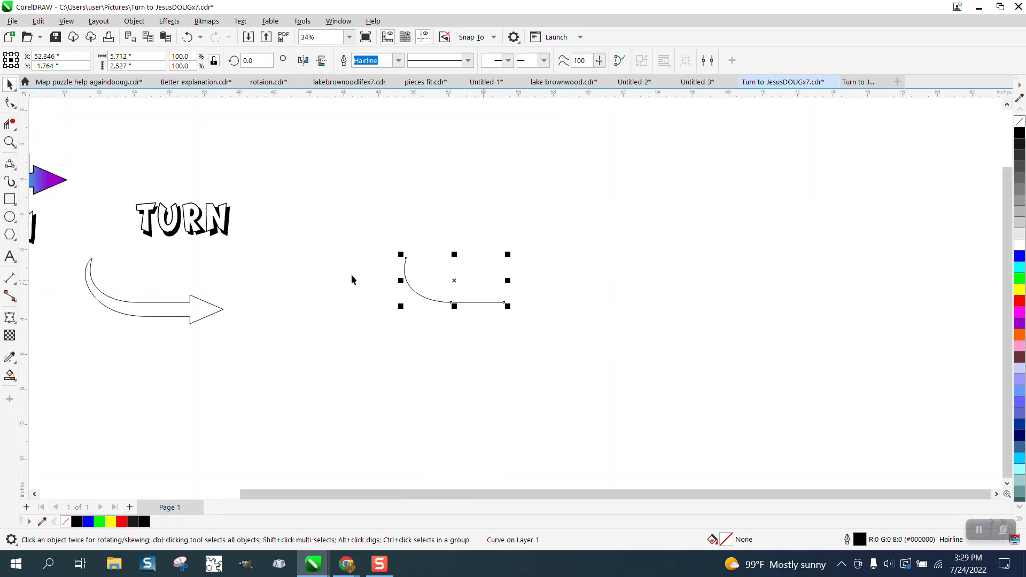
{"action": "left_click_drag", "start_coordinate": [195, 227], "coordinate": [485, 272]}
{"action": "left_click", "coordinate": [10, 141]}
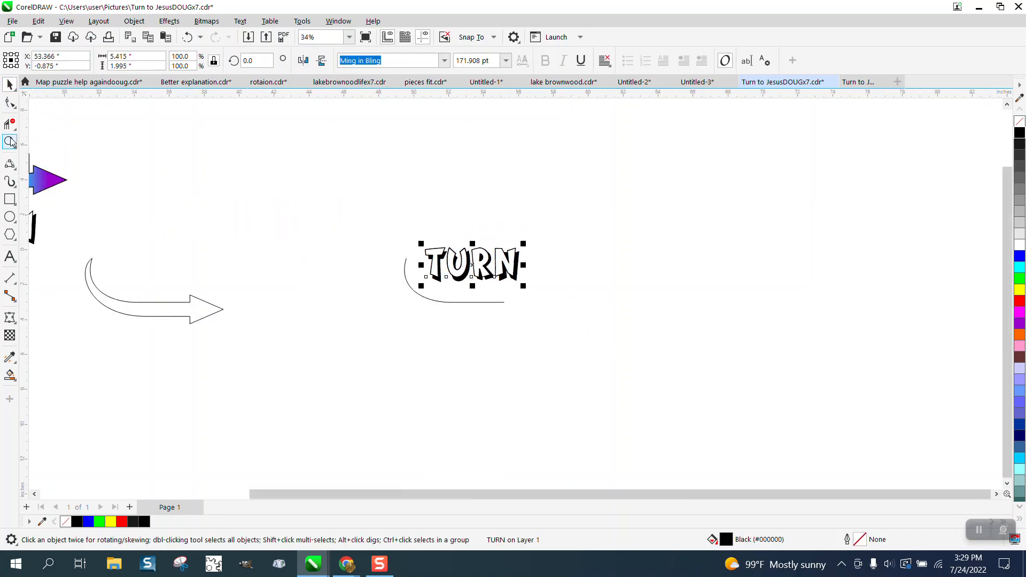
{"action": "left_click", "coordinate": [349, 208]}
{"action": "left_click", "coordinate": [10, 84]}
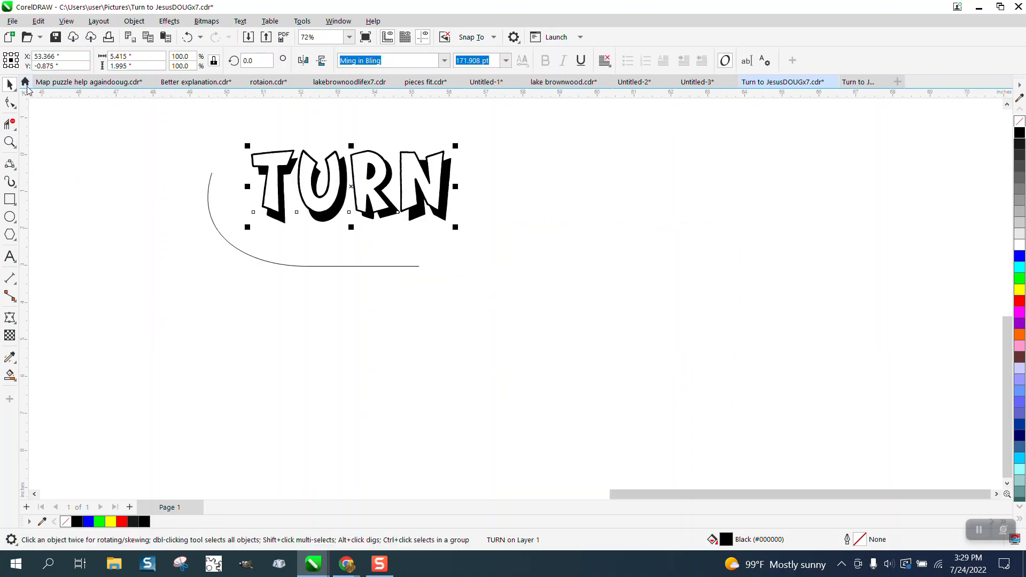
Fit the TURN text to the isolated curve, starting near its upper end with an offset of about 0.311 inches.
{"action": "left_click", "coordinate": [239, 21]}
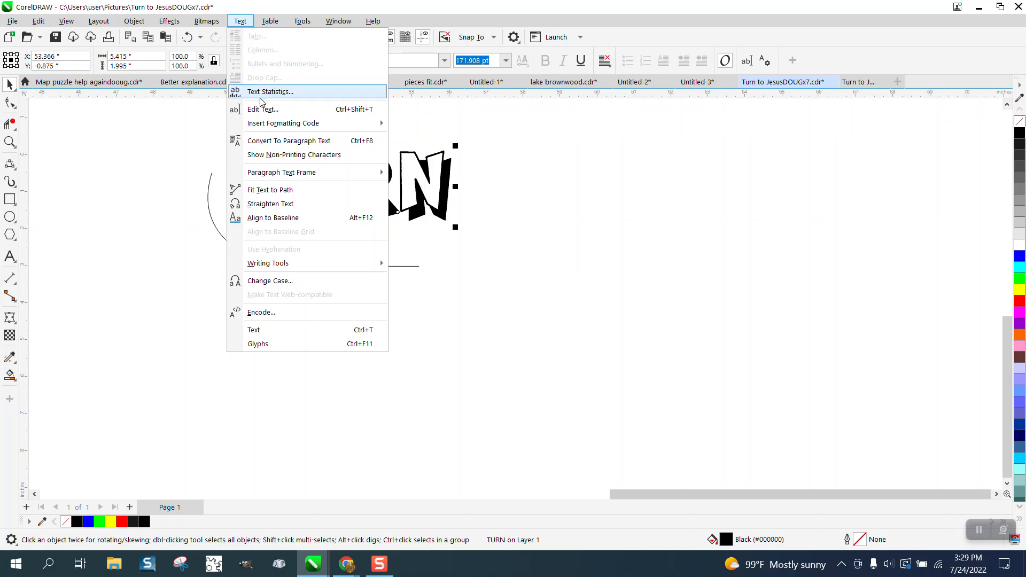
{"action": "mouse_move", "coordinate": [275, 123]}
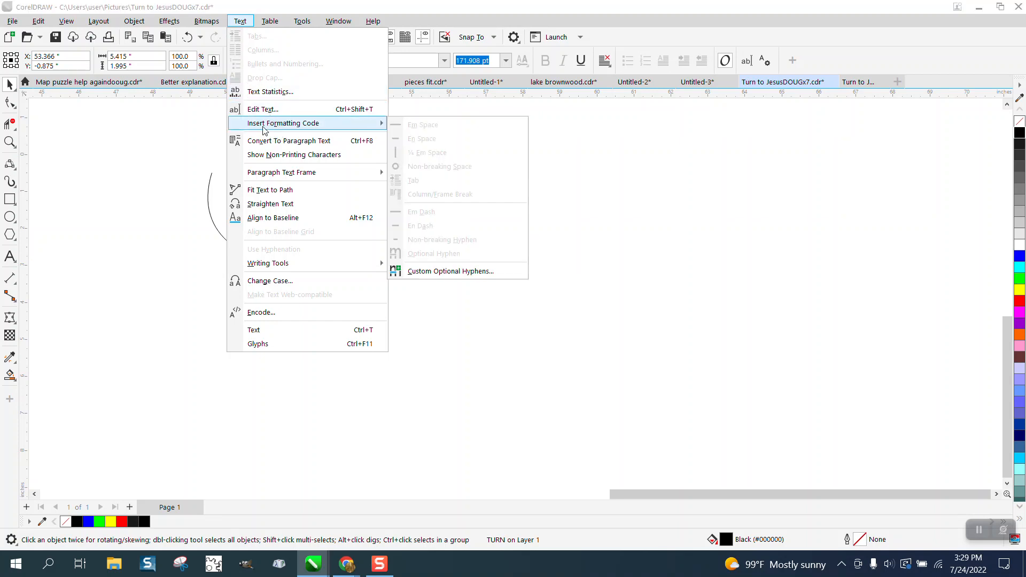
{"action": "left_click", "coordinate": [270, 190]}
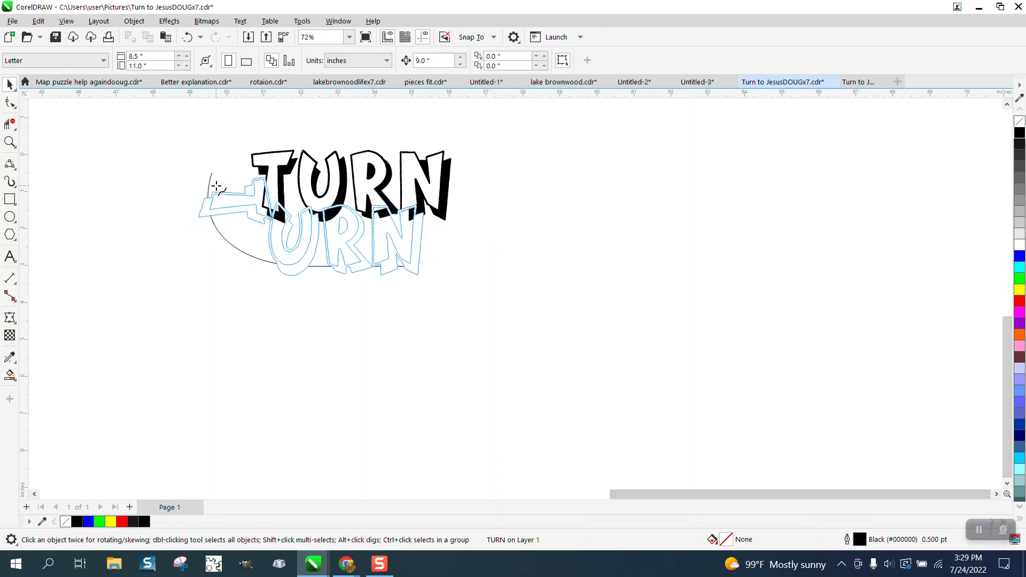
{"action": "left_click", "coordinate": [217, 191]}
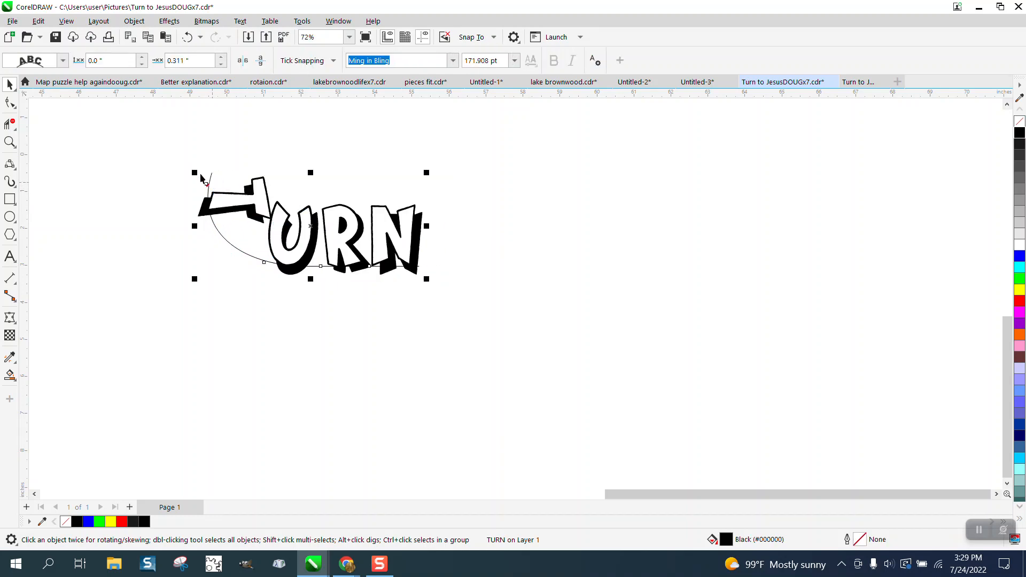
Slightly widen the letter spacing of the curved TURN text with the Shape tool.
{"action": "left_click", "coordinate": [15, 107]}
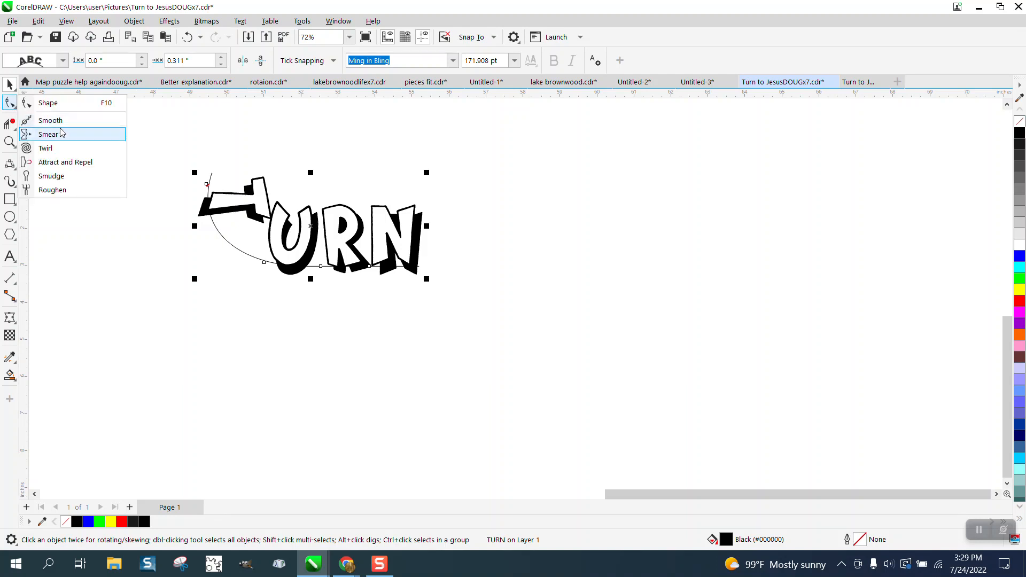
{"action": "left_click", "coordinate": [53, 104]}
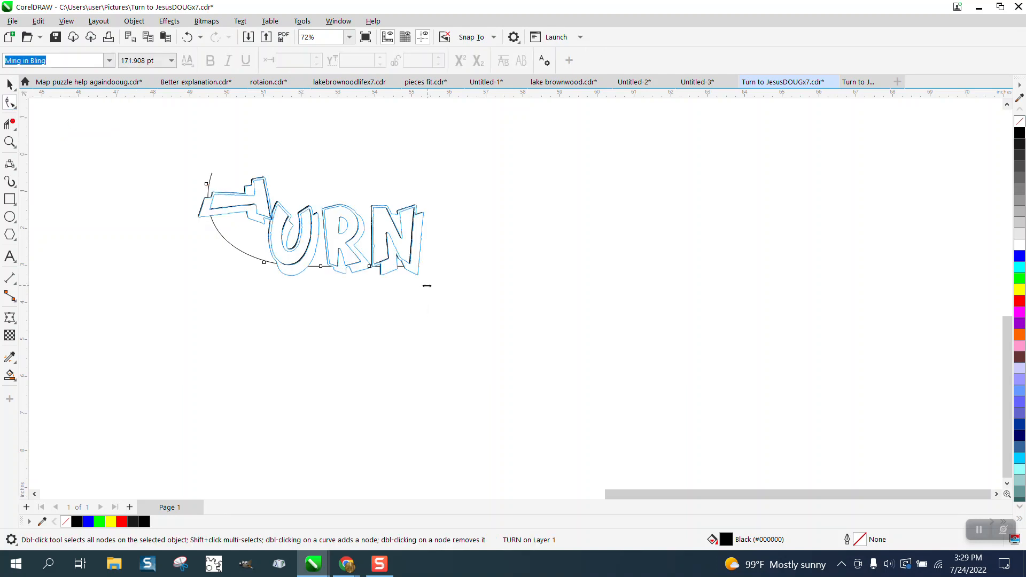
{"action": "left_click", "coordinate": [402, 285]}
{"action": "mouse_move", "coordinate": [433, 281]}
{"action": "left_mouse_down"}
{"action": "mouse_move", "coordinate": [398, 280]}
{"action": "mouse_move", "coordinate": [424, 284]}
{"action": "left_mouse_up"}
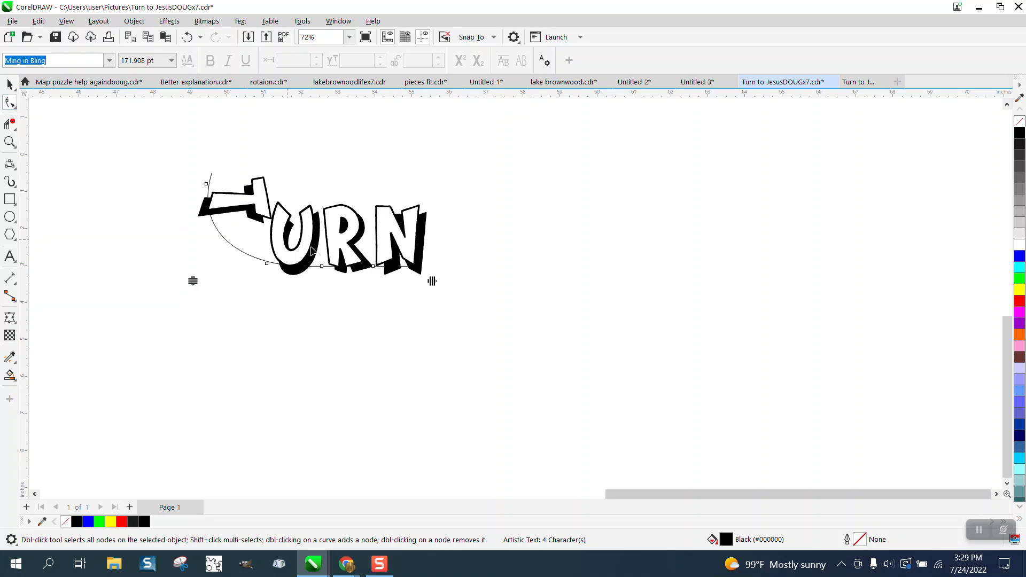
Reposition the U, R and N individually along the curve with the Shape tool, bringing them closer to the T.
{"action": "scroll", "coordinate": [497, 306], "scroll_direction": "down", "scroll_amount": 3}
{"action": "scroll", "coordinate": [472, 275], "scroll_direction": "down", "scroll_amount": 1}
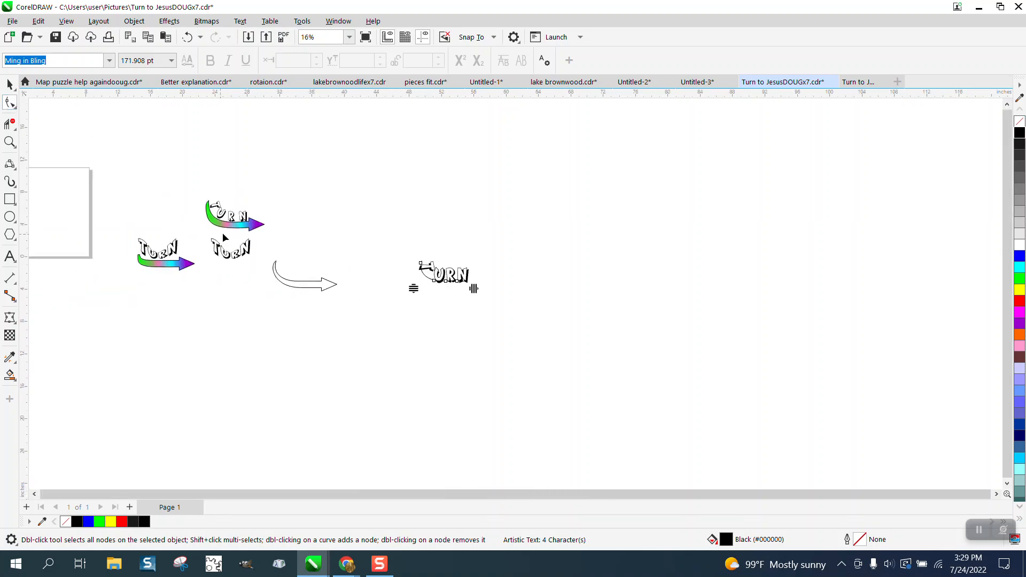
{"action": "left_click", "coordinate": [9, 141]}
{"action": "left_click_drag", "start_coordinate": [403, 251], "coordinate": [557, 336]}
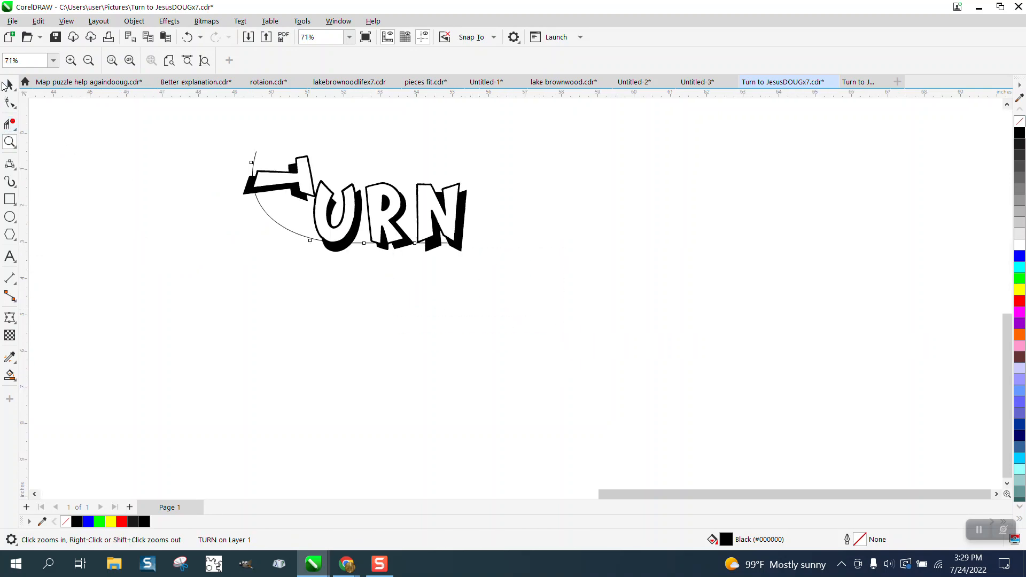
{"action": "left_click", "coordinate": [10, 102]}
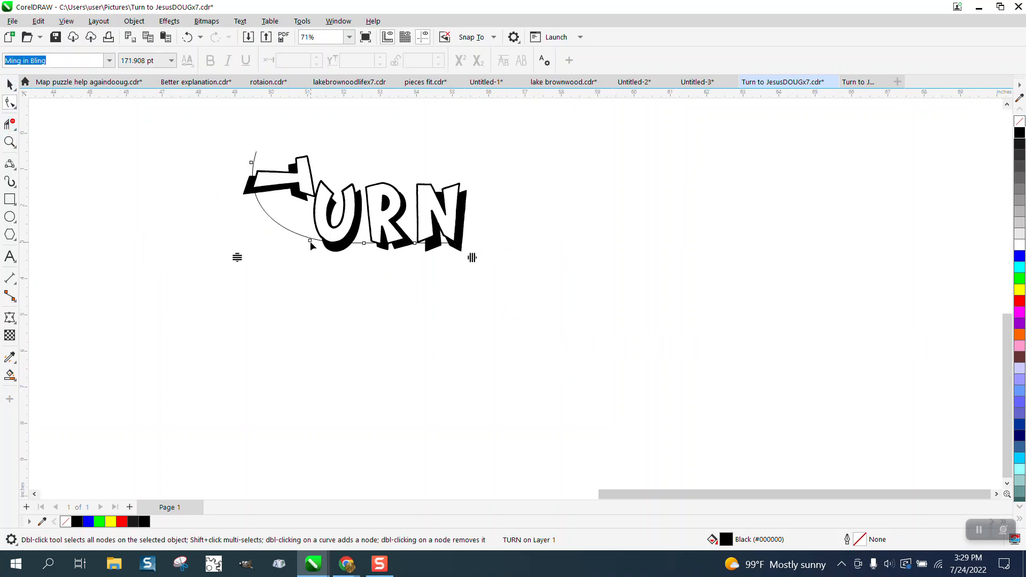
{"action": "left_click", "coordinate": [311, 241]}
{"action": "left_click_drag", "start_coordinate": [310, 242], "coordinate": [292, 231]}
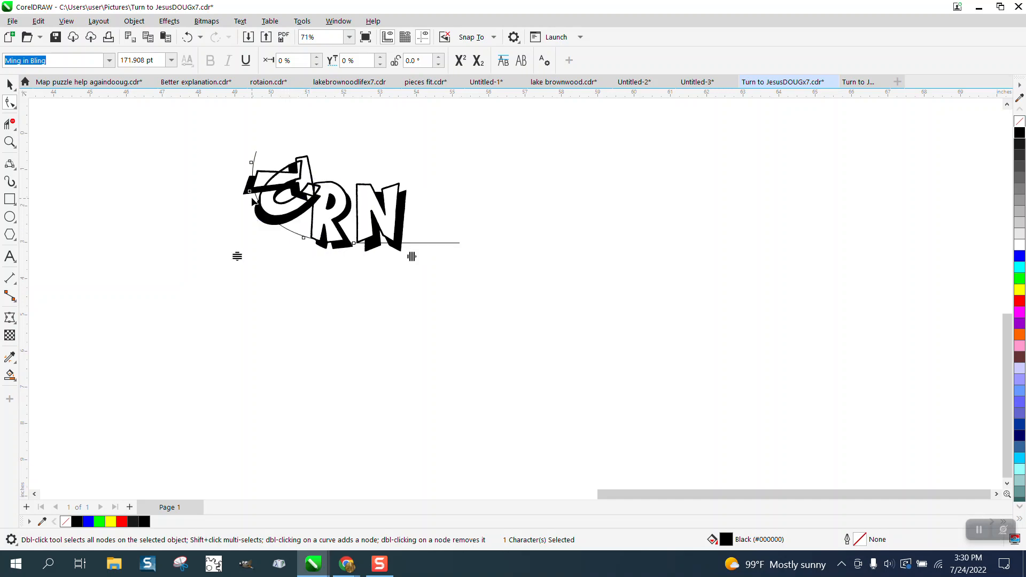
{"action": "left_click_drag", "start_coordinate": [249, 195], "coordinate": [406, 257]}
{"action": "left_click_drag", "start_coordinate": [325, 243], "coordinate": [346, 247]}
{"action": "left_click_drag", "start_coordinate": [268, 221], "coordinate": [285, 231]}
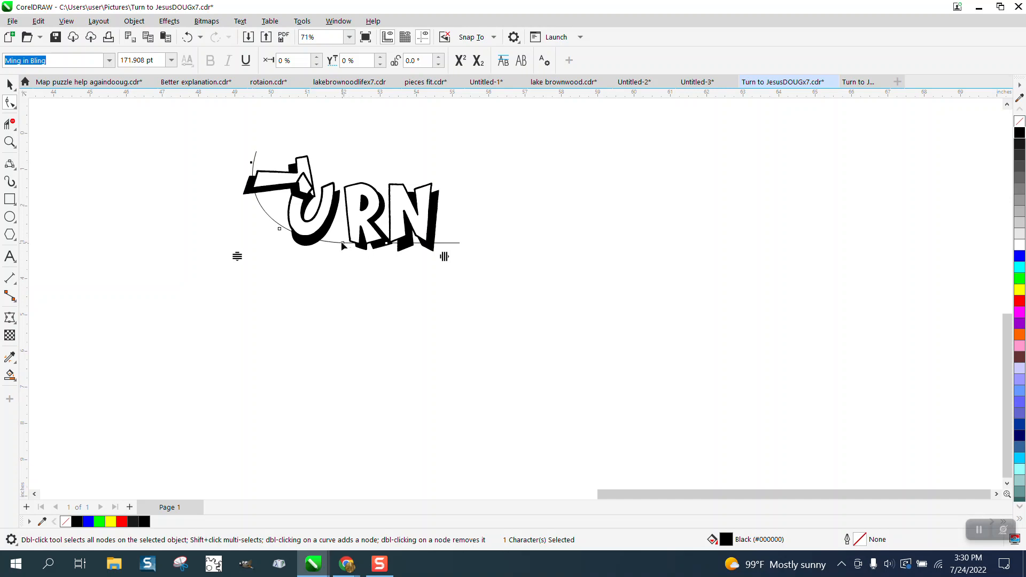
{"action": "left_click_drag", "start_coordinate": [342, 243], "coordinate": [339, 243]}
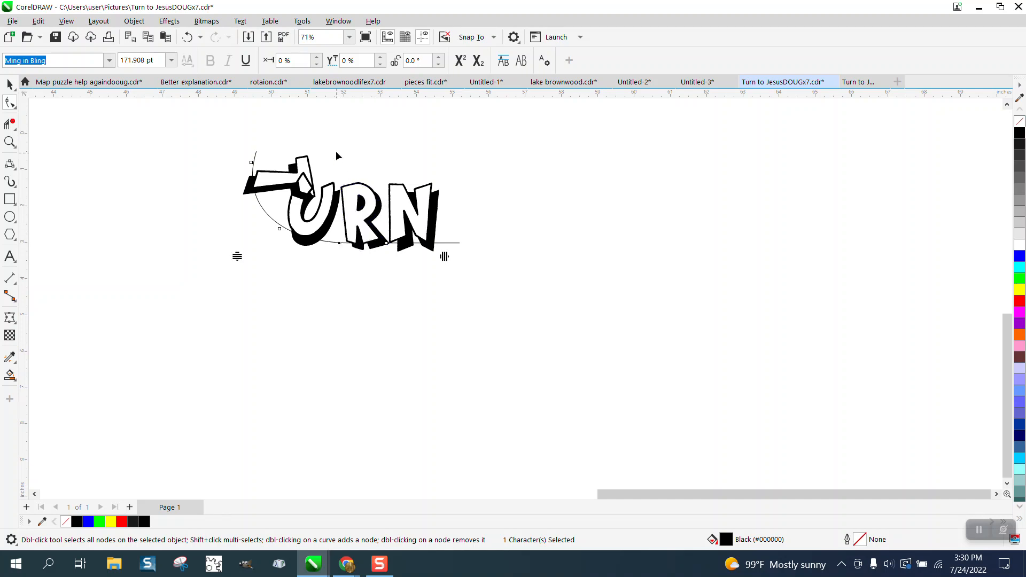
Select the TURN text together with its curve and break the text apart from the path.
{"action": "key", "text": "space"}
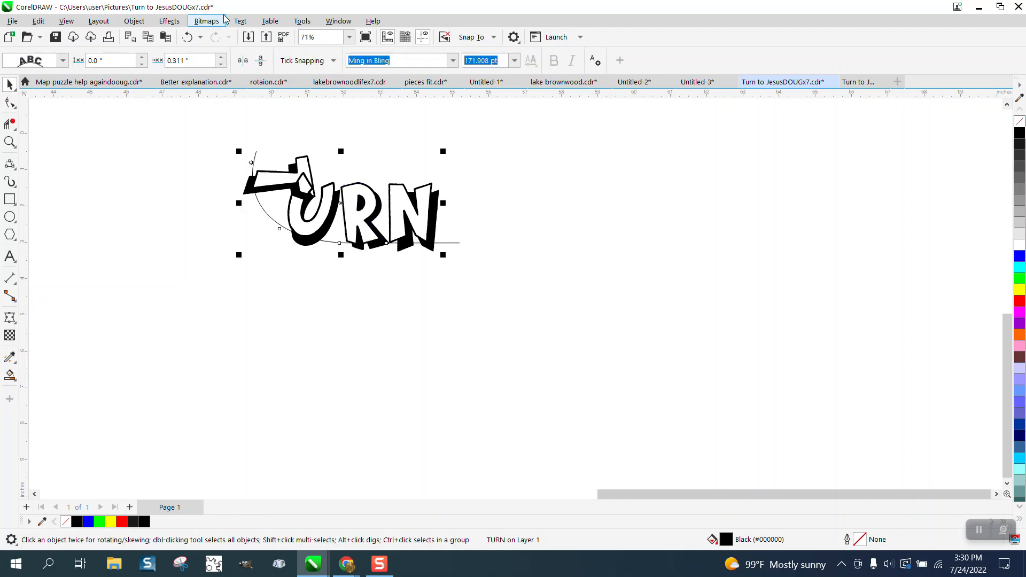
{"action": "left_click", "coordinate": [240, 22]}
{"action": "mouse_move", "coordinate": [271, 173]}
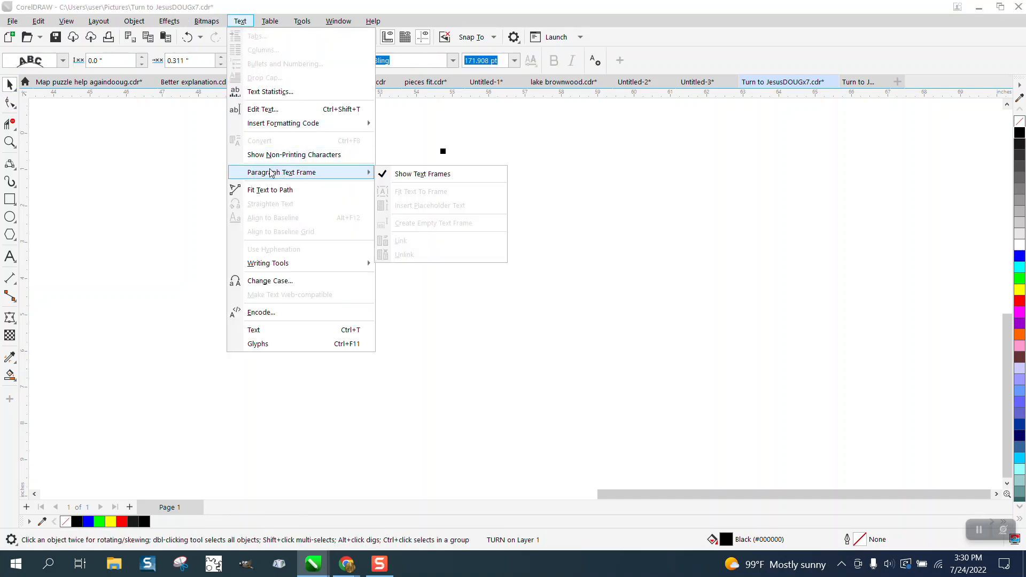
{"action": "mouse_move", "coordinate": [134, 24]}
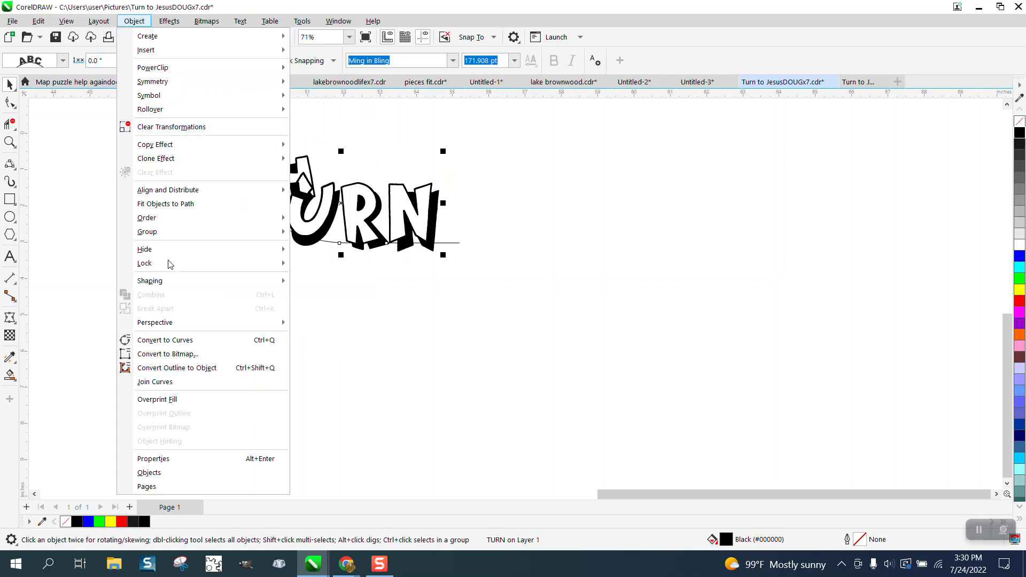
{"action": "mouse_move", "coordinate": [172, 279]}
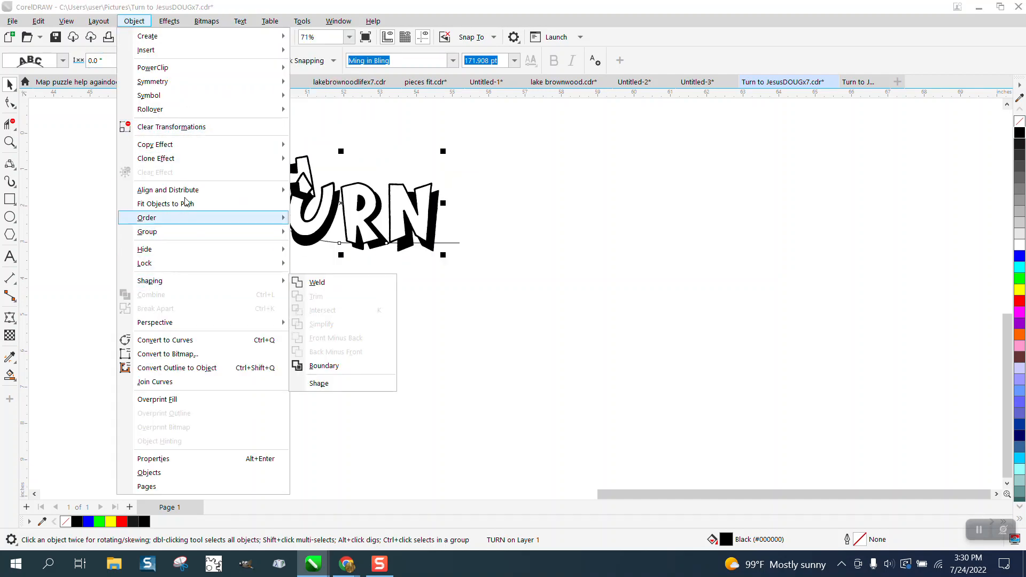
{"action": "left_click", "coordinate": [7, 85]}
{"action": "left_click_drag", "start_coordinate": [217, 140], "coordinate": [482, 274]}
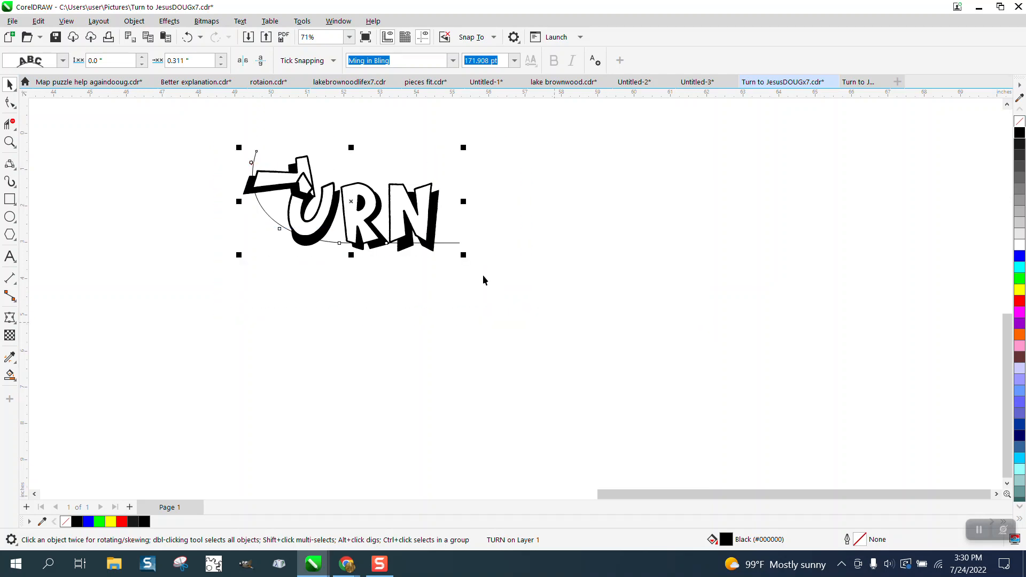
{"action": "left_click", "coordinate": [134, 21]}
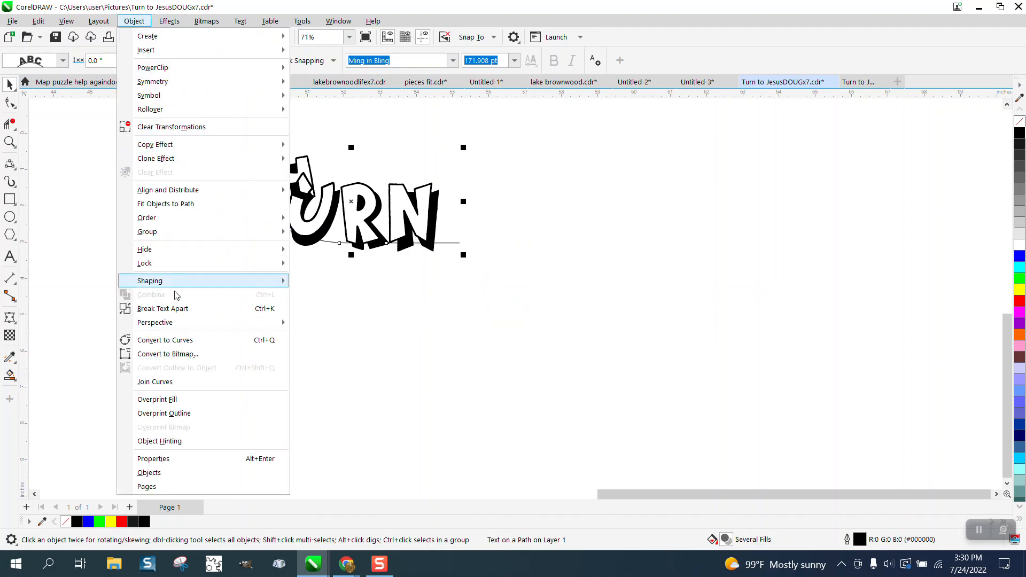
{"action": "left_click", "coordinate": [183, 308]}
{"action": "left_click", "coordinate": [260, 185]}
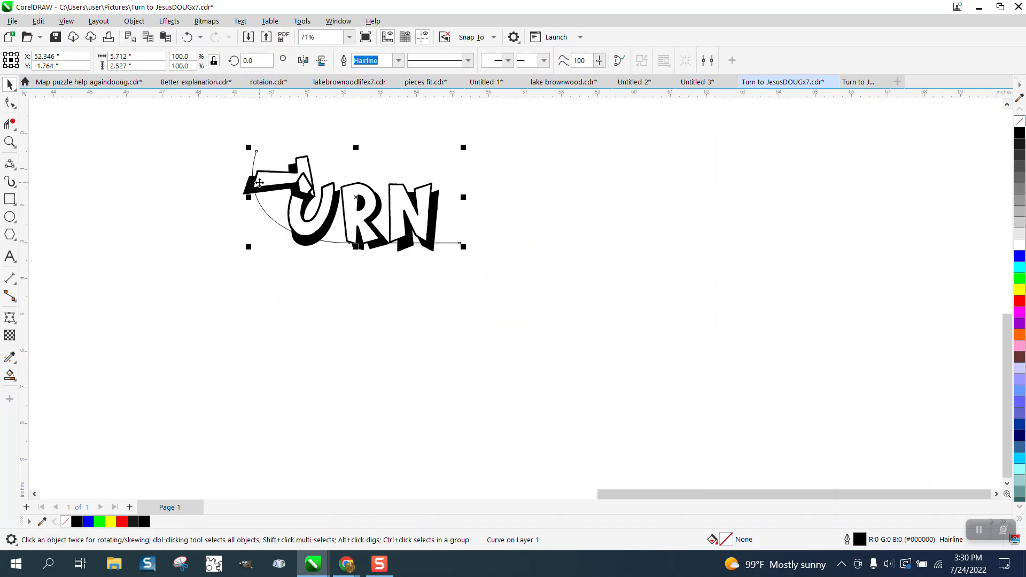
Select only the TURN text and move it 9 inches to the right, away from the curve.
{"action": "left_click", "coordinate": [134, 22]}
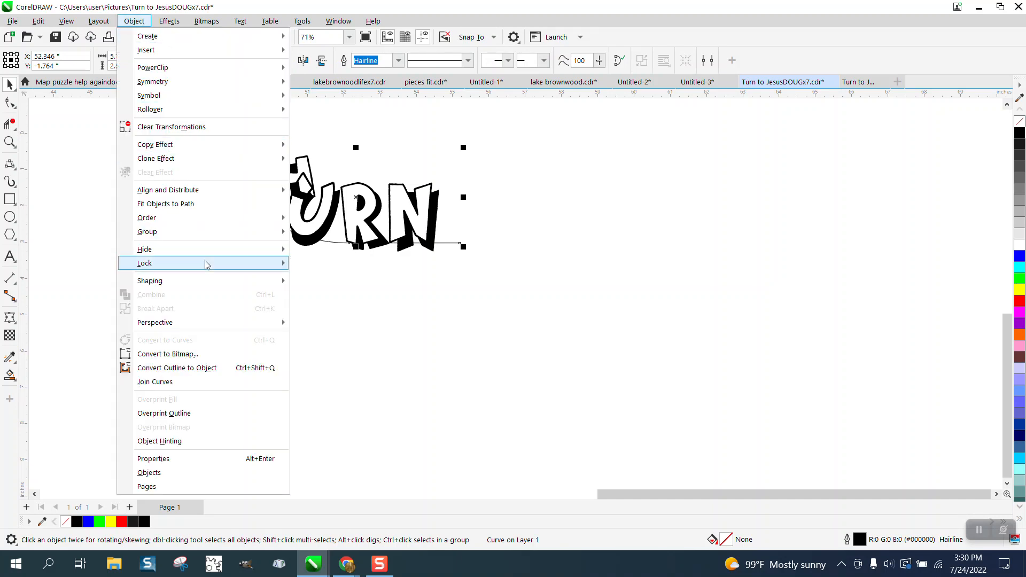
{"action": "left_click", "coordinate": [514, 337]}
{"action": "left_click", "coordinate": [502, 207]}
{"action": "left_click", "coordinate": [311, 176]}
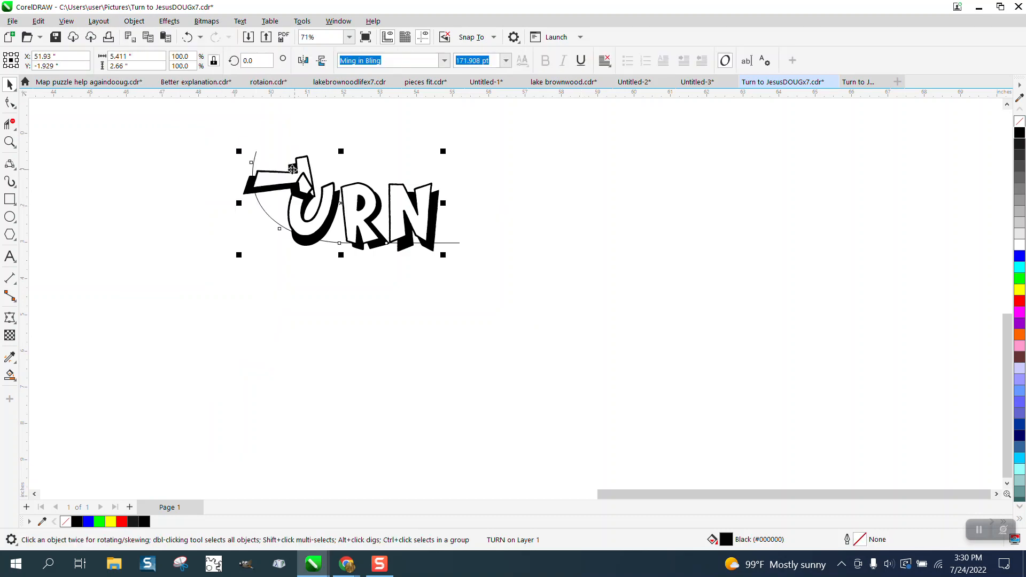
{"action": "key", "text": "Right"}
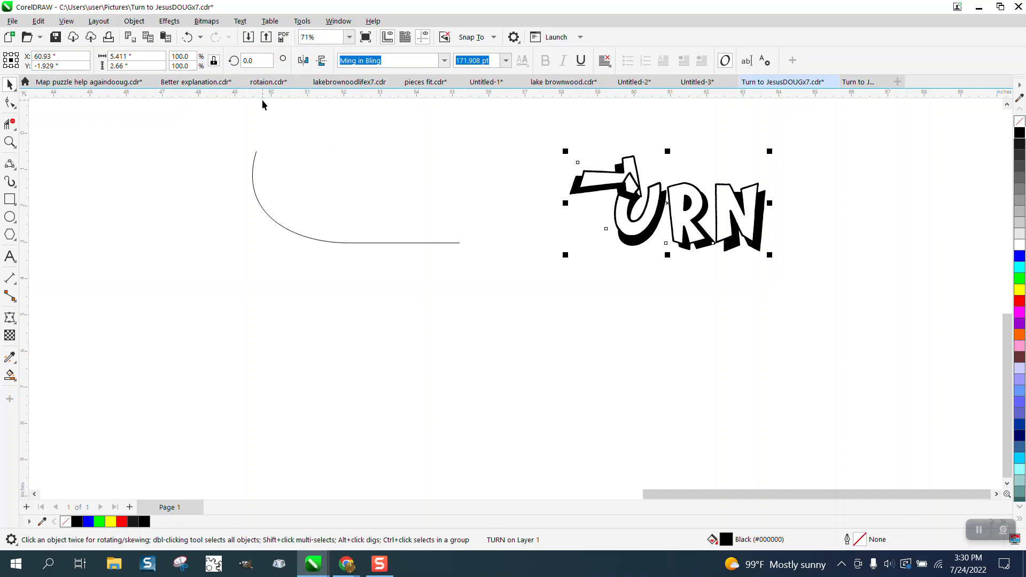
Break the TURN text into separate letters and move all four letters 9 inches left, back onto the curve.
{"action": "key", "text": "ctrl+k"}
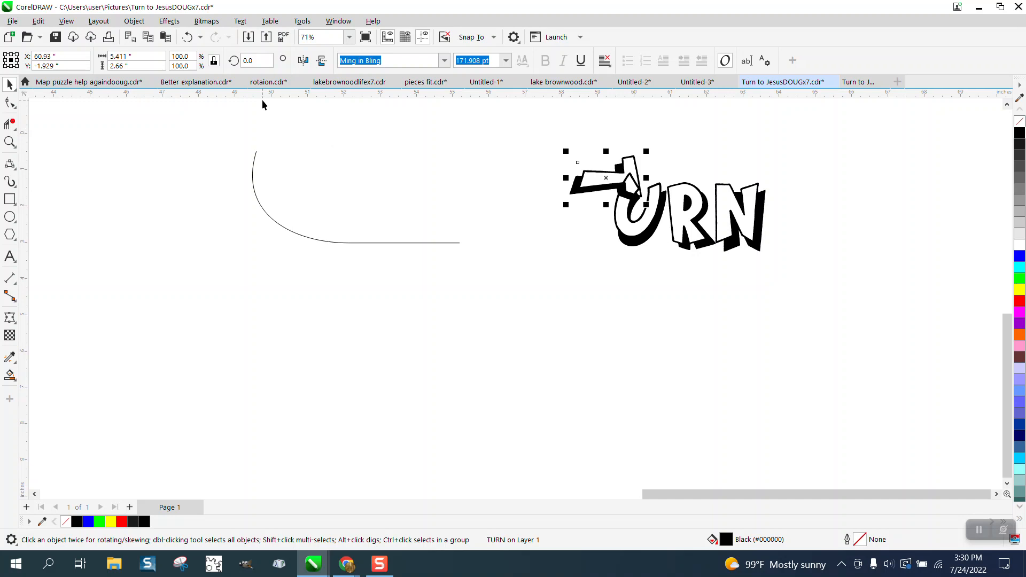
{"action": "left_click_drag", "start_coordinate": [517, 128], "coordinate": [851, 305]}
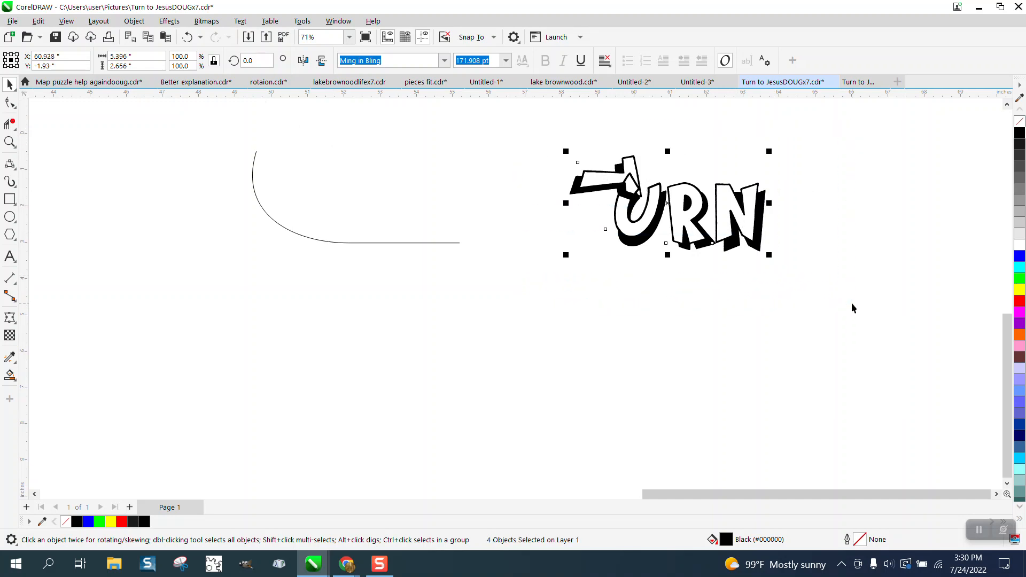
{"action": "key", "text": "Left"}
{"action": "left_click", "coordinate": [597, 169]}
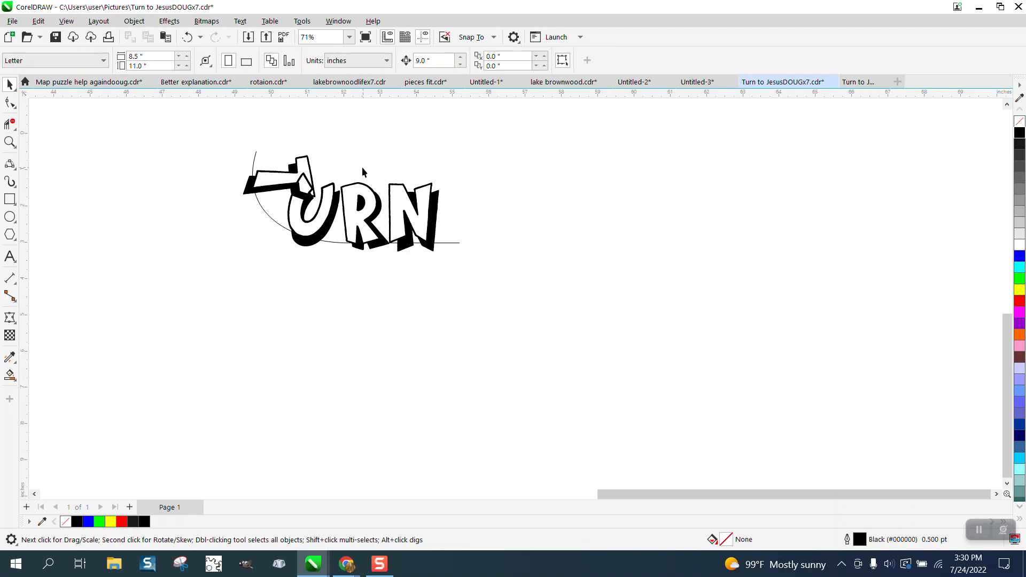
Rotate the letter T about 35 degrees counterclockwise and move it slightly up, centred at about X 50.4, Y -1.0 inches.
{"action": "left_click", "coordinate": [274, 178]}
{"action": "left_click", "coordinate": [253, 197]}
{"action": "left_click", "coordinate": [252, 195]}
{"action": "left_click", "coordinate": [251, 192]}
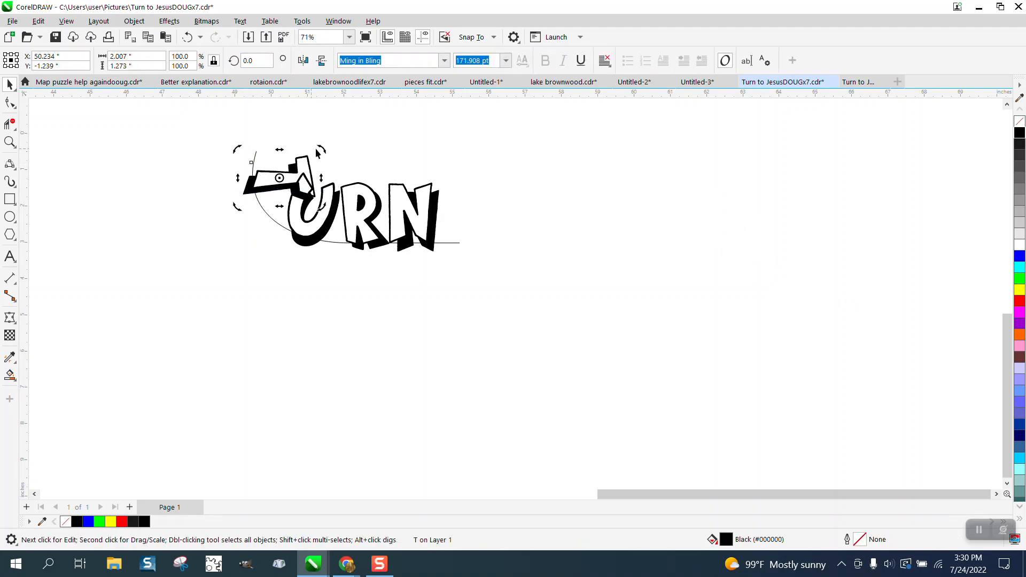
{"action": "left_click_drag", "start_coordinate": [317, 153], "coordinate": [300, 122]}
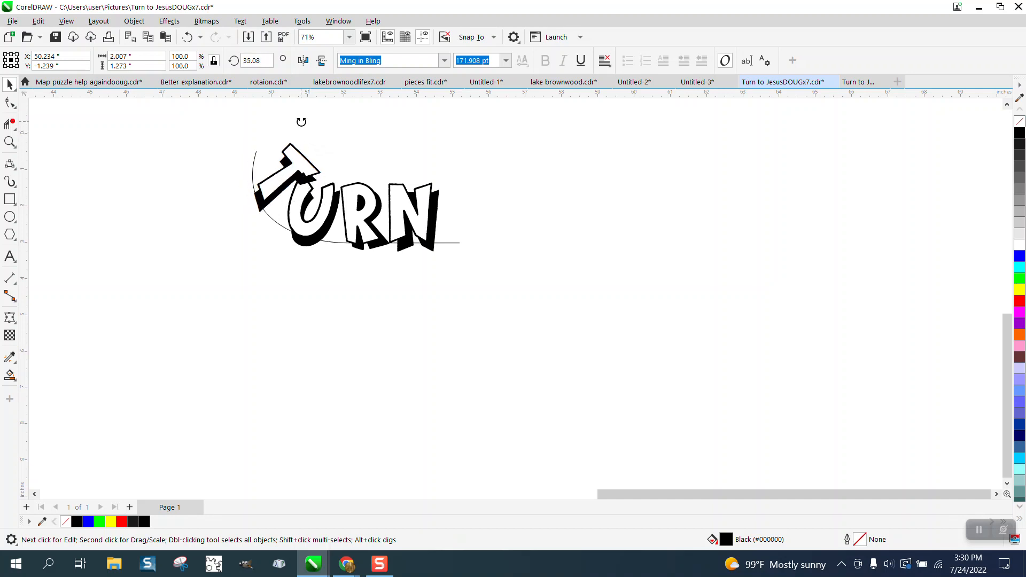
{"action": "left_click", "coordinate": [291, 177]}
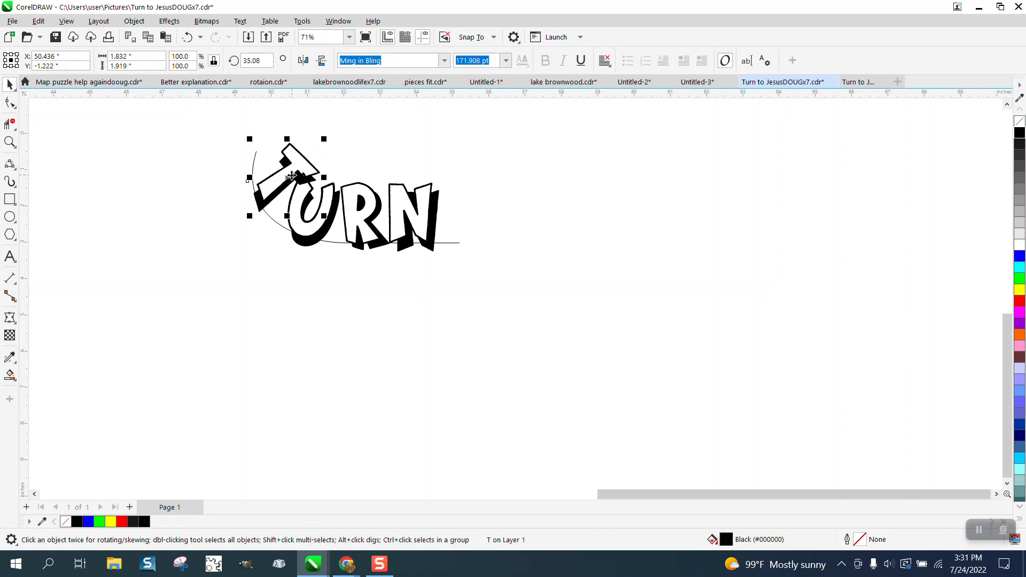
{"action": "left_click_drag", "start_coordinate": [292, 176], "coordinate": [287, 172]}
{"action": "left_click", "coordinate": [287, 171]}
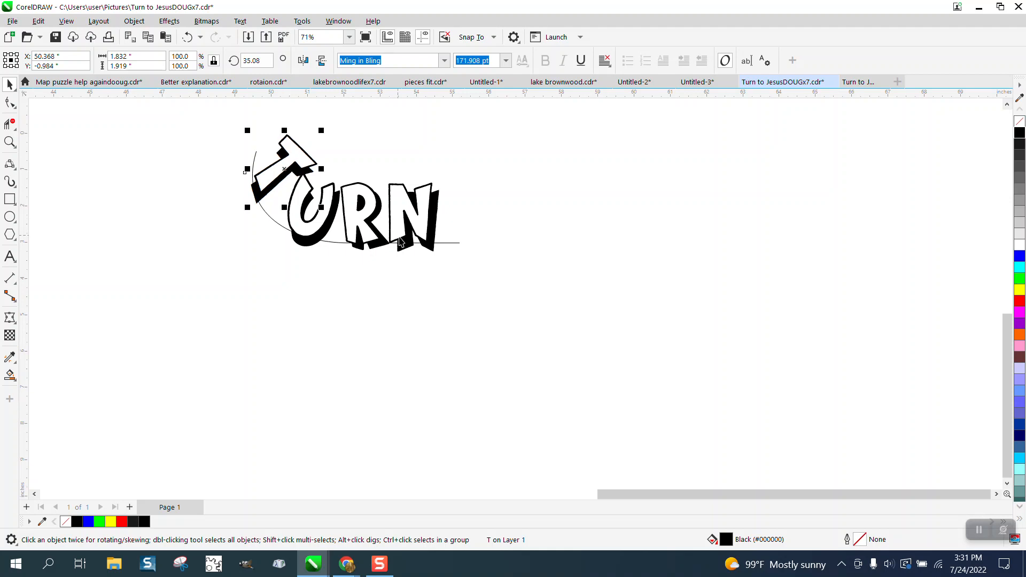
Space out the N, R and U along the curve, shifting the N and R right and centring the U at about X 51.3, Y -2.1 inches.
{"action": "scroll", "coordinate": [448, 280], "scroll_direction": "down", "scroll_amount": 1}
{"action": "left_click", "coordinate": [422, 239]}
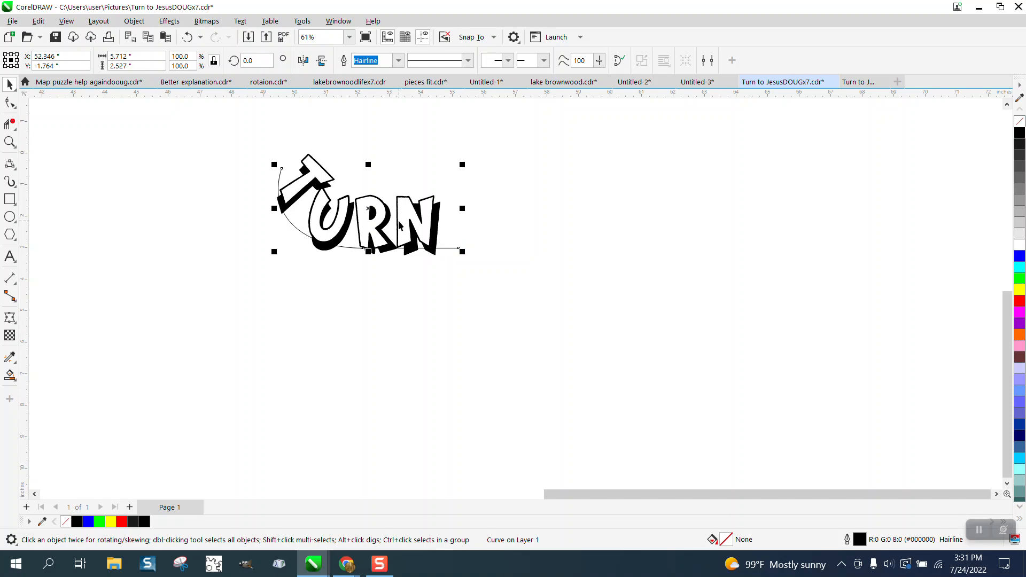
{"action": "left_click", "coordinate": [440, 224]}
{"action": "left_click", "coordinate": [435, 226]}
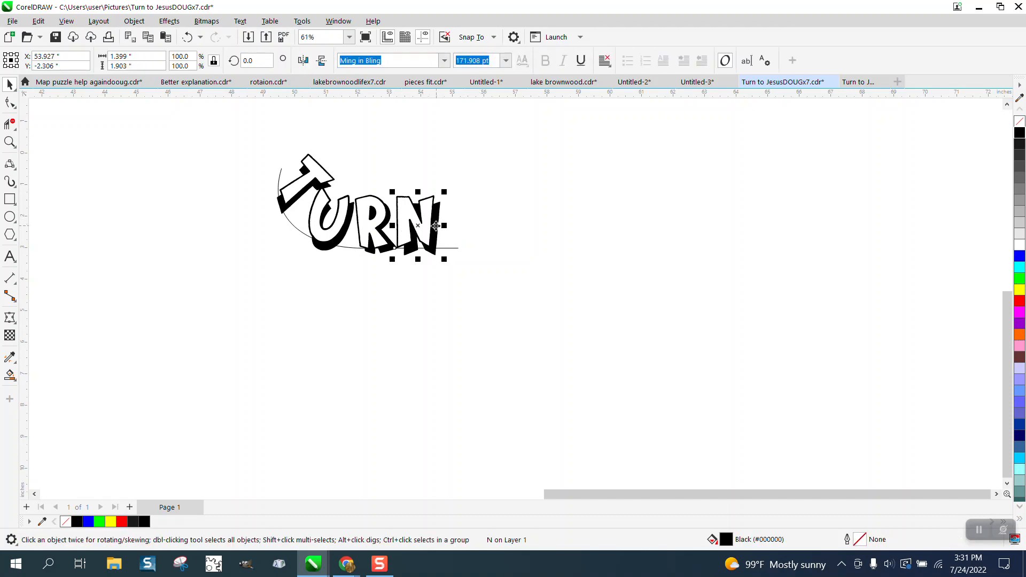
{"action": "left_click_drag", "start_coordinate": [419, 225], "coordinate": [336, 221]}
{"action": "left_click", "coordinate": [381, 221]}
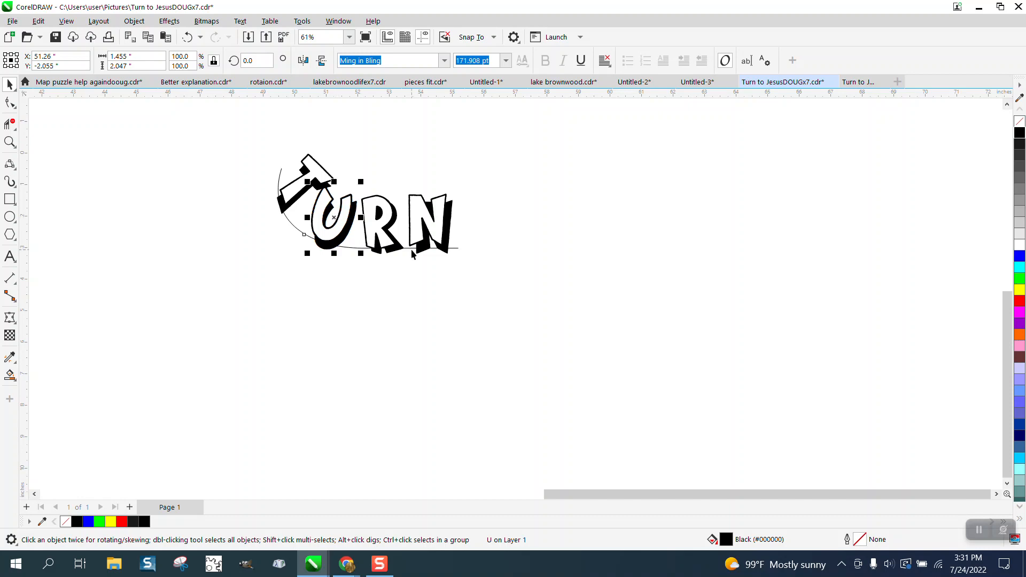
Move the guide curve 9 inches to the right, away from the TURN letters.
{"action": "left_click", "coordinate": [406, 453]}
{"action": "scroll", "coordinate": [448, 427], "scroll_direction": "down", "scroll_amount": 5}
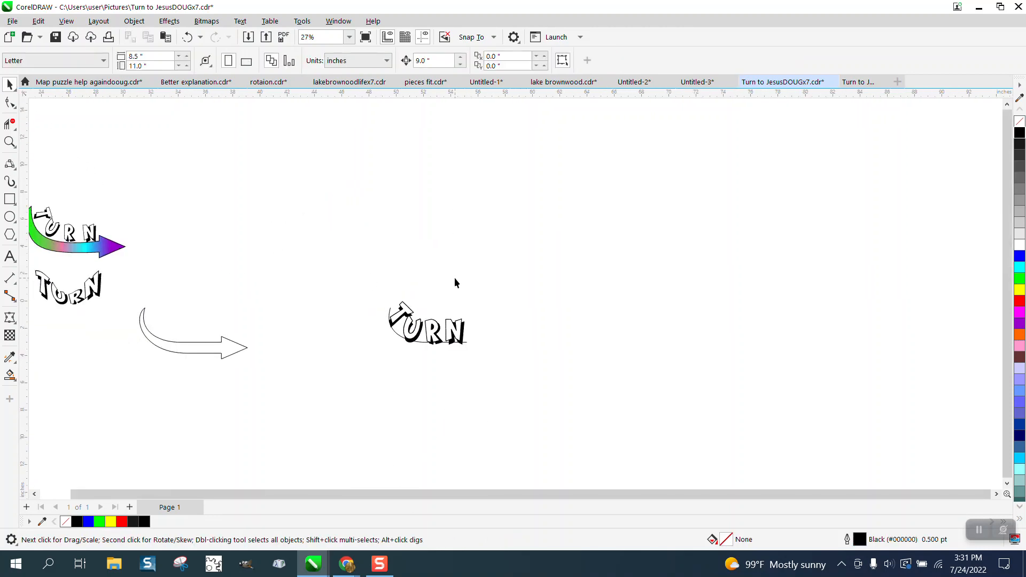
{"action": "left_click", "coordinate": [390, 310]}
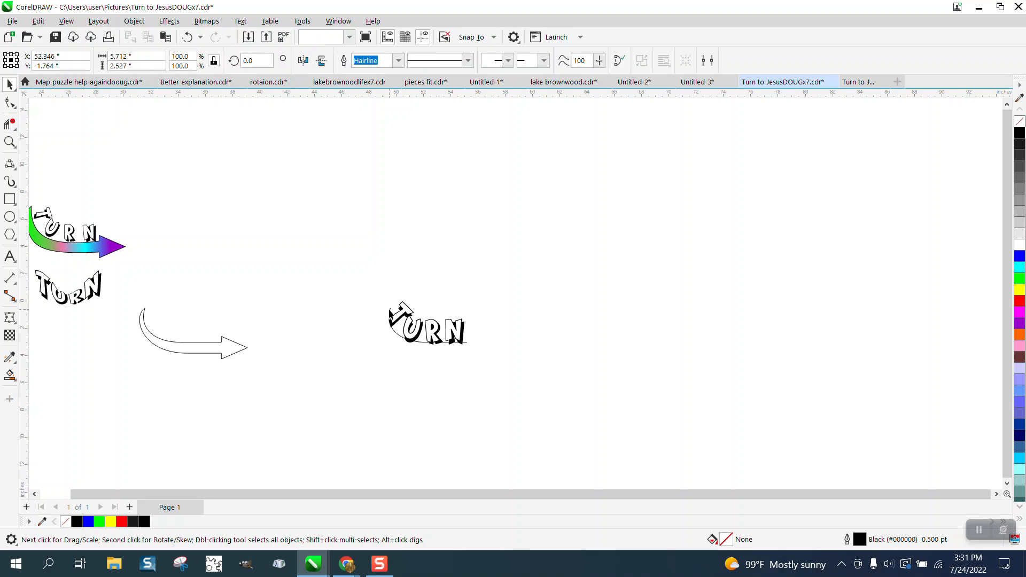
{"action": "key", "text": "Right"}
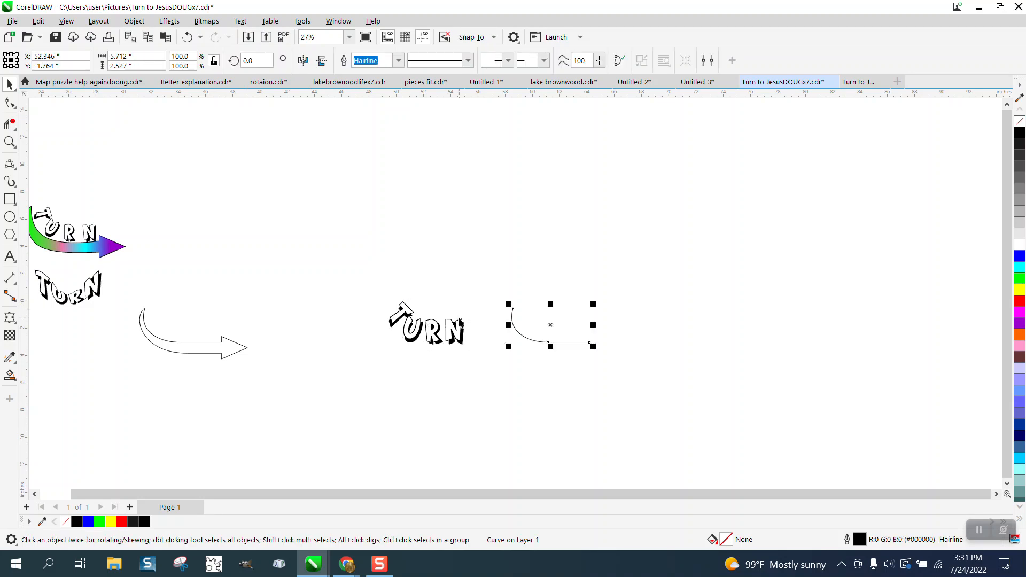
{"action": "key", "text": "Page_Down"}
{"action": "left_click", "coordinate": [607, 375]}
Select the four separate TURN letters and move them 18 inches left onto the unfilled arrow outline.
{"action": "left_click_drag", "start_coordinate": [362, 276], "coordinate": [481, 369]}
{"action": "key", "text": "Left"}
{"action": "key", "text": "Left"}
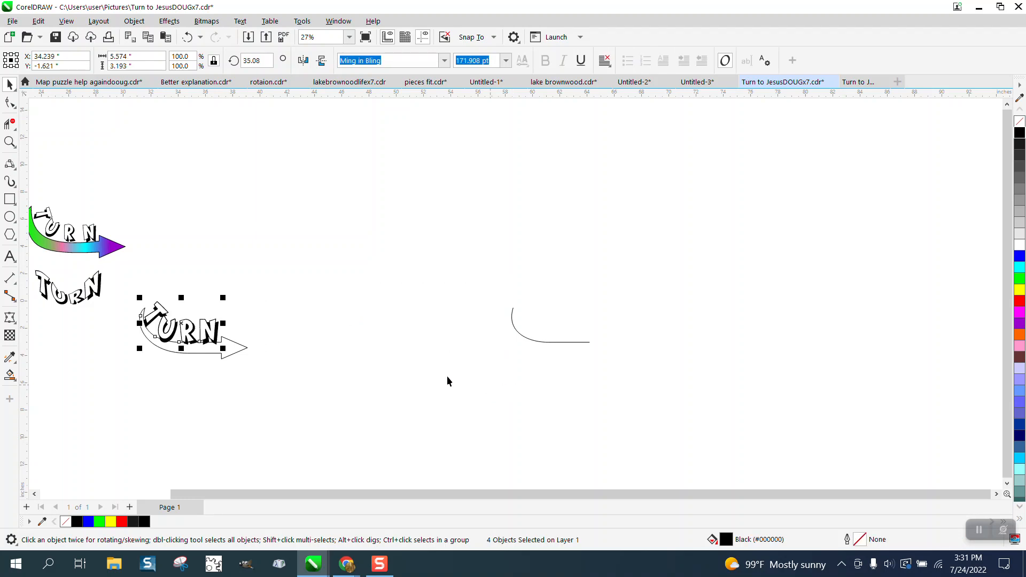
{"action": "left_click", "coordinate": [10, 141]}
{"action": "left_click_drag", "start_coordinate": [126, 275], "coordinate": [376, 423]}
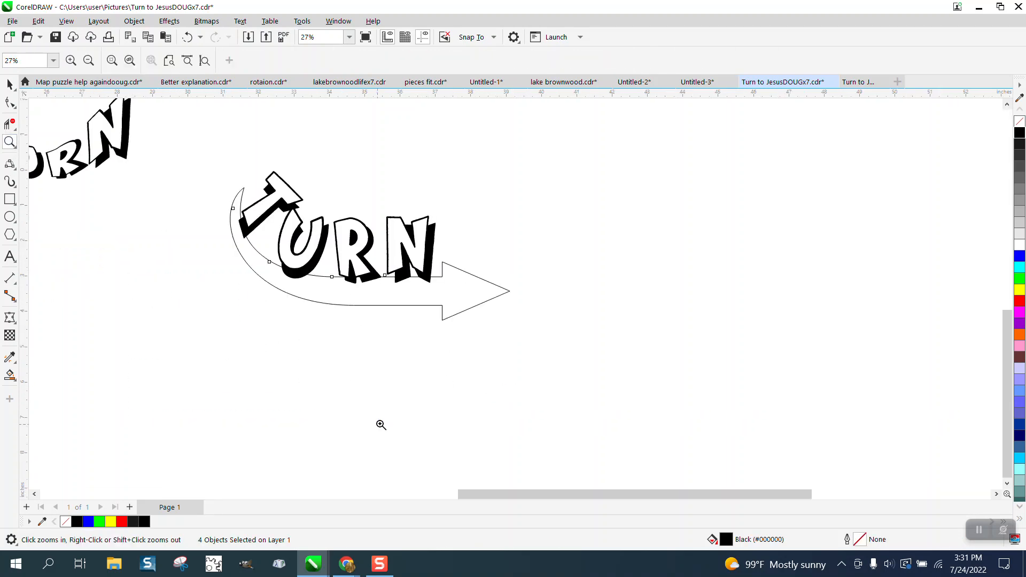
{"action": "left_click", "coordinate": [9, 84]}
{"action": "left_click", "coordinate": [484, 213]}
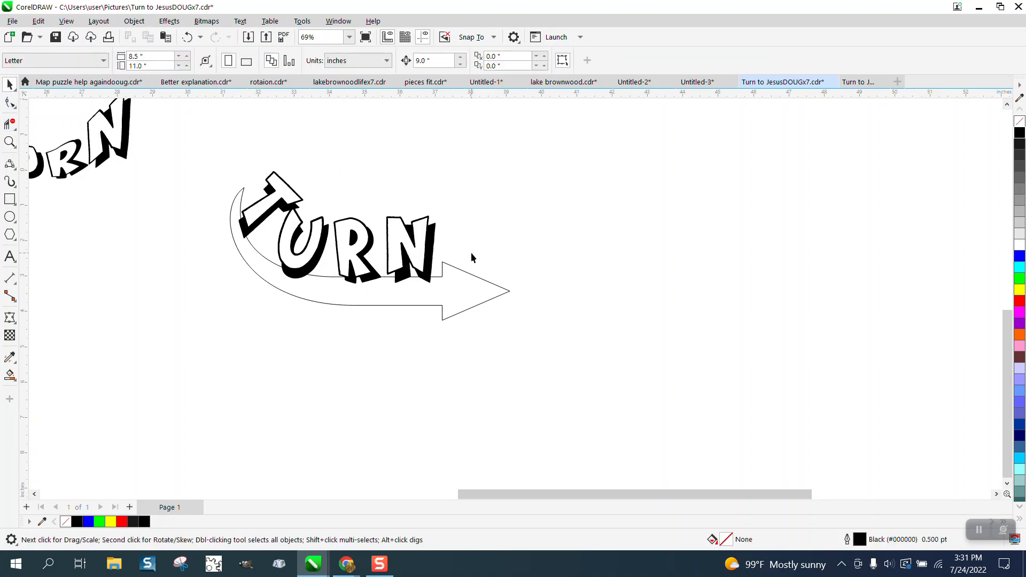
Set the nudge distance to 0.1 inch and shift the arrow outline 0.2 inches down and 0.1 inch left beneath the letters.
{"action": "left_click", "coordinate": [421, 60]}
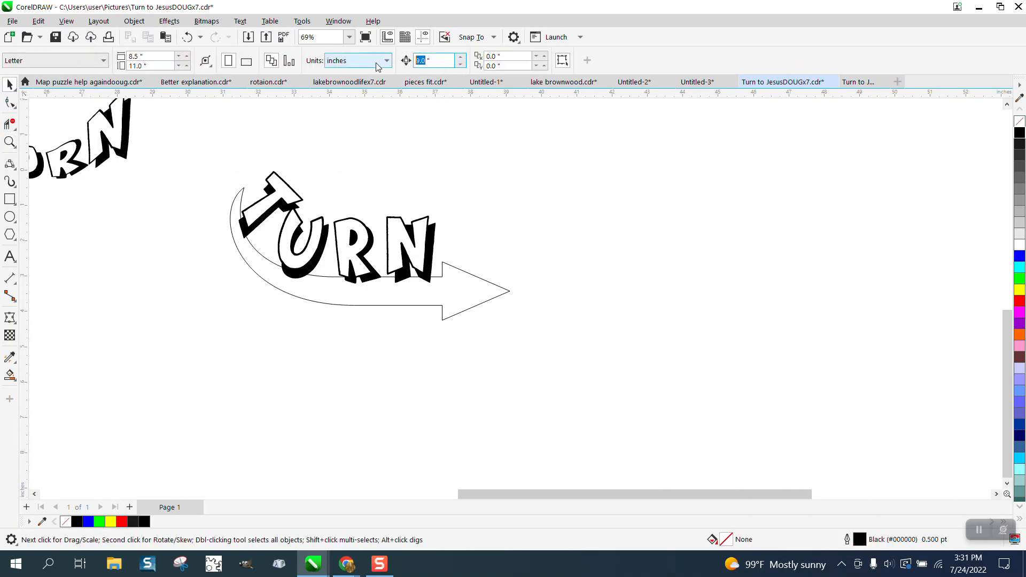
{"action": "type", "text": ".0"}
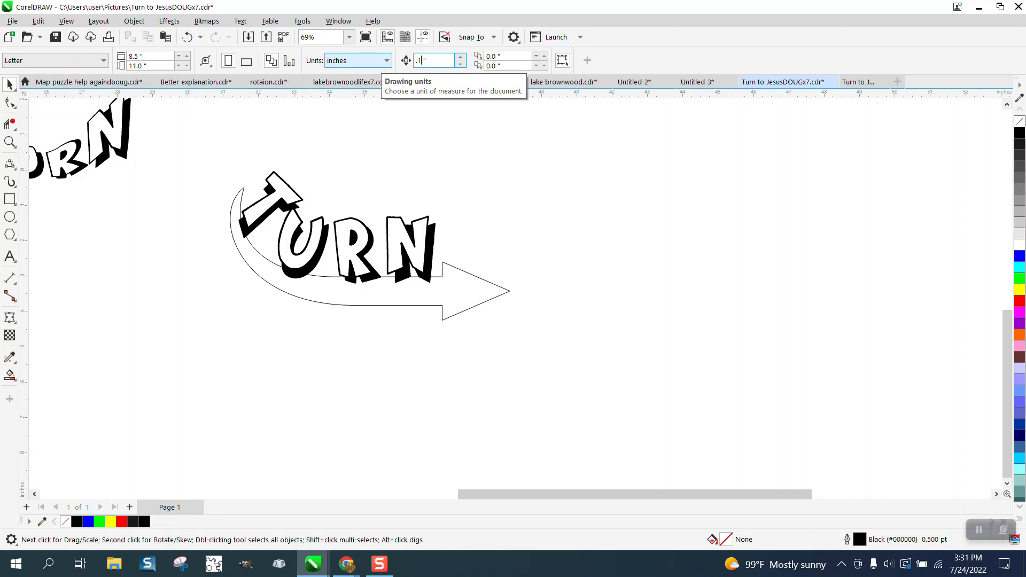
{"action": "key", "text": "Return"}
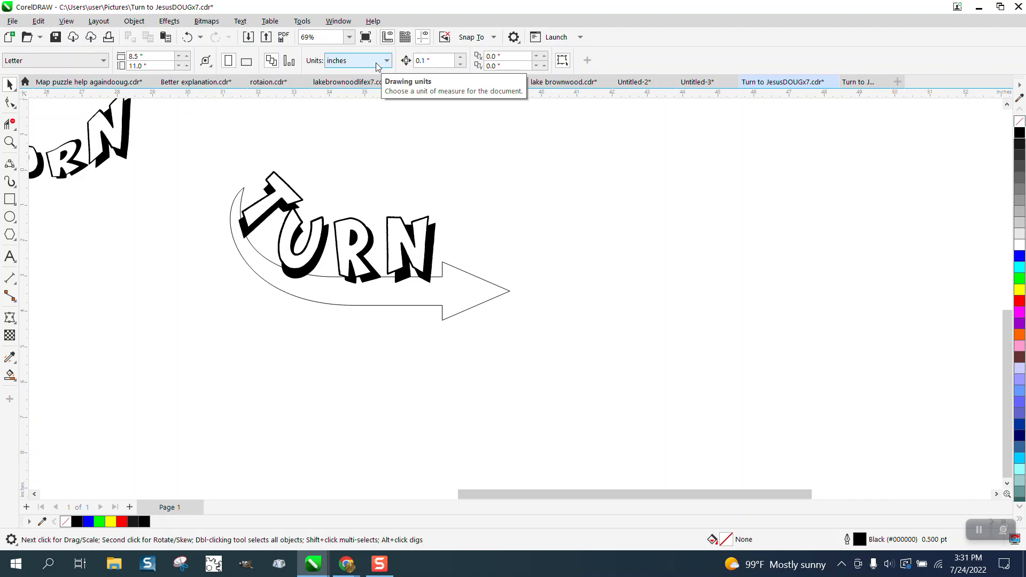
{"action": "left_click", "coordinate": [475, 283]}
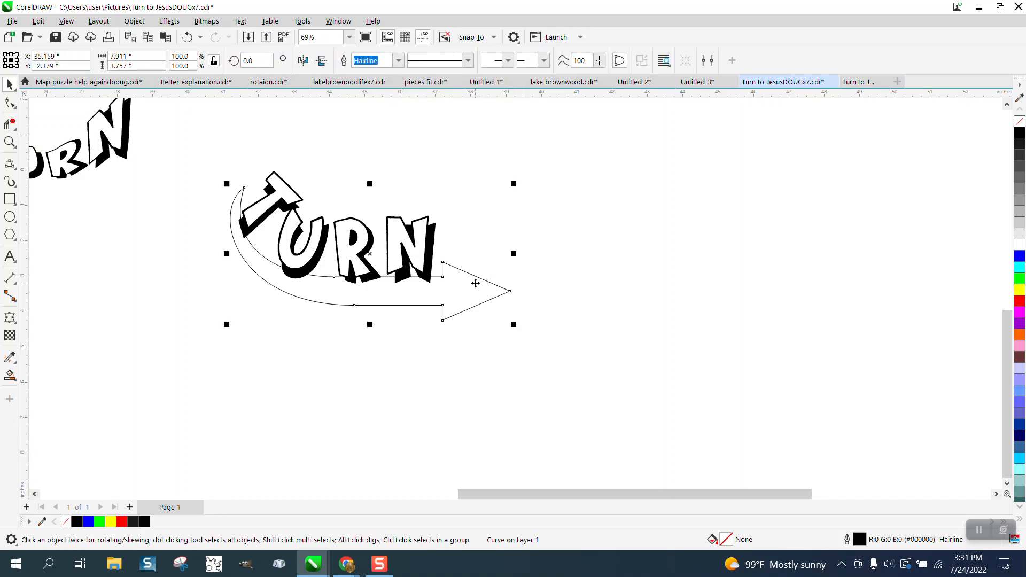
{"action": "key", "text": "Down"}
{"action": "key", "text": "Down"}
{"action": "key", "text": "Left"}
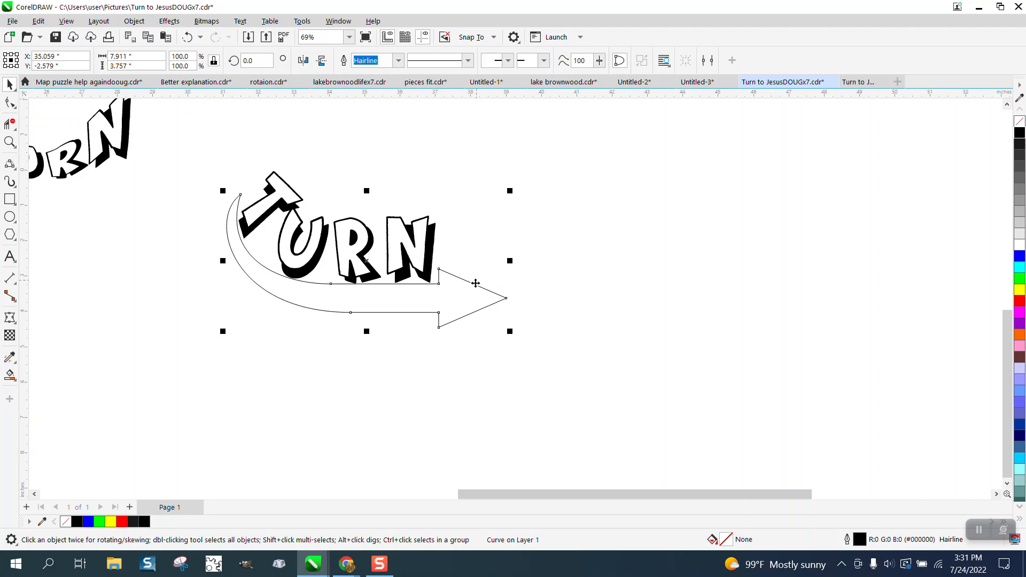
Copy the rainbow gradient fill and black outline from a finished arrow onto the new arrow with the Attributes Eyedropper.
{"action": "scroll", "coordinate": [457, 208], "scroll_direction": "down", "scroll_amount": 2}
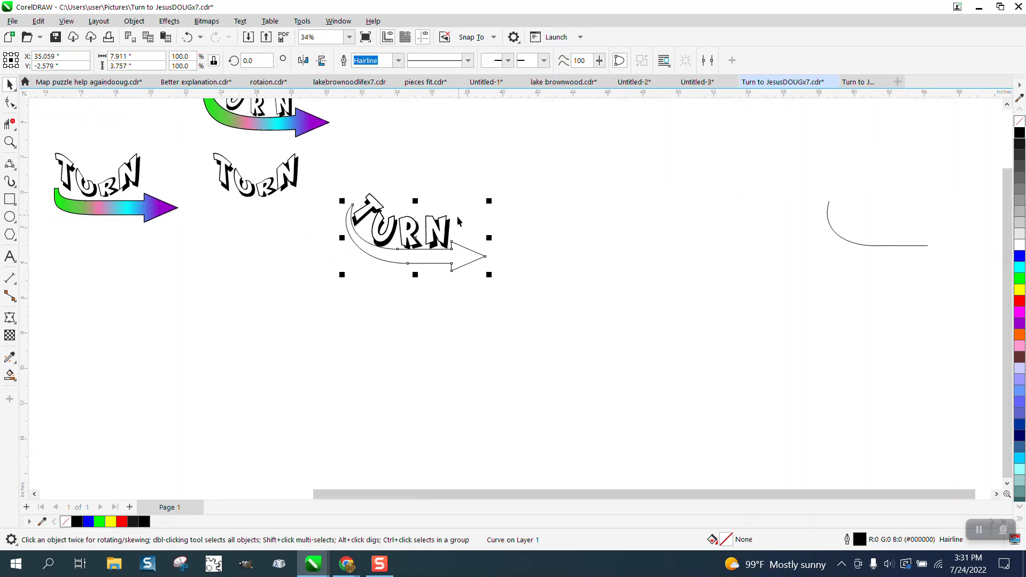
{"action": "left_click", "coordinate": [14, 361]}
{"action": "left_click", "coordinate": [53, 372]}
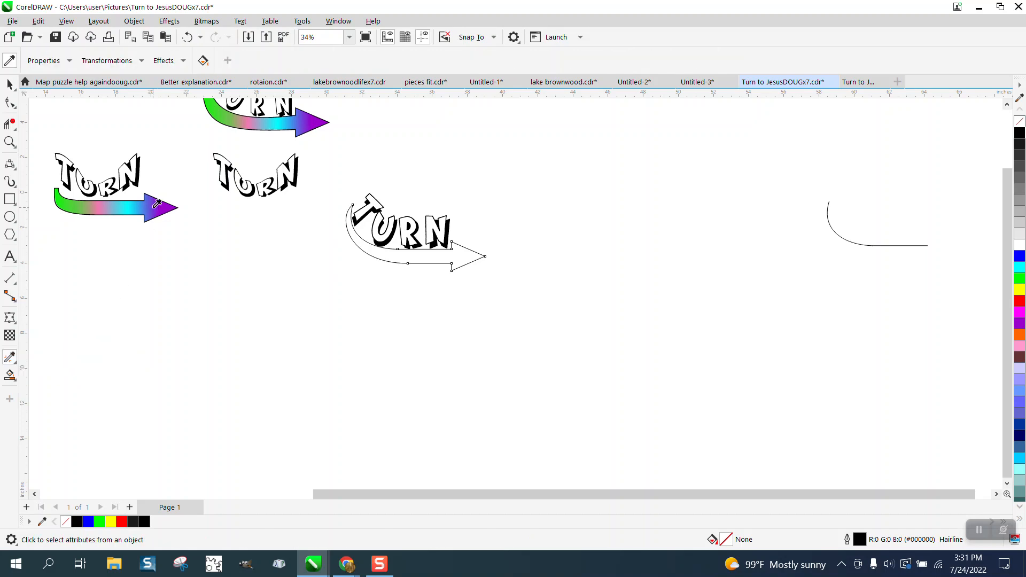
{"action": "left_click", "coordinate": [158, 203]}
{"action": "left_click", "coordinate": [440, 255]}
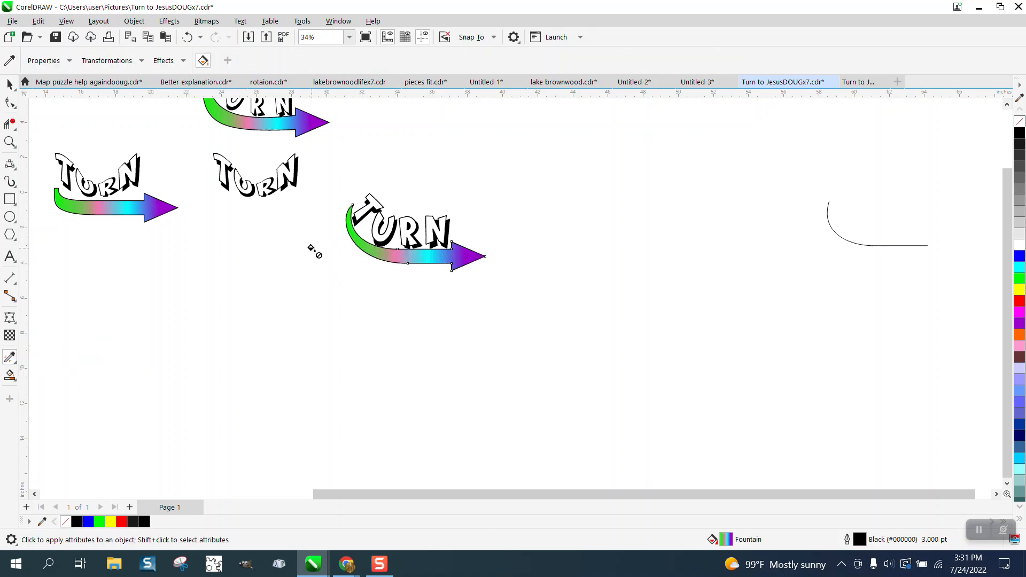
Select the new arrow with its four letters and examine up close how the lettering sits along the curve.
{"action": "left_click", "coordinate": [10, 84]}
{"action": "left_click_drag", "start_coordinate": [328, 183], "coordinate": [554, 312]}
{"action": "key", "text": "z"}
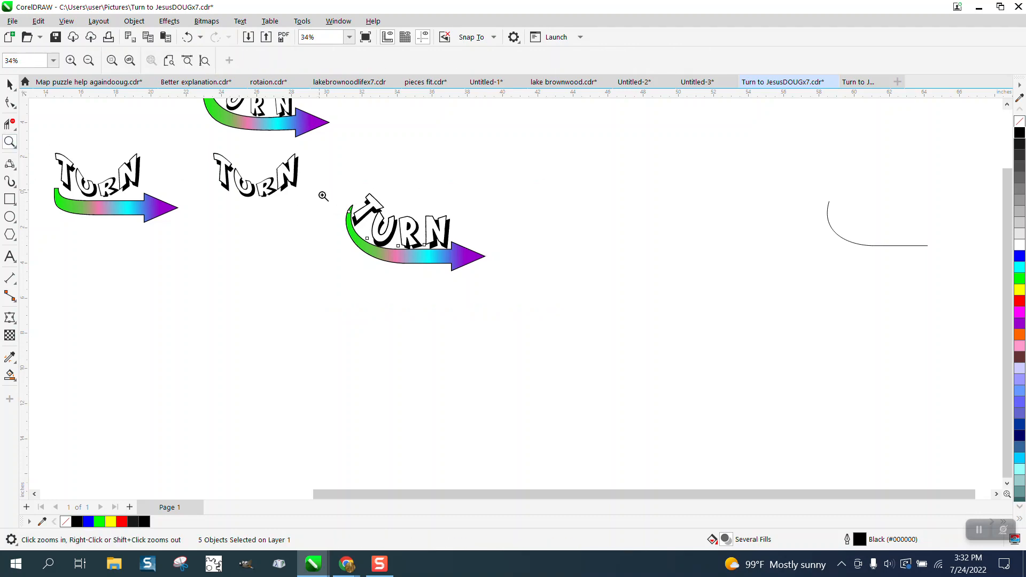
{"action": "left_click", "coordinate": [559, 300]}
{"action": "scroll", "coordinate": [548, 300], "scroll_direction": "down", "scroll_amount": 3}
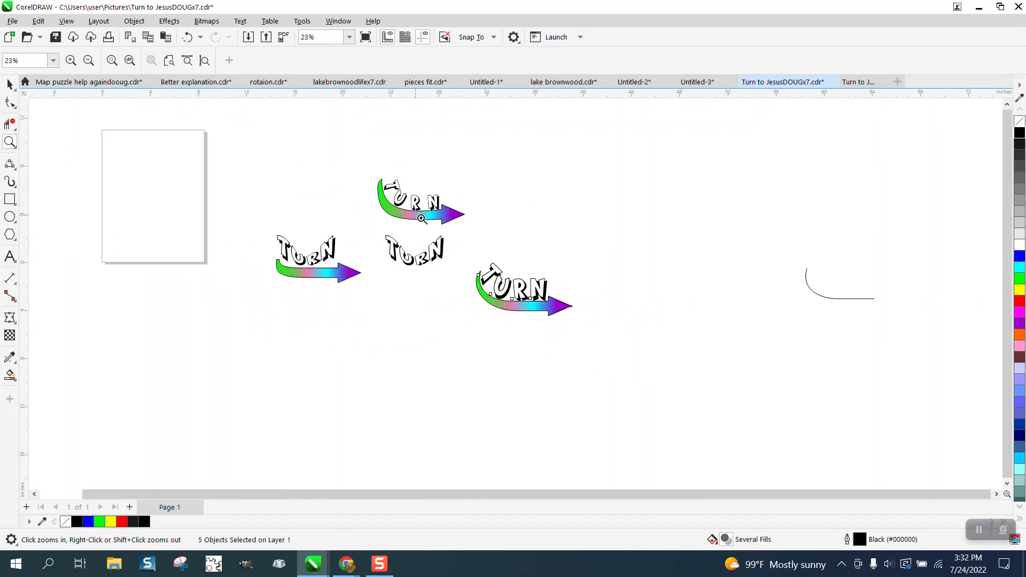
{"action": "key", "text": "shift+F2"}
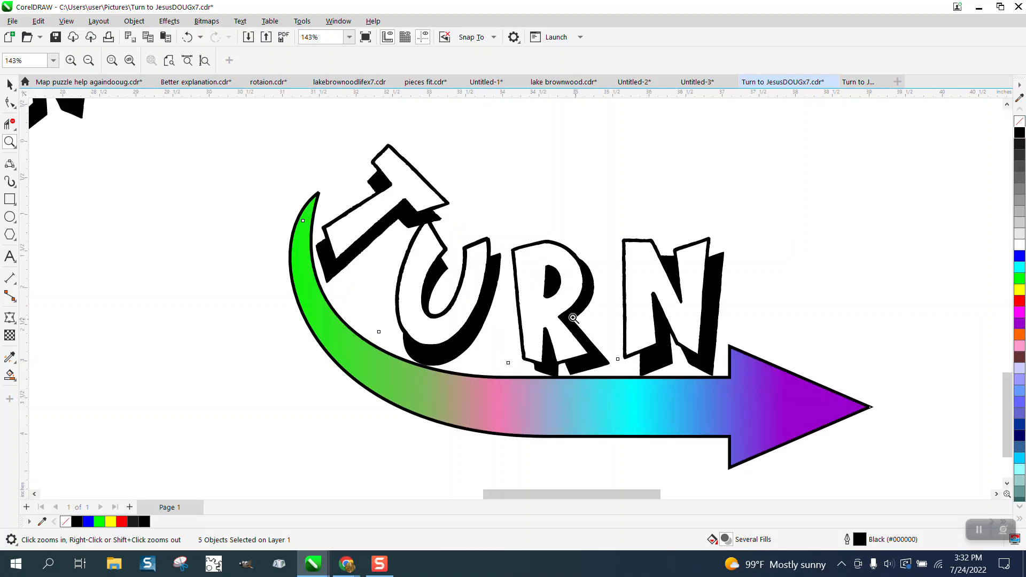
{"action": "scroll", "coordinate": [476, 273], "scroll_direction": "down", "scroll_amount": 4}
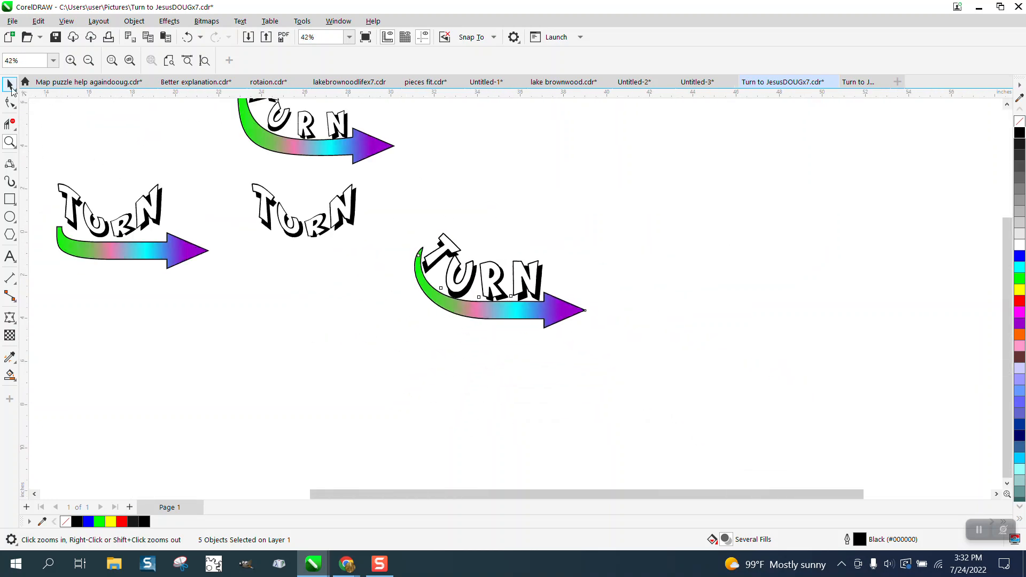
Bring the leftover guide curve closer to the artwork and delete it.
{"action": "left_click", "coordinate": [10, 84]}
{"action": "left_click", "coordinate": [505, 356]}
{"action": "scroll", "coordinate": [498, 351], "scroll_direction": "down", "scroll_amount": 2}
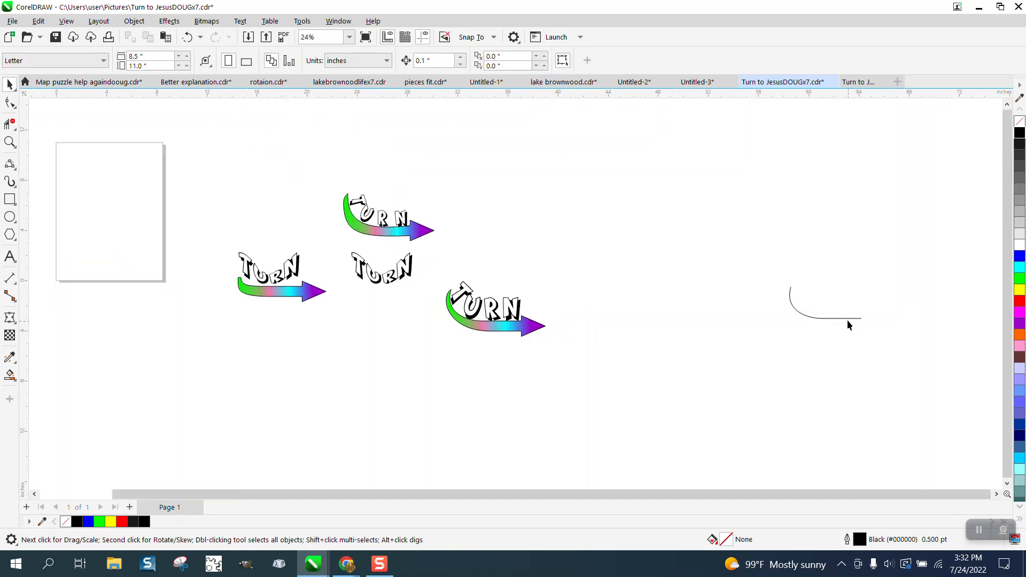
{"action": "left_click_drag", "start_coordinate": [847, 319], "coordinate": [750, 321]}
{"action": "left_click_drag", "start_coordinate": [680, 248], "coordinate": [789, 345]}
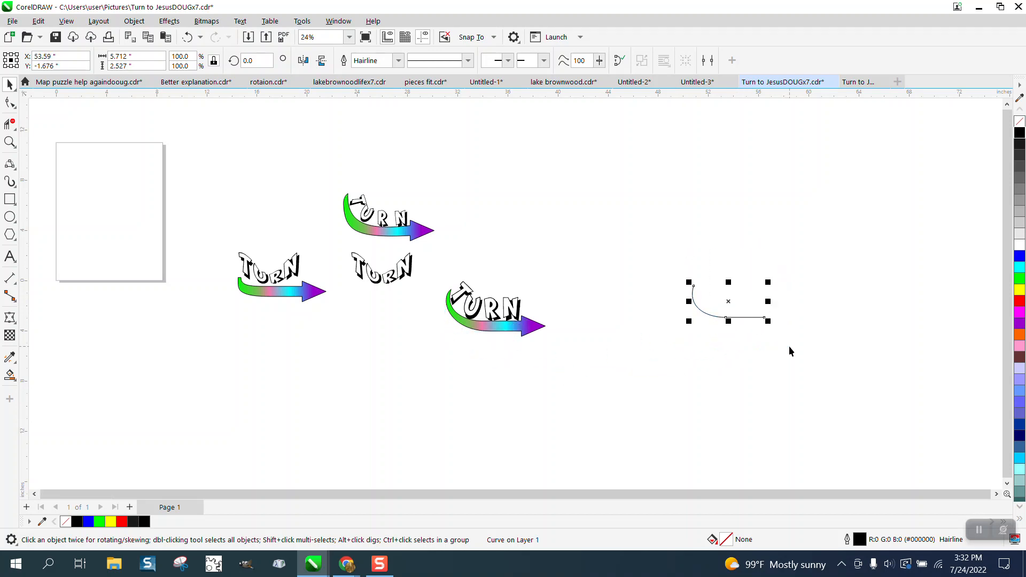
{"action": "key", "text": "Delete"}
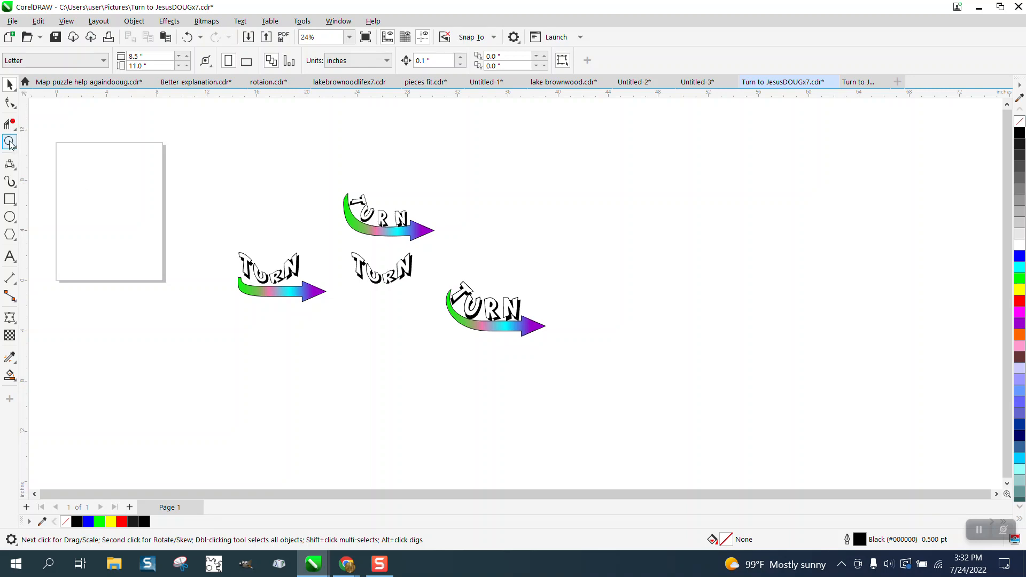
Compare the letter edges of the distorted TURN with those of the new TURN above the curved arrow at close range.
{"action": "left_click", "coordinate": [9, 142]}
{"action": "left_click_drag", "start_coordinate": [330, 250], "coordinate": [400, 287]}
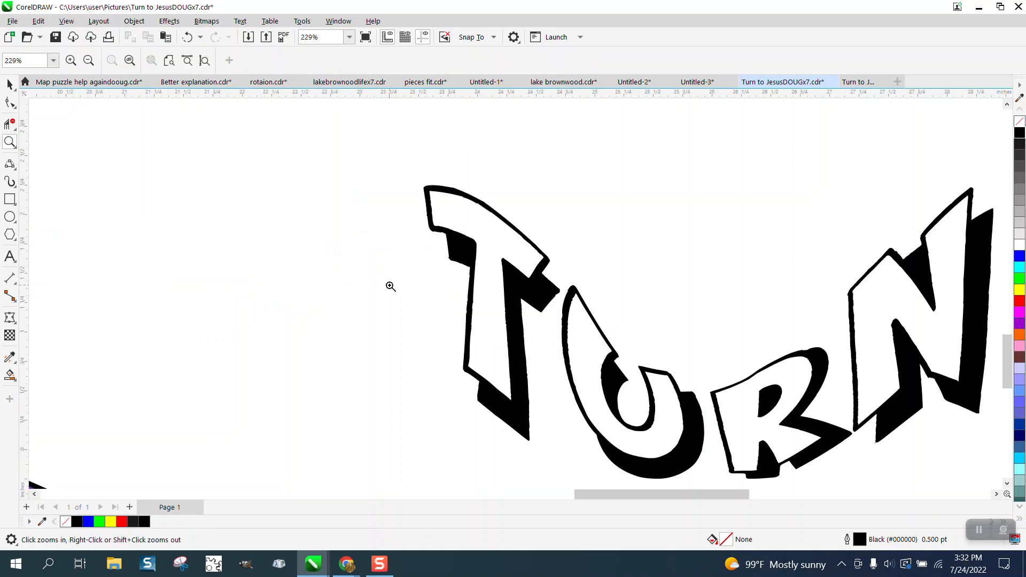
{"action": "left_click_drag", "start_coordinate": [491, 236], "coordinate": [592, 323]}
{"action": "scroll", "coordinate": [312, 297], "scroll_direction": "down", "scroll_amount": 3}
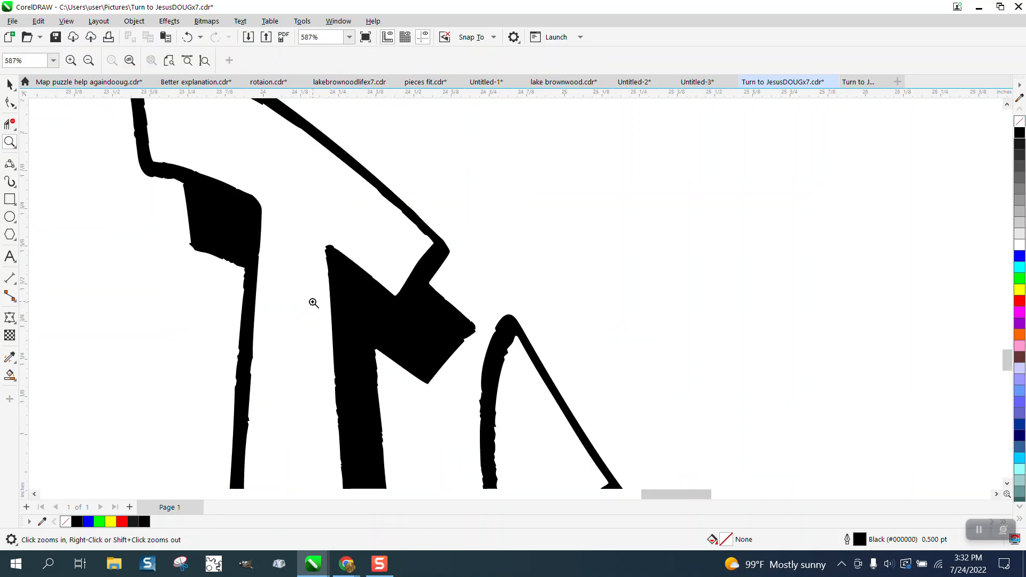
{"action": "scroll", "coordinate": [312, 303], "scroll_direction": "down", "scroll_amount": 5}
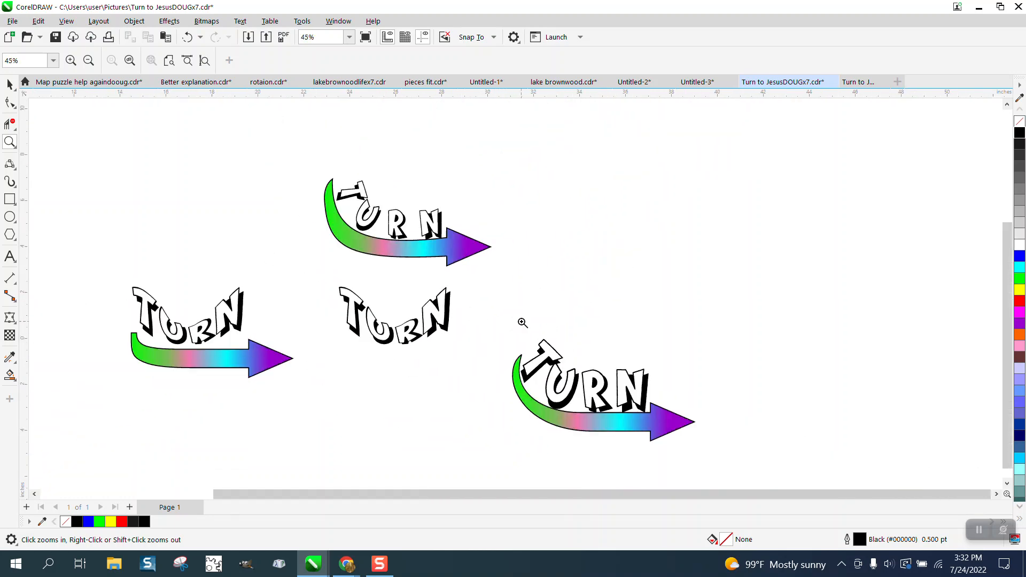
{"action": "left_click_drag", "start_coordinate": [514, 327], "coordinate": [695, 444]}
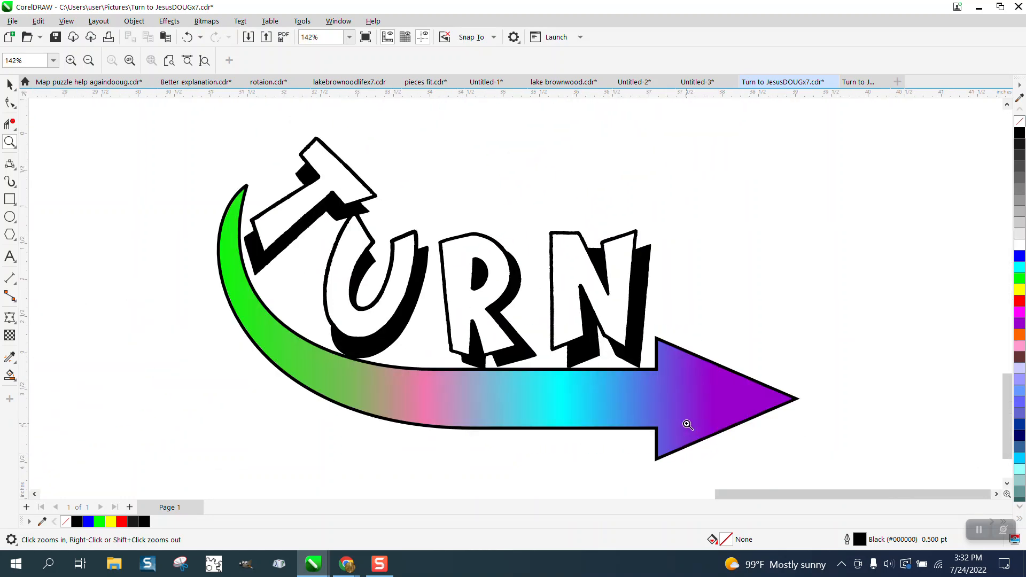
{"action": "left_click_drag", "start_coordinate": [361, 220], "coordinate": [510, 286]}
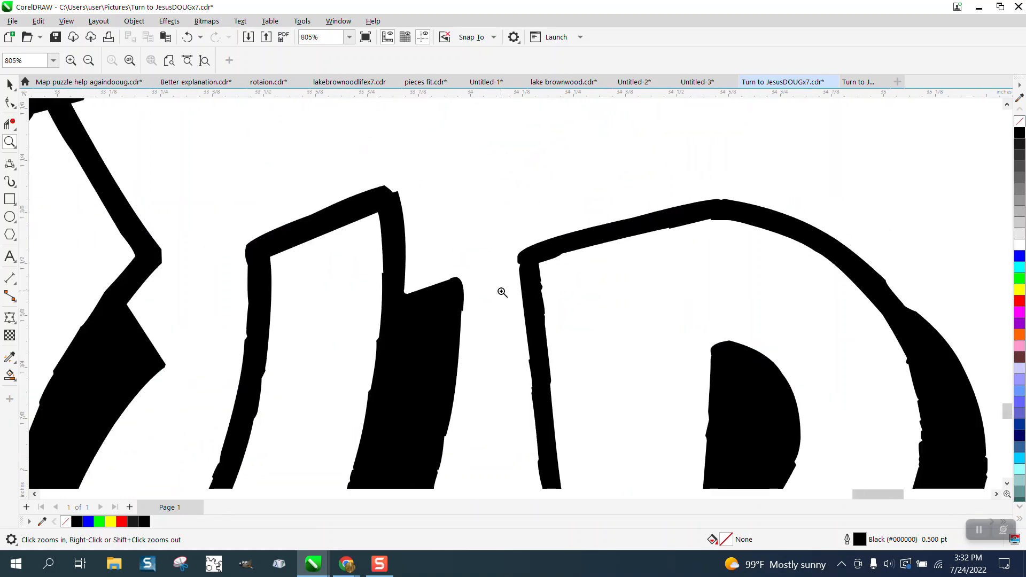
{"action": "scroll", "coordinate": [503, 292], "scroll_direction": "down", "scroll_amount": 4}
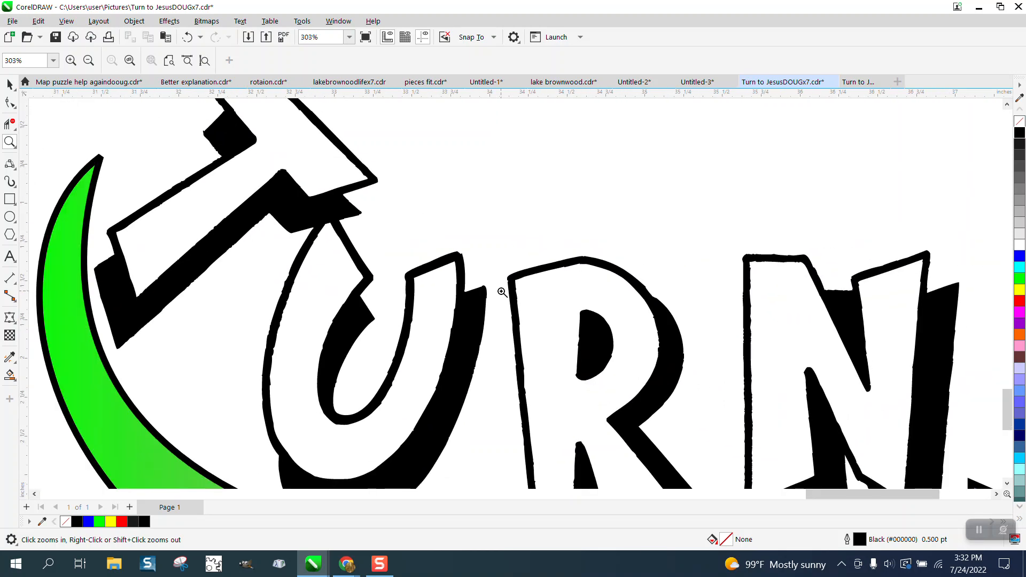
{"action": "scroll", "coordinate": [501, 292], "scroll_direction": "down", "scroll_amount": 1}
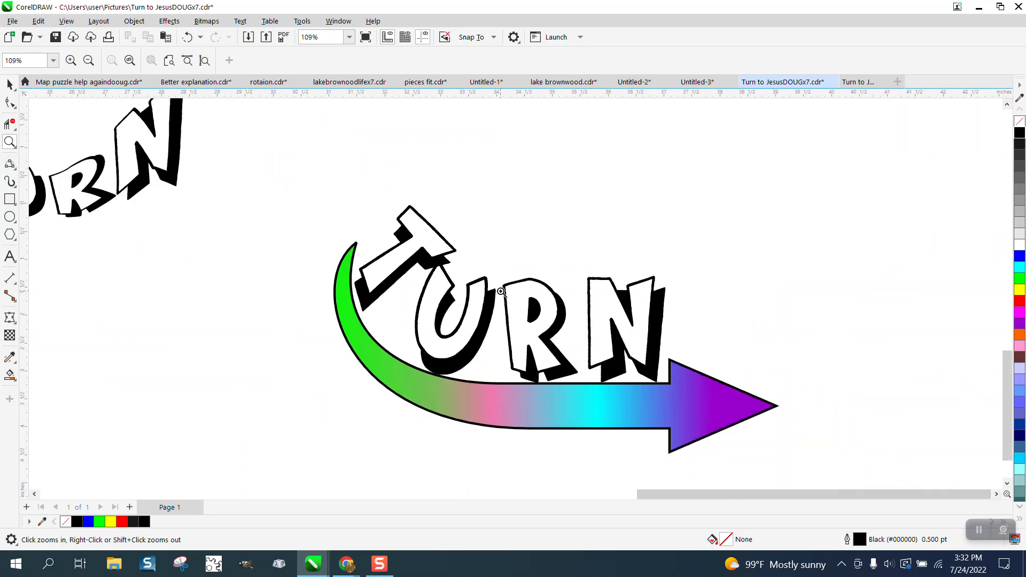
Add the text TURN in Arial, enlarge it to about 130.5 pt and place it above the right part of the arrow.
{"action": "left_click", "coordinate": [10, 257]}
{"action": "left_click", "coordinate": [564, 219]}
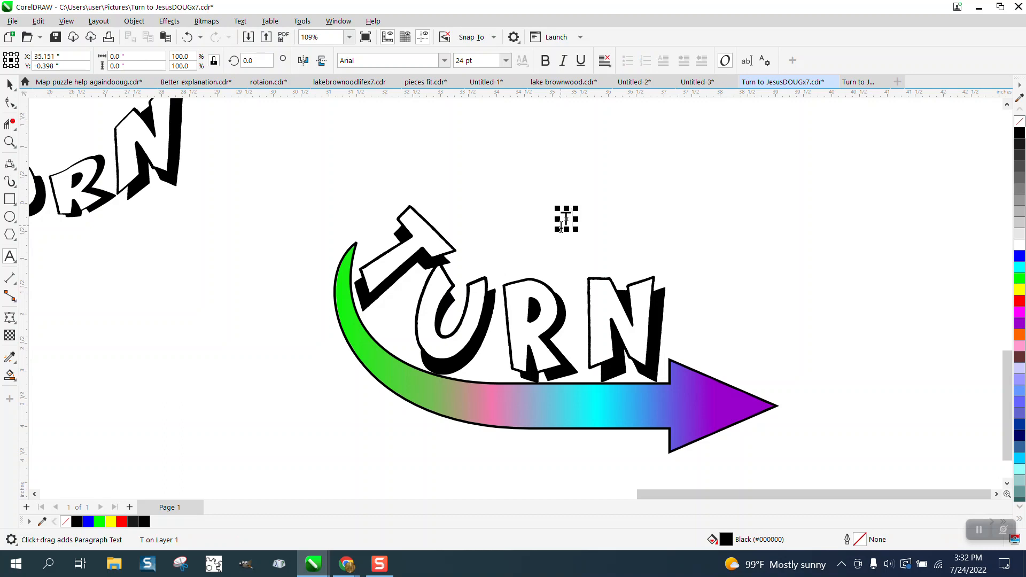
{"action": "type", "text": "TURN"}
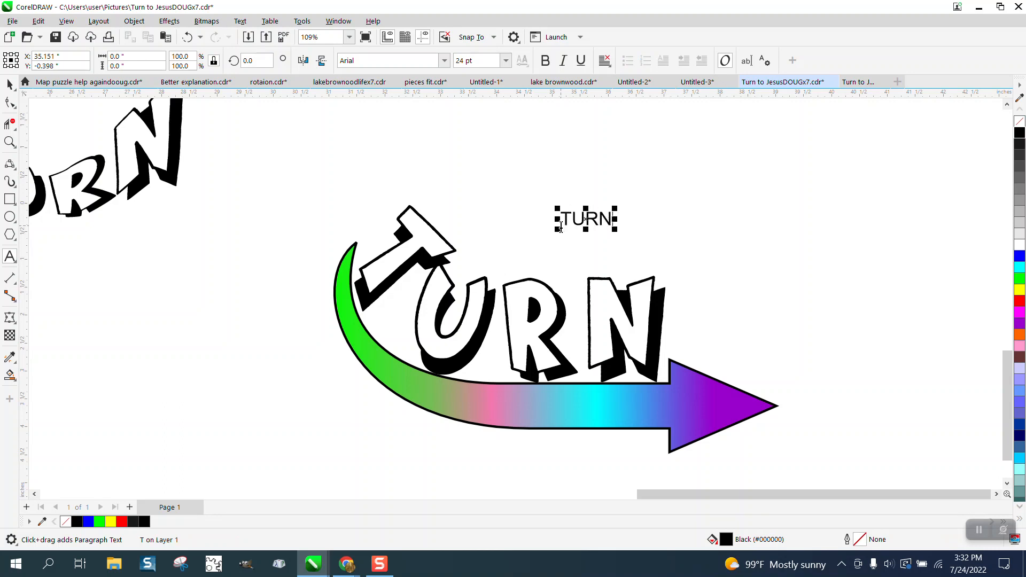
{"action": "left_click_drag", "start_coordinate": [615, 230], "coordinate": [735, 291]}
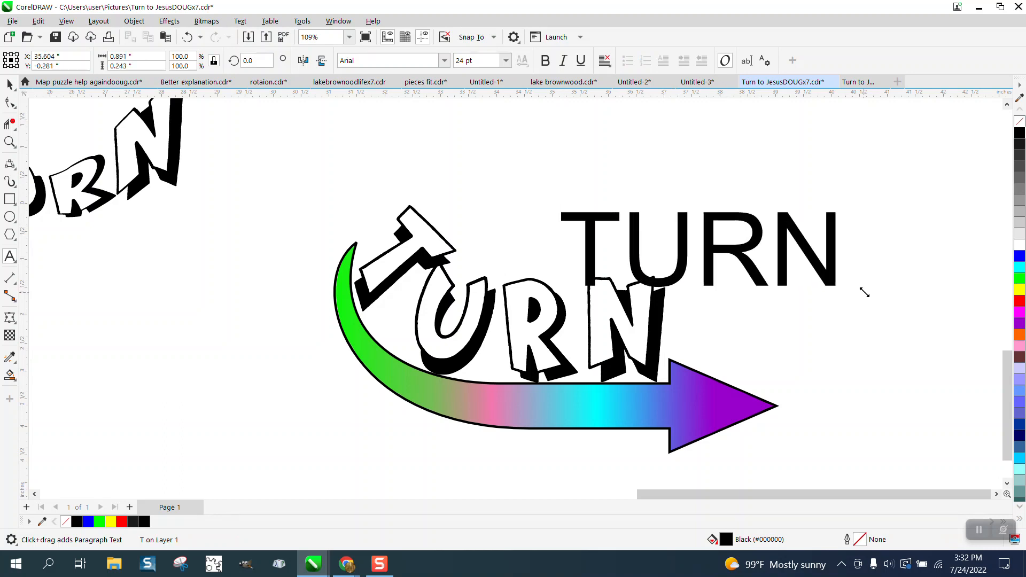
{"action": "left_click", "coordinate": [695, 201]}
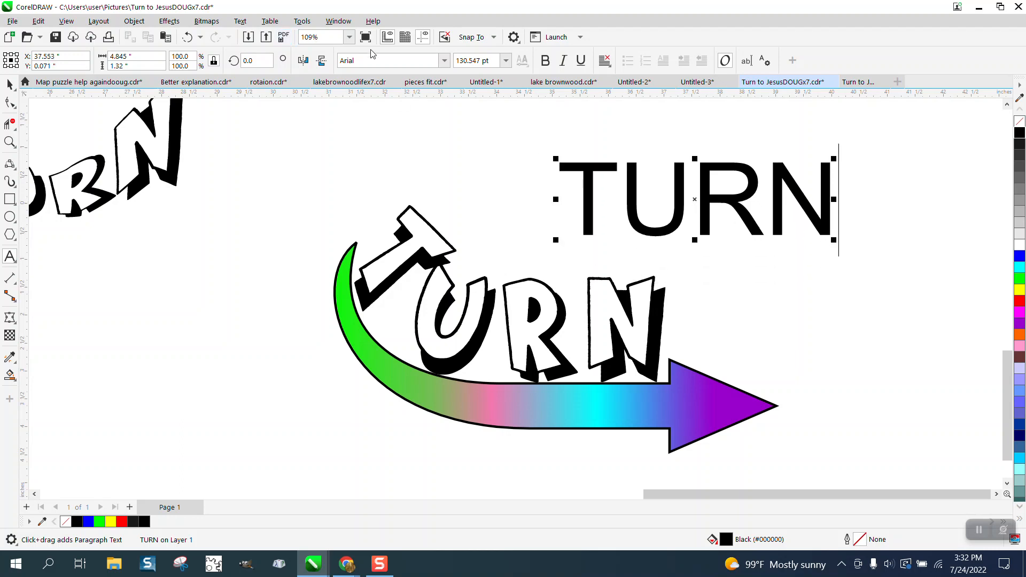
Browse the installed fonts from Perpetua through the P and R names, and those around IFC, for the TURN text.
{"action": "left_click", "coordinate": [353, 61]}
{"action": "type", "text": "Perpetua"}
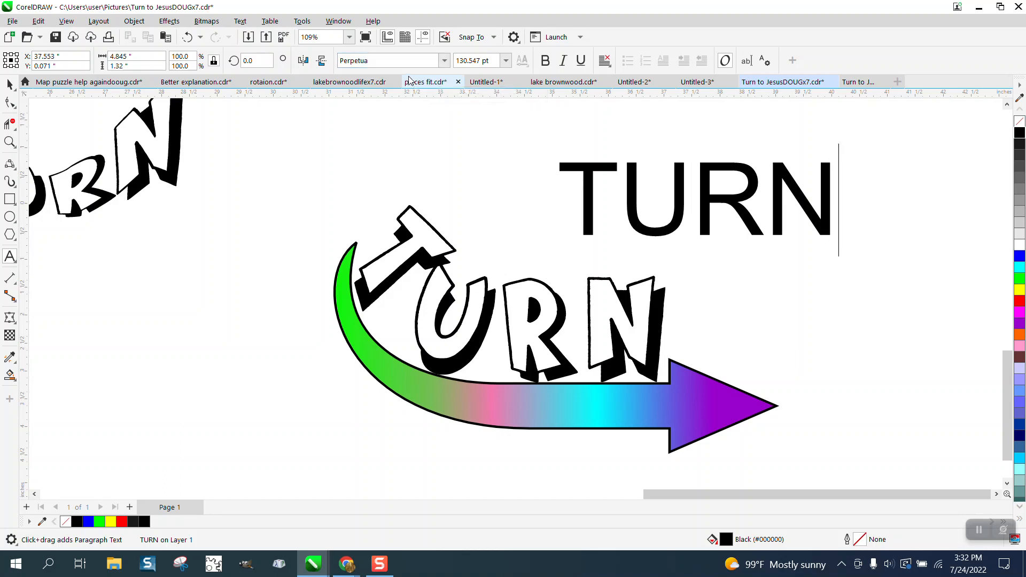
{"action": "left_click", "coordinate": [444, 60]}
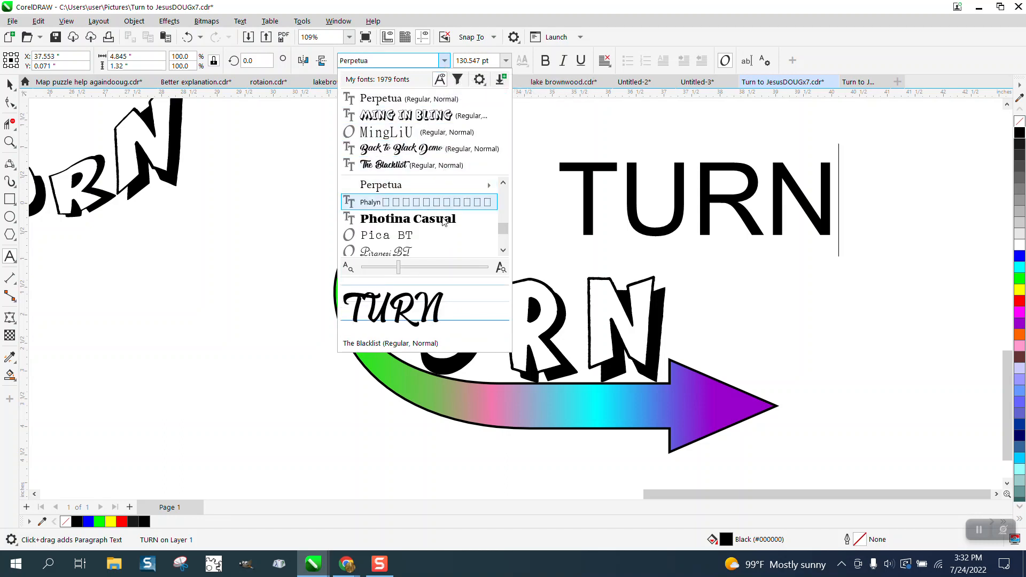
{"action": "left_click", "coordinate": [504, 250]}
{"action": "left_click", "coordinate": [504, 251]}
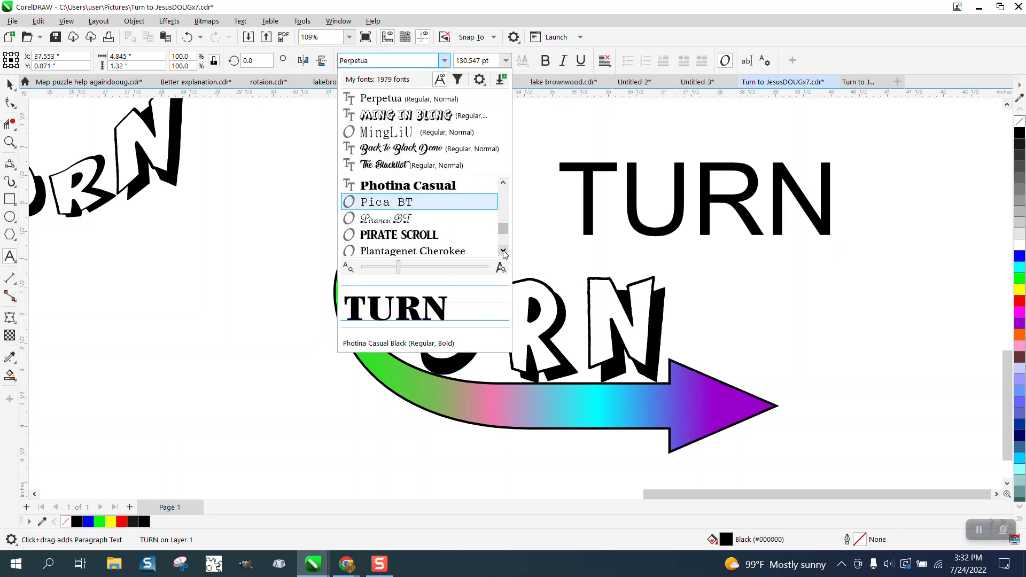
{"action": "left_click", "coordinate": [503, 251]}
{"action": "left_click", "coordinate": [503, 250]}
{"action": "left_click", "coordinate": [504, 250]}
{"action": "left_click", "coordinate": [503, 251]}
{"action": "left_click", "coordinate": [503, 250]}
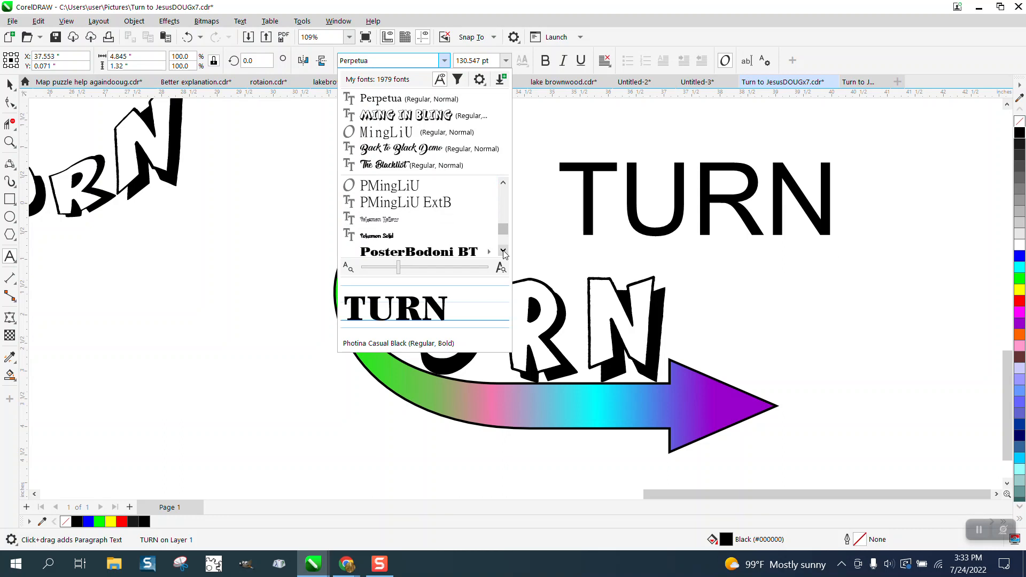
{"action": "left_click", "coordinate": [503, 251]}
{"action": "left_click", "coordinate": [504, 251]}
{"action": "left_click", "coordinate": [503, 251]}
{"action": "left_click", "coordinate": [503, 251]}
{"action": "left_click", "coordinate": [504, 250]}
{"action": "left_click", "coordinate": [503, 250]}
{"action": "left_click", "coordinate": [503, 251]}
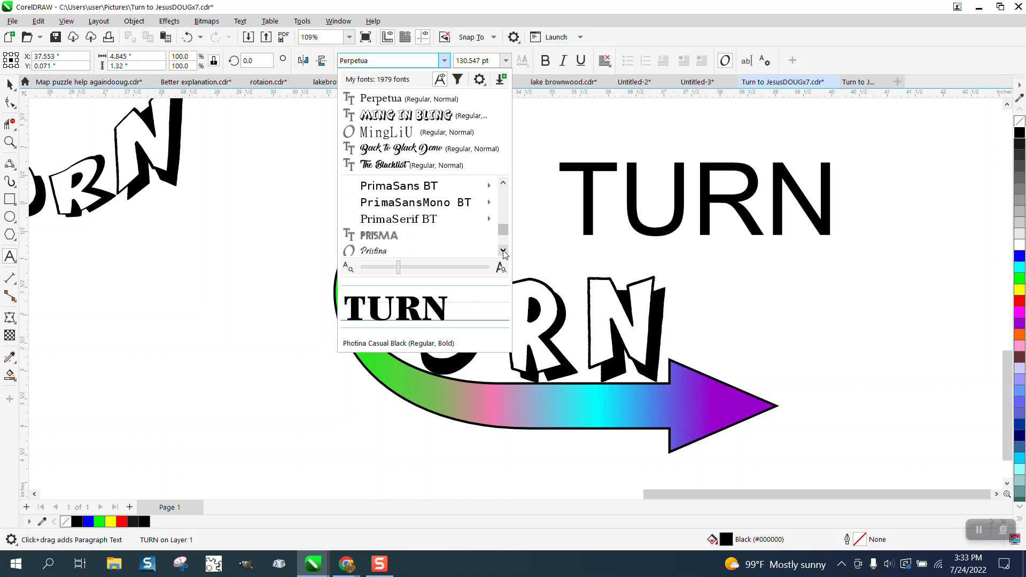
{"action": "left_click", "coordinate": [503, 250]}
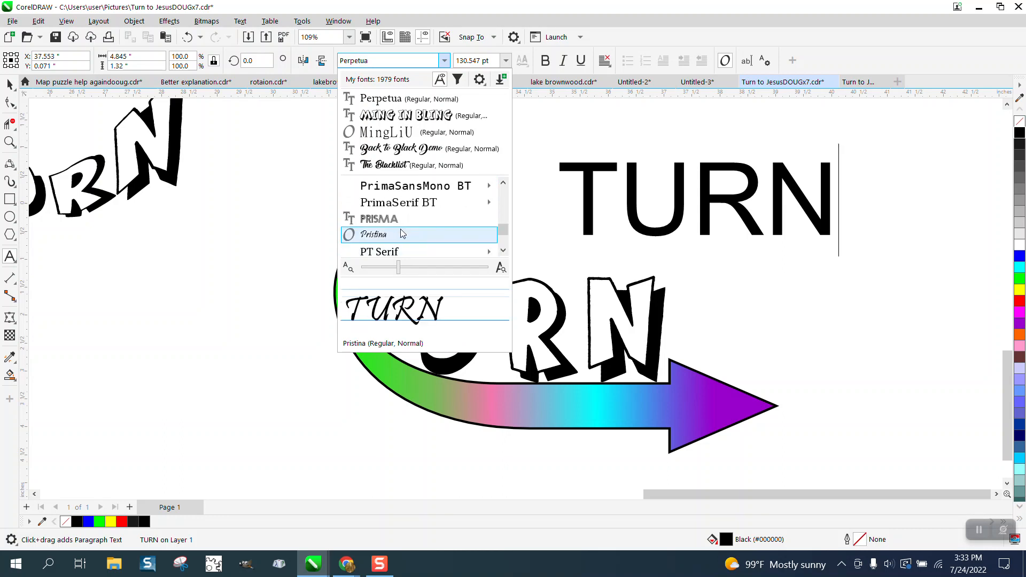
{"action": "left_click", "coordinate": [504, 251]}
{"action": "left_click", "coordinate": [505, 251]}
{"action": "left_click", "coordinate": [504, 251]}
{"action": "left_click", "coordinate": [504, 251]}
{"action": "left_click", "coordinate": [504, 251]}
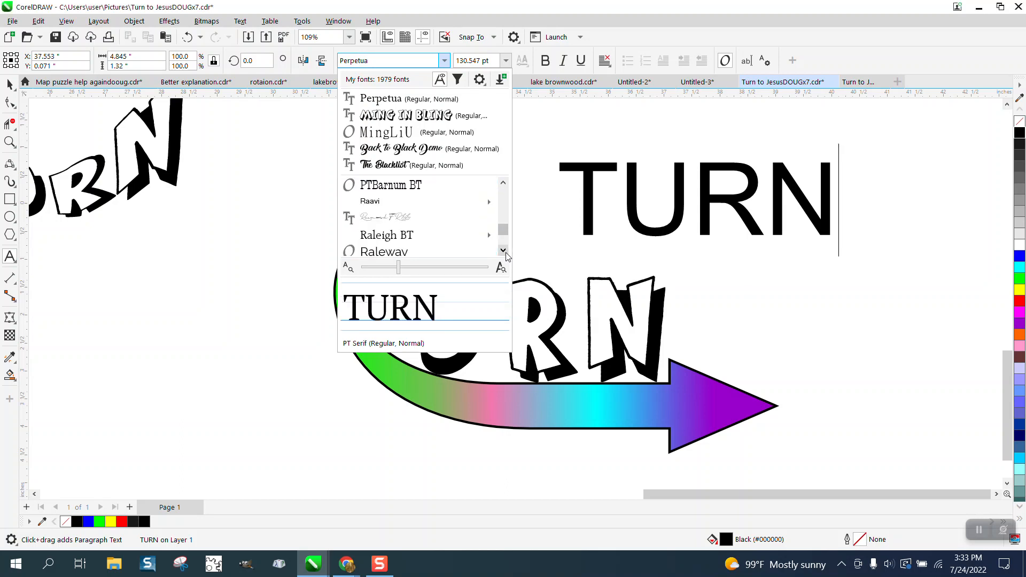
{"action": "left_click", "coordinate": [504, 251]}
{"action": "left_click_drag", "start_coordinate": [507, 237], "coordinate": [507, 218]}
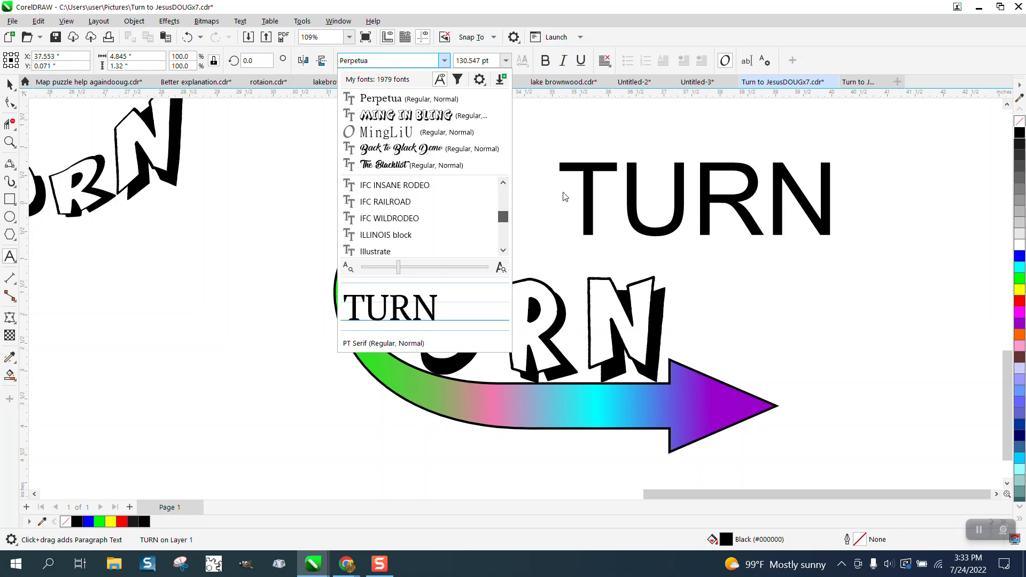
{"action": "left_click", "coordinate": [604, 160]}
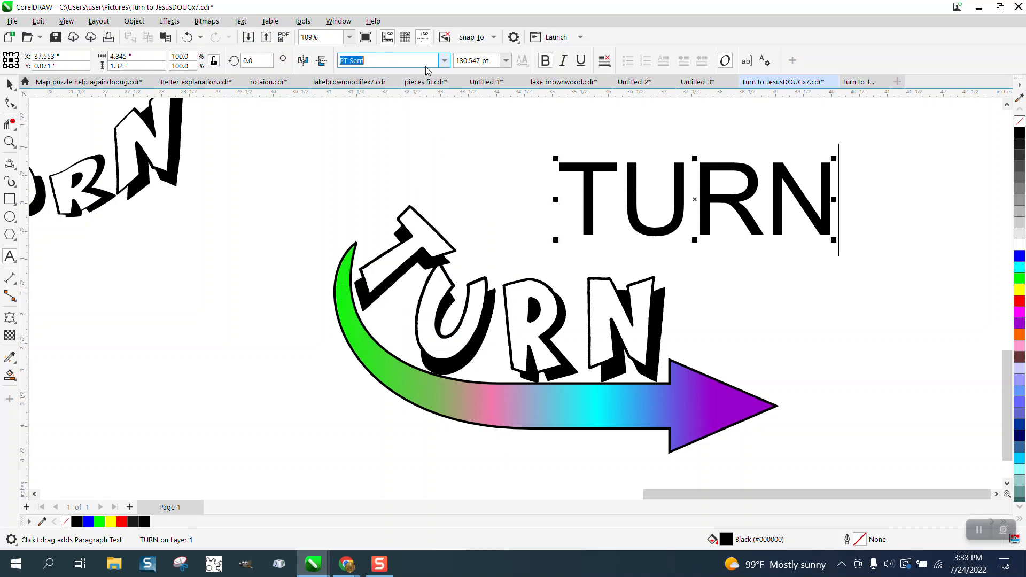
Set the font of the Arial TURN text to Ming in Bling.
{"action": "left_click", "coordinate": [444, 61]}
{"action": "left_click", "coordinate": [408, 115]}
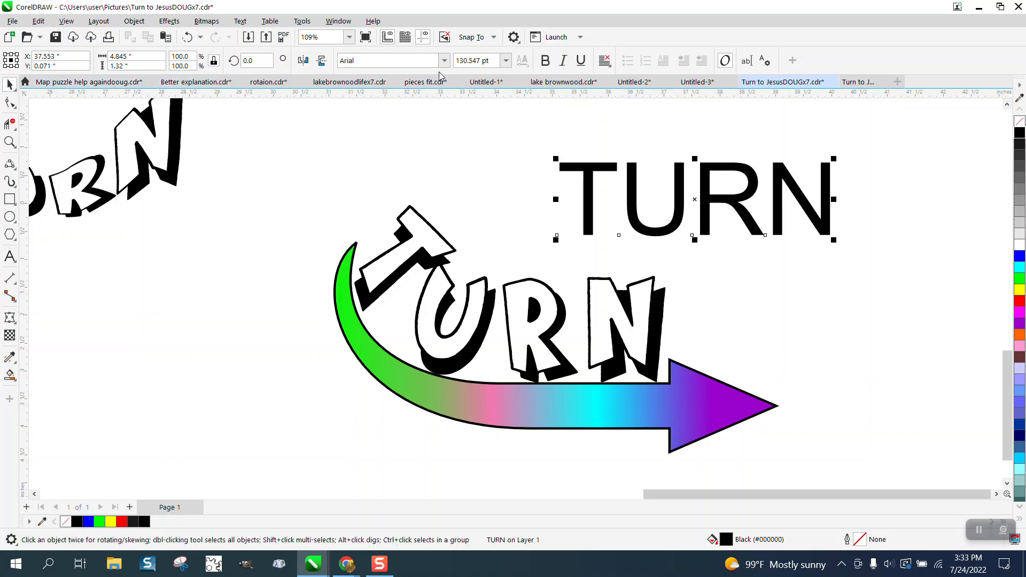
{"action": "left_click", "coordinate": [444, 61]}
{"action": "left_click", "coordinate": [390, 99]}
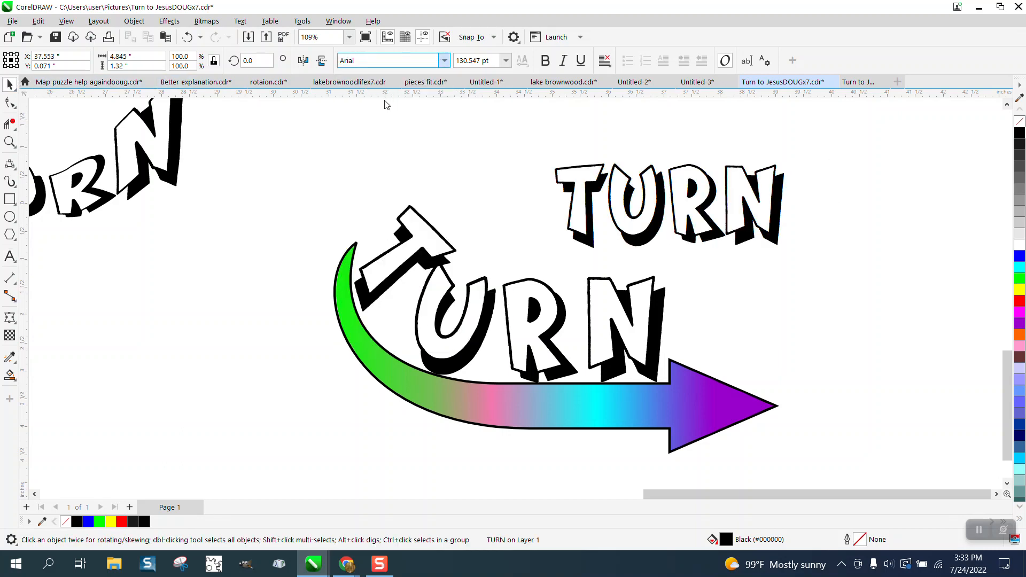
Compare the Ming in Bling TURN text with the lettering above the curved arrow at close range.
{"action": "left_click", "coordinate": [10, 142]}
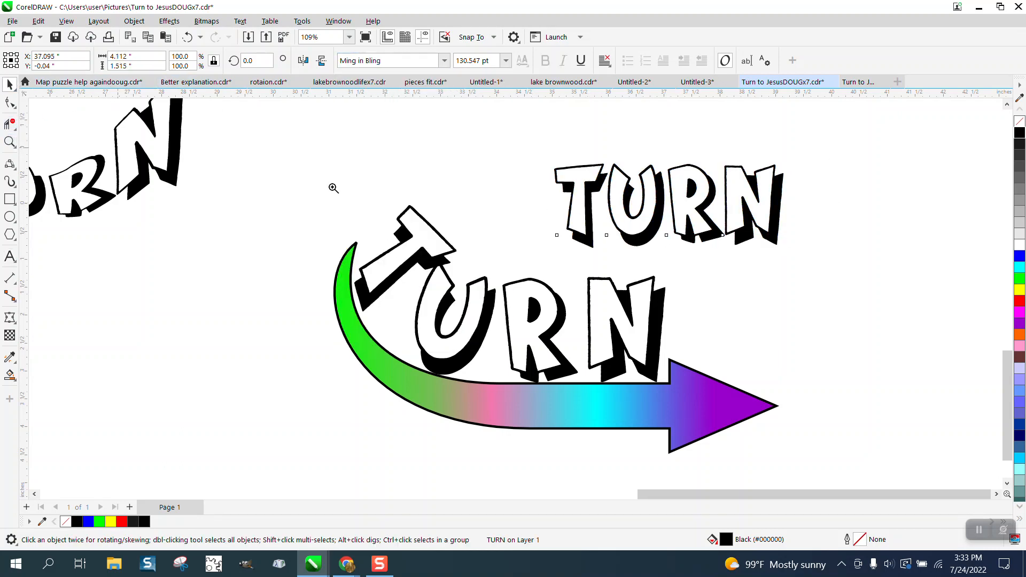
{"action": "left_click_drag", "start_coordinate": [546, 163], "coordinate": [631, 205]}
{"action": "scroll", "coordinate": [393, 133], "scroll_direction": "down", "scroll_amount": 7}
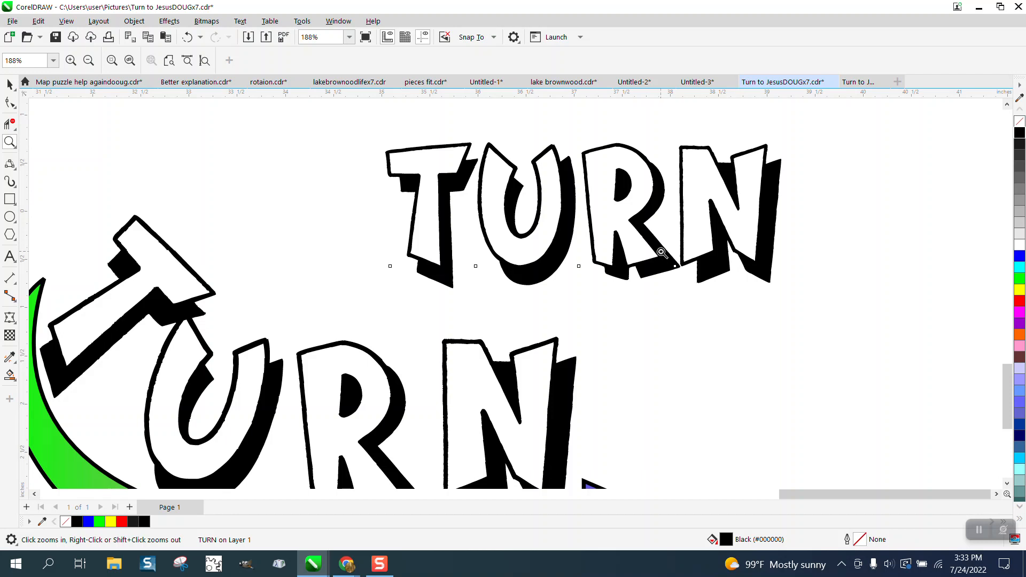
{"action": "scroll", "coordinate": [623, 241], "scroll_direction": "down", "scroll_amount": 1}
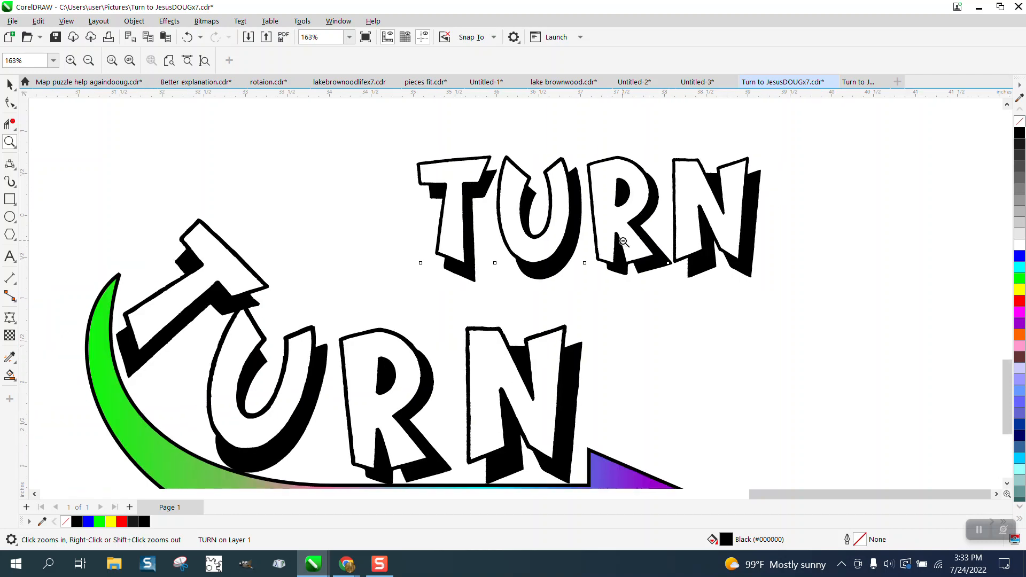